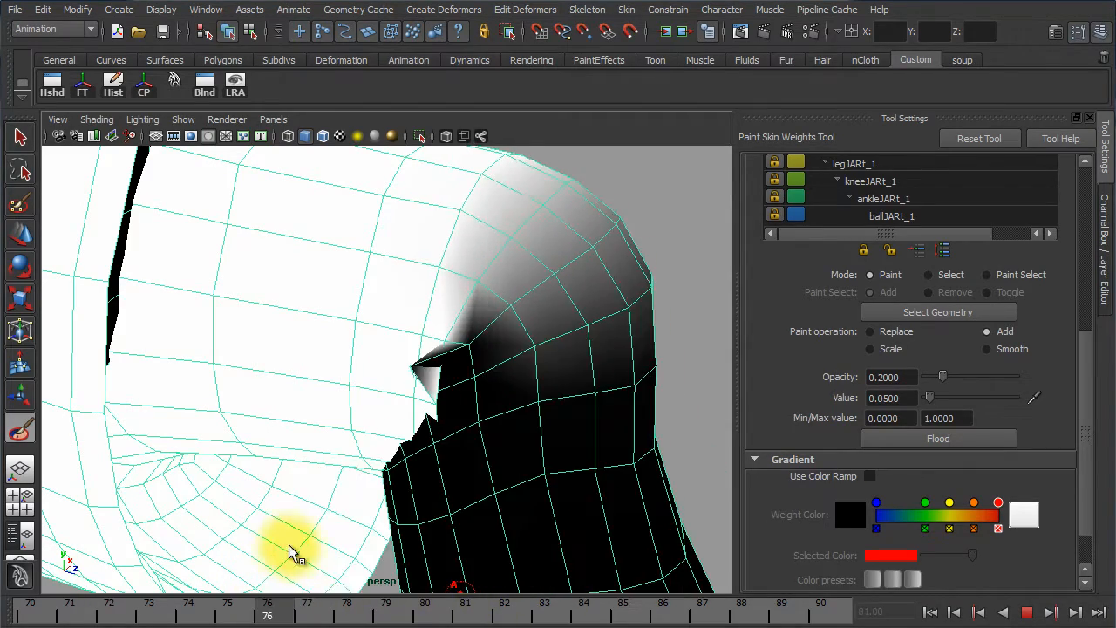
Scrub the leg-bend animation between frames 72 and 84 and examine how the mesh behind the knee deforms from both sides
drag(381, 568, 353, 554)
key(comma)
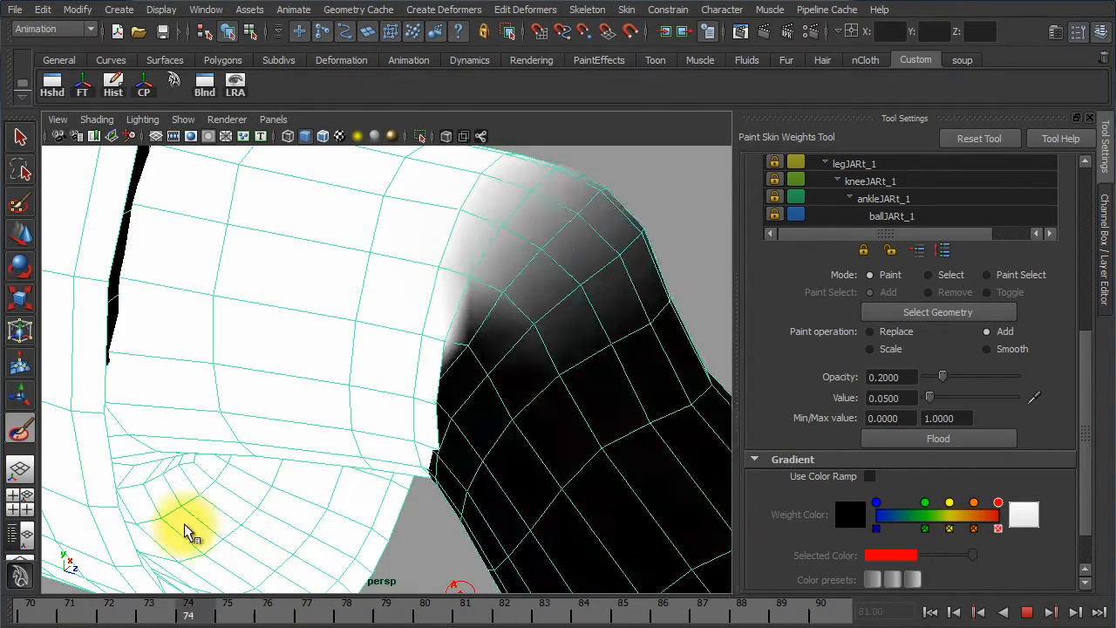
key(period)
key(comma)
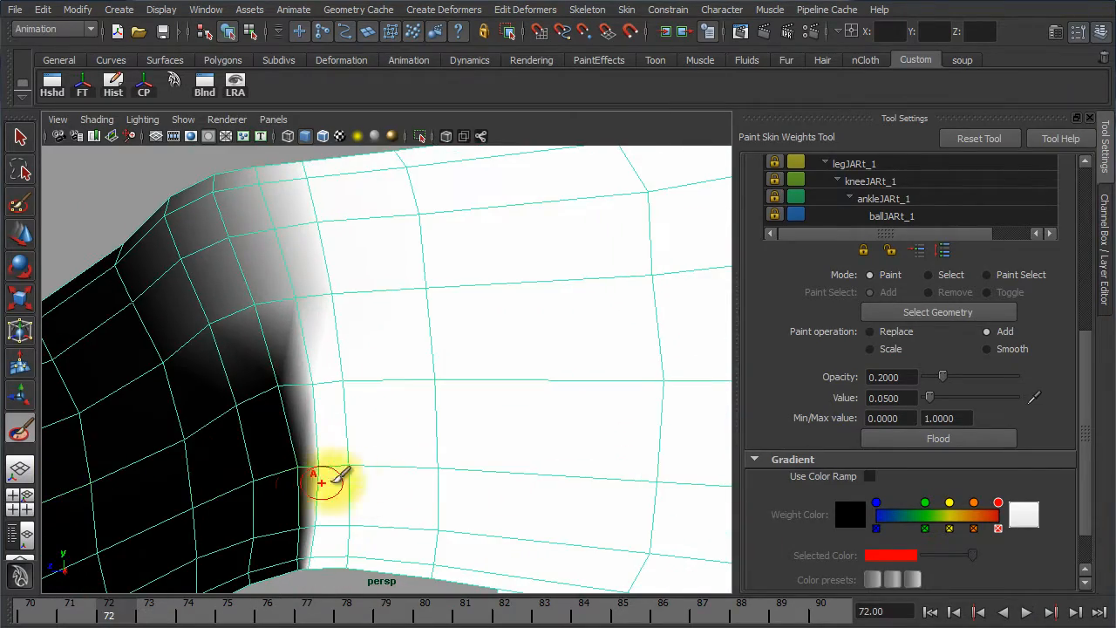
key(Escape)
alt+drag(322, 451, 288, 541)
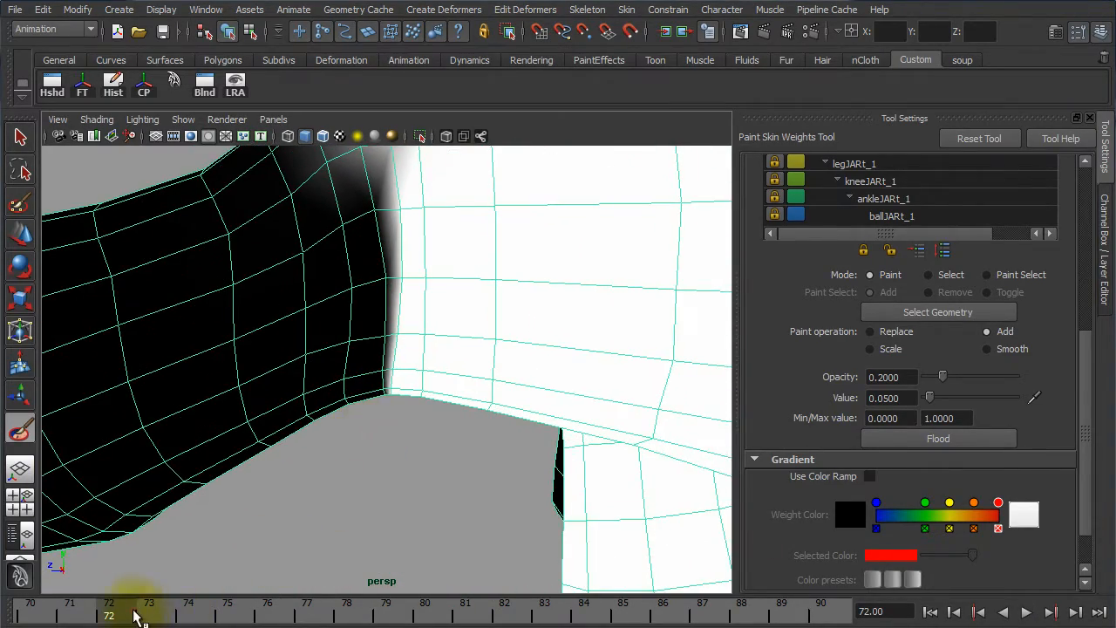
key(alt+v)
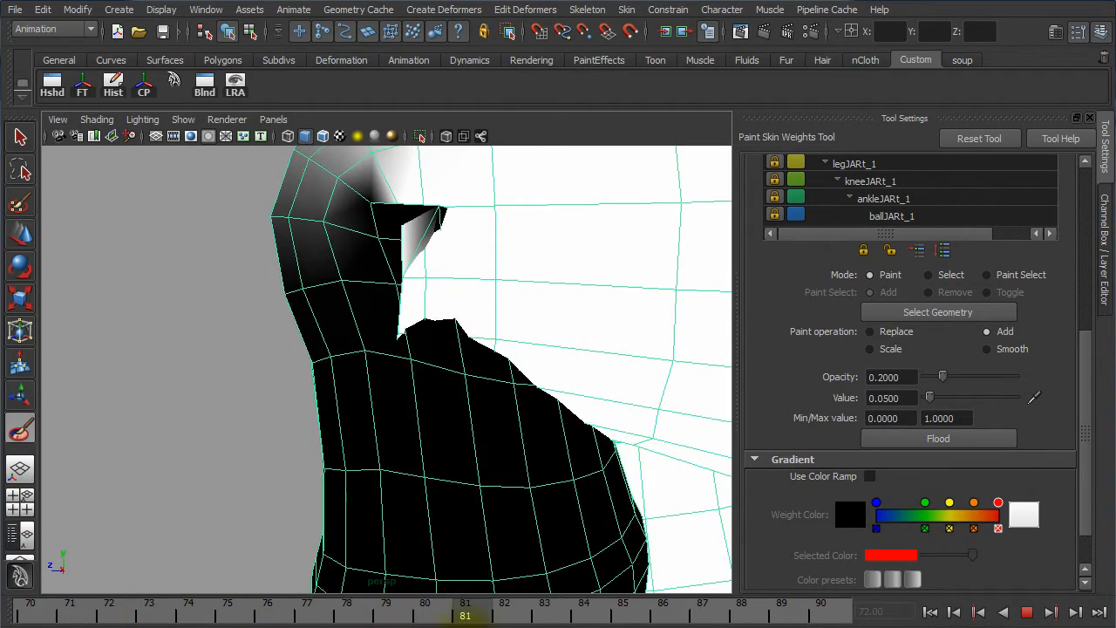
click(566, 618)
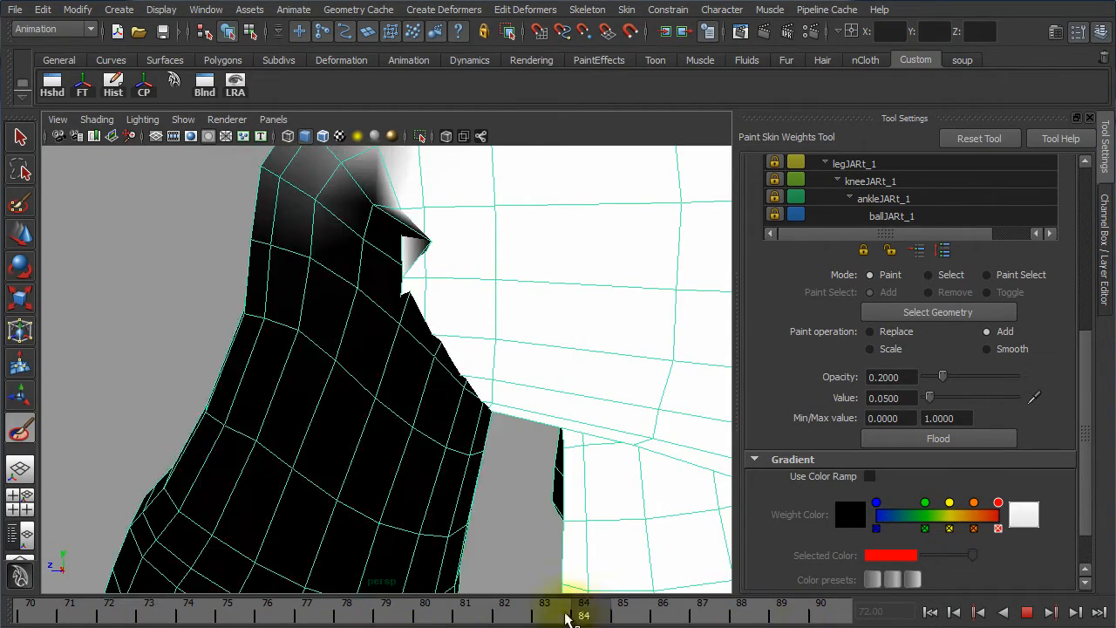
mouse_move(565, 618)
mouse_down()
mouse_move(171, 600)
mouse_move(361, 600)
mouse_up()
scroll(374, 536, up, 4)
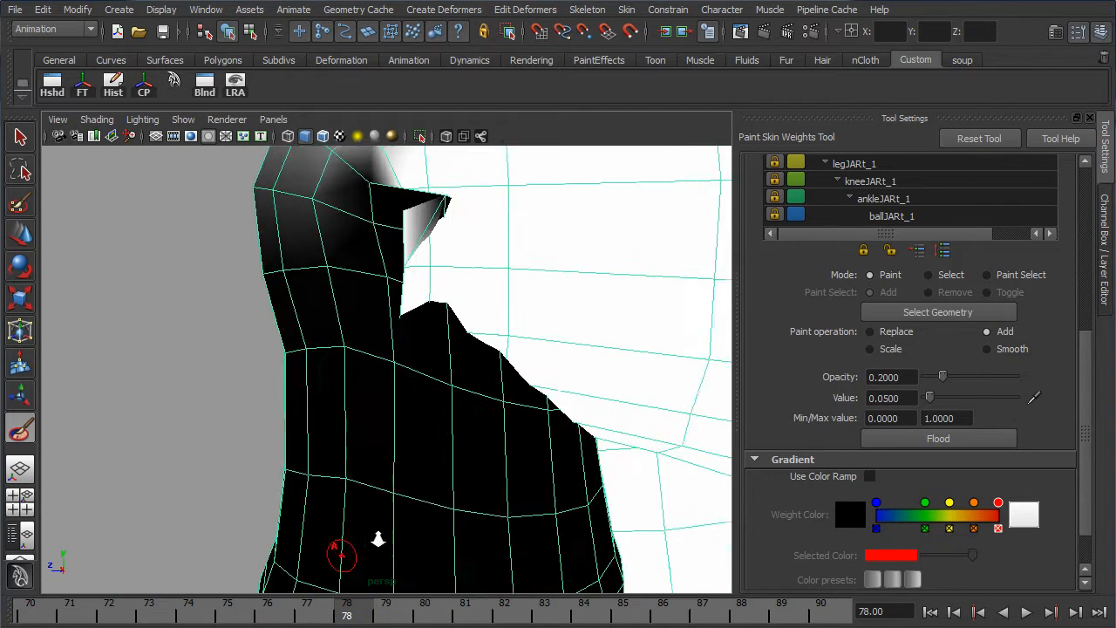
scroll(374, 567, down, 3)
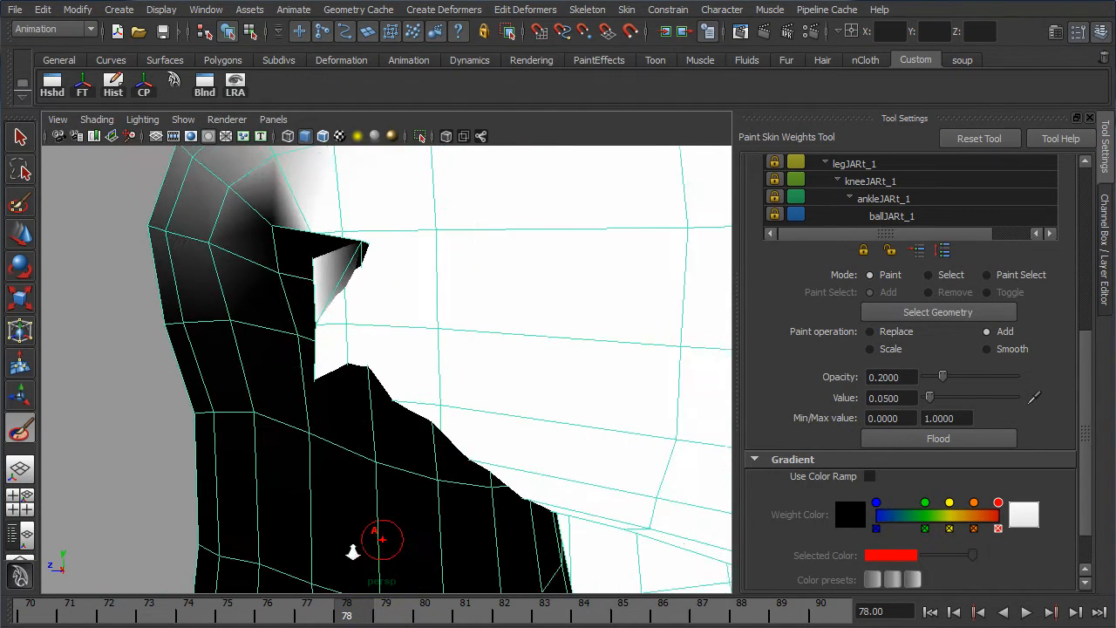
mouse_move(361, 610)
mouse_down()
mouse_move(257, 608)
mouse_move(111, 561)
mouse_move(149, 536)
mouse_up()
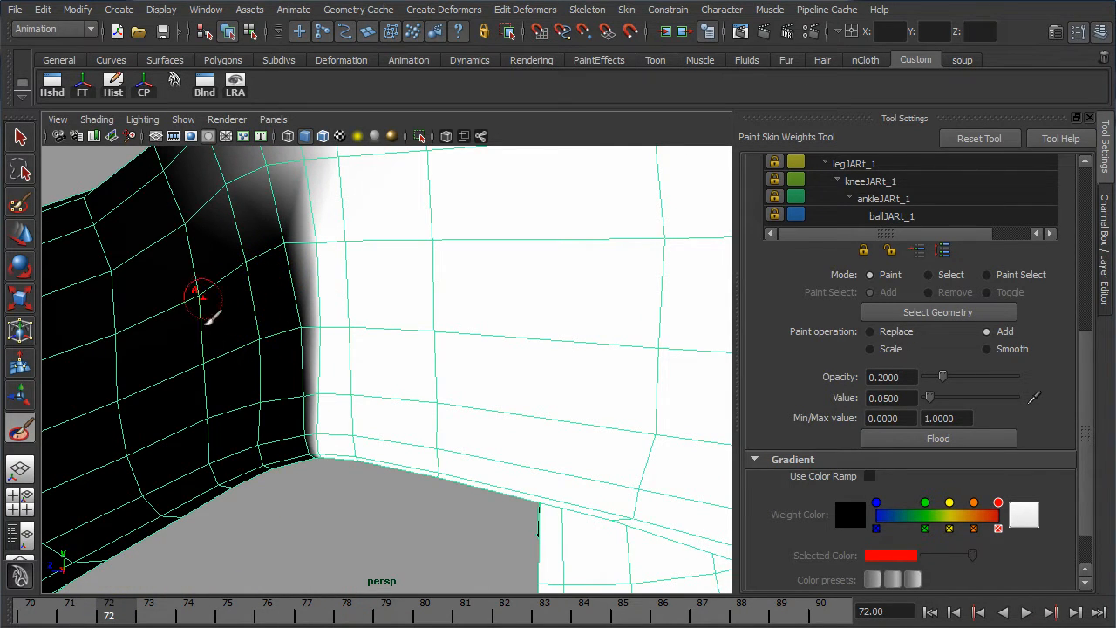
click(230, 543)
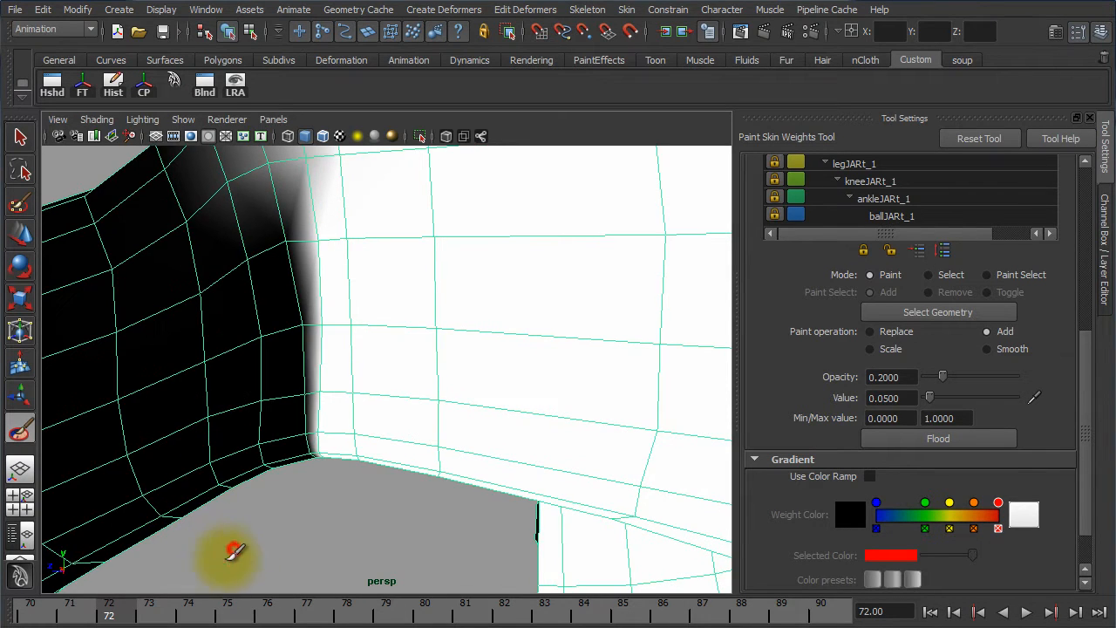
Go to frame 70 and examine the weight border behind the nearly straight knee, up close and from a distance
mouse_move(161, 614)
mouse_down()
mouse_move(319, 616)
mouse_move(30, 616)
mouse_up()
mouse_move(324, 324)
mouse_down()
mouse_move(349, 257)
mouse_move(365, 462)
mouse_up()
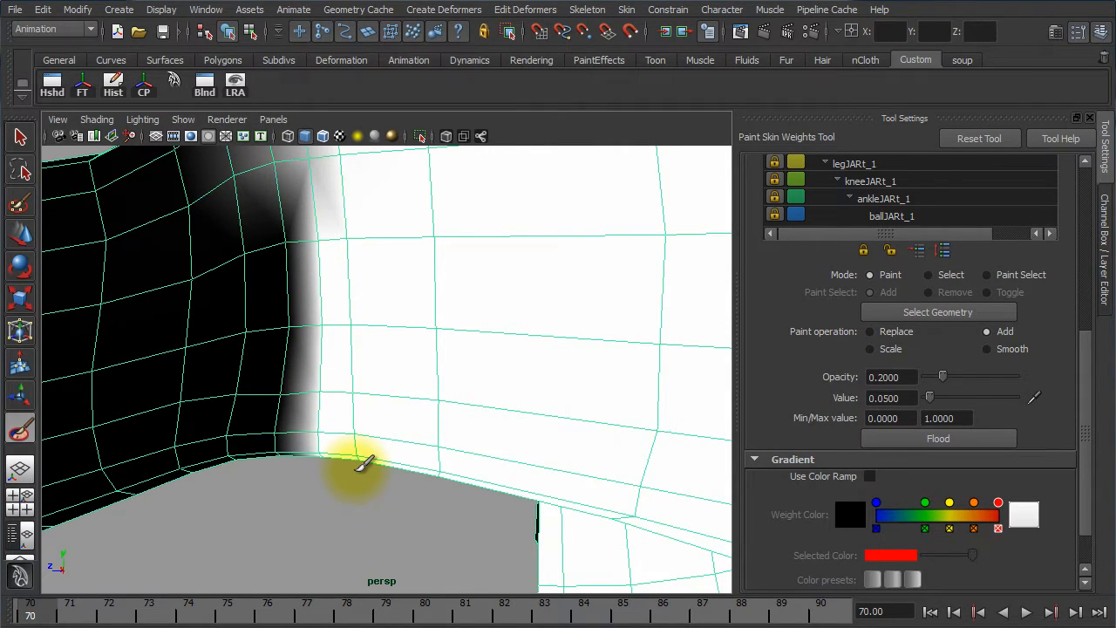
mouse_move(363, 464)
mouse_down()
mouse_move(355, 246)
mouse_move(351, 441)
mouse_move(392, 469)
mouse_up()
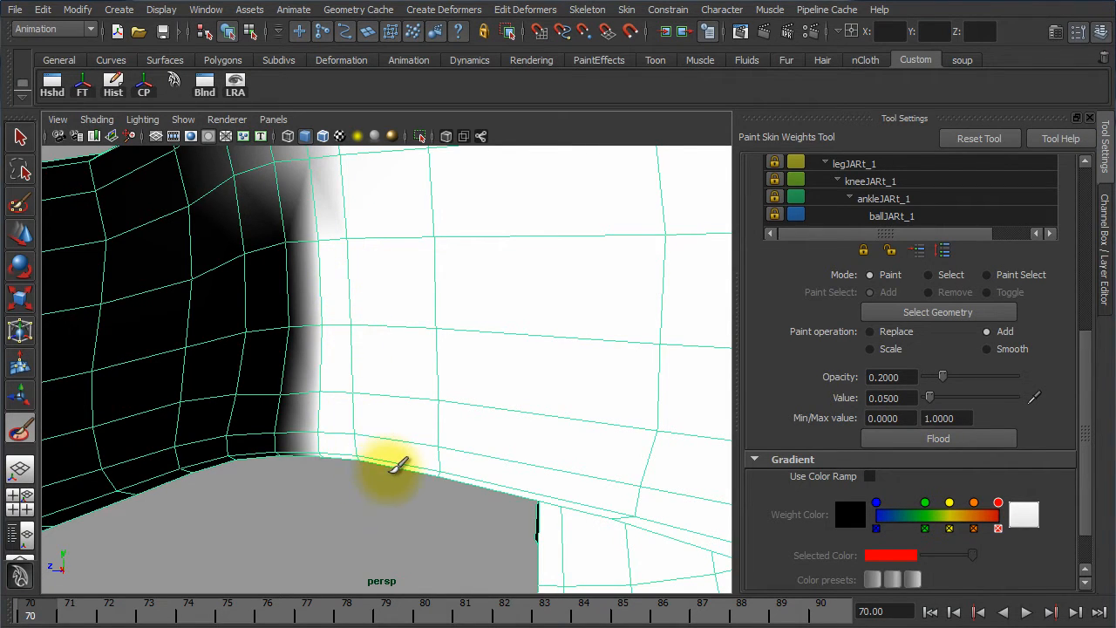
mouse_move(392, 469)
alt+right_down()
mouse_move(287, 449)
mouse_move(319, 367)
alt+right_up()
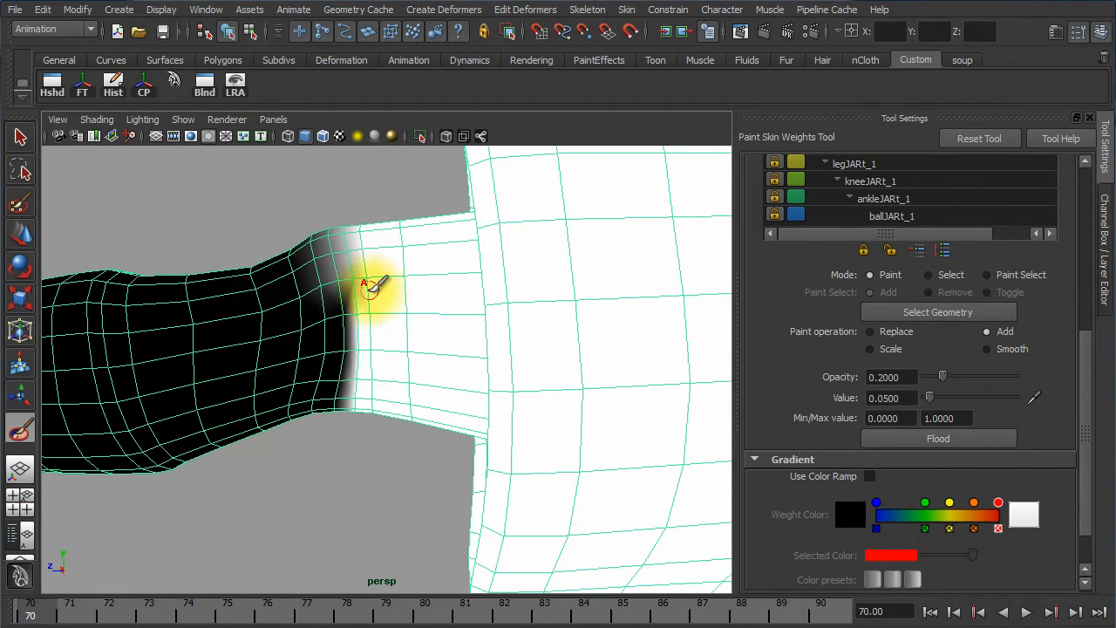
mouse_move(367, 288)
mouse_down()
mouse_move(366, 398)
mouse_move(473, 444)
mouse_move(374, 407)
mouse_move(466, 428)
mouse_move(374, 399)
mouse_move(364, 252)
mouse_move(372, 294)
mouse_up()
mouse_move(372, 295)
alt+right_down()
mouse_move(368, 429)
mouse_move(553, 456)
mouse_move(437, 474)
alt+right_up()
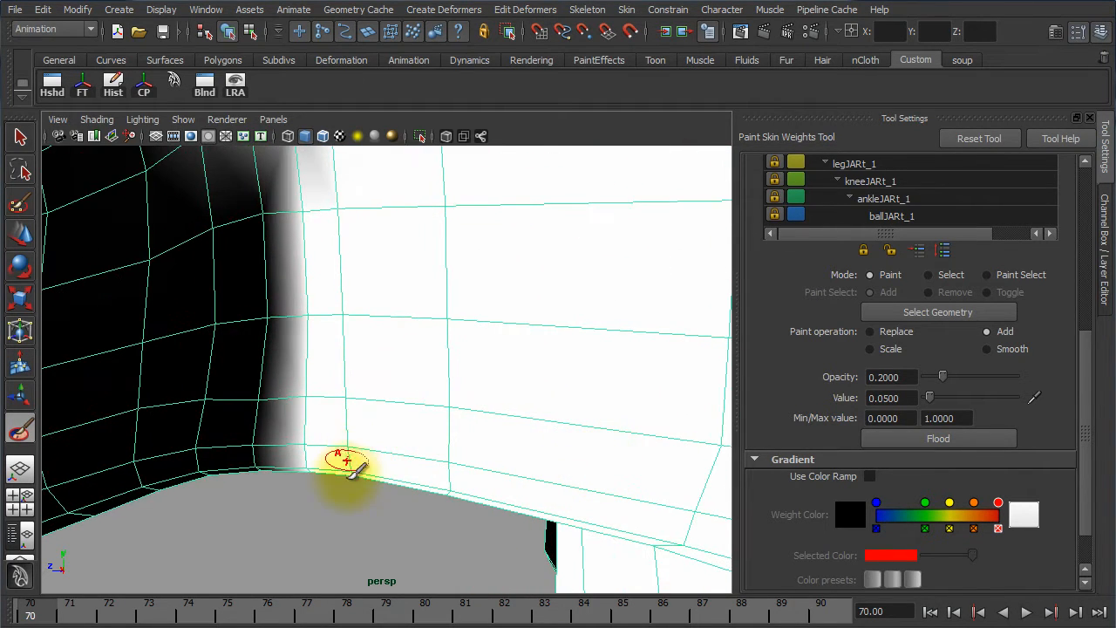
Compare frames 71 and 72 to examine how the edge loops behind the knee start to fold at the weight border
mouse_move(349, 476)
mouse_down()
mouse_move(354, 420)
mouse_move(332, 463)
mouse_move(348, 444)
mouse_move(349, 416)
mouse_move(334, 463)
mouse_move(350, 411)
mouse_move(352, 465)
mouse_move(203, 560)
mouse_up()
mouse_move(75, 611)
mouse_down()
mouse_move(301, 619)
mouse_move(145, 603)
mouse_move(110, 588)
mouse_up()
alt+drag(281, 532, 329, 512)
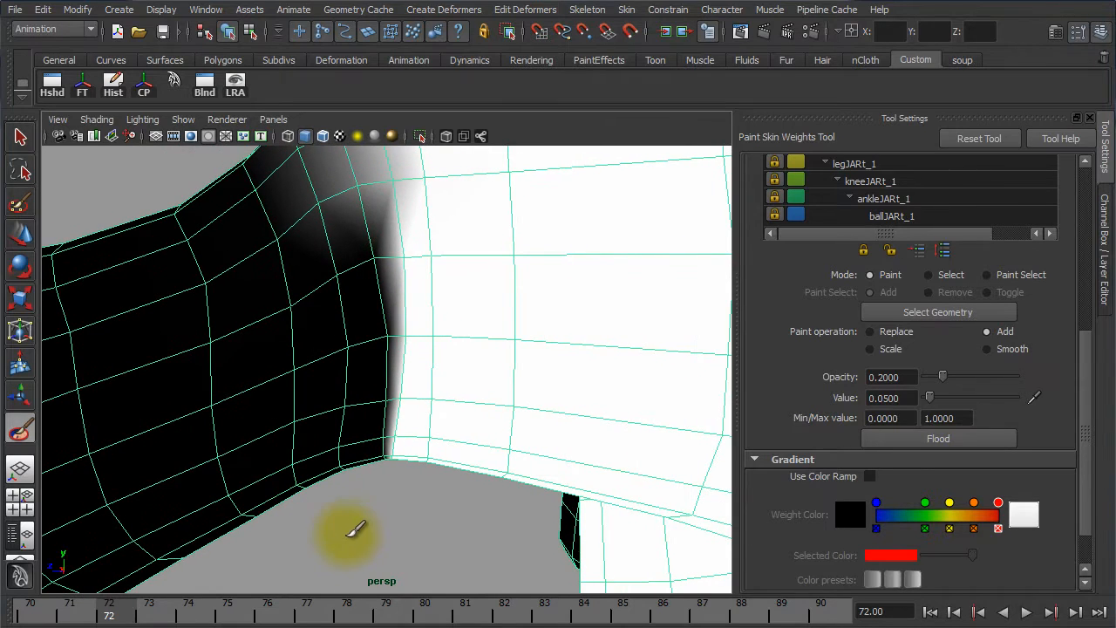
click(351, 432)
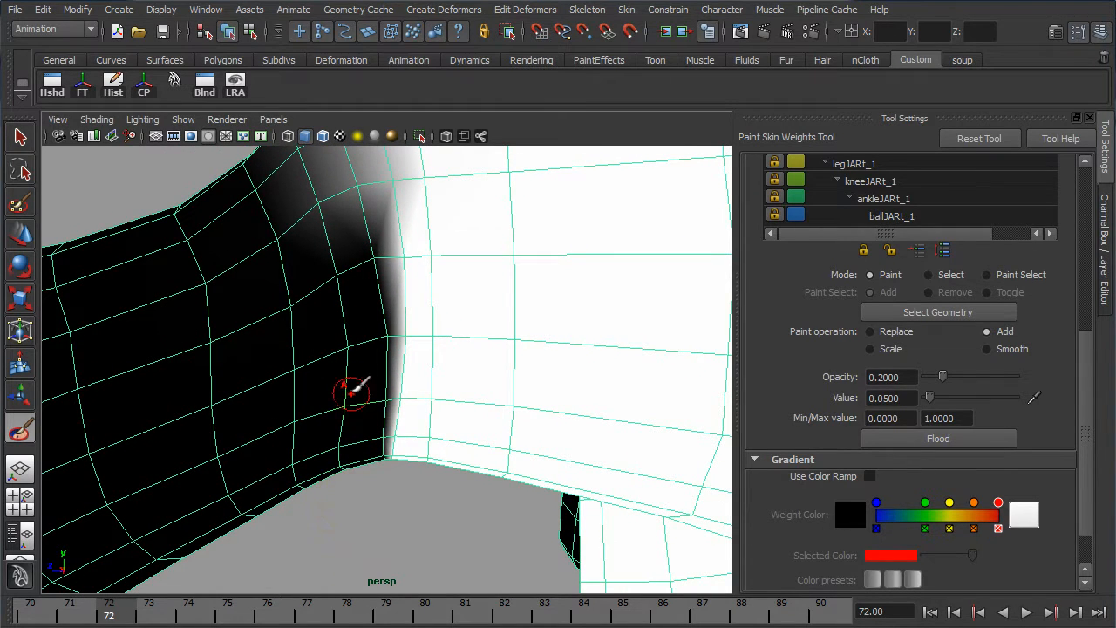
click(294, 553)
mouse_move(147, 614)
mouse_down()
mouse_move(276, 620)
mouse_move(68, 613)
mouse_up()
mouse_move(384, 384)
mouse_down()
mouse_move(432, 297)
mouse_move(428, 394)
mouse_move(353, 377)
mouse_up()
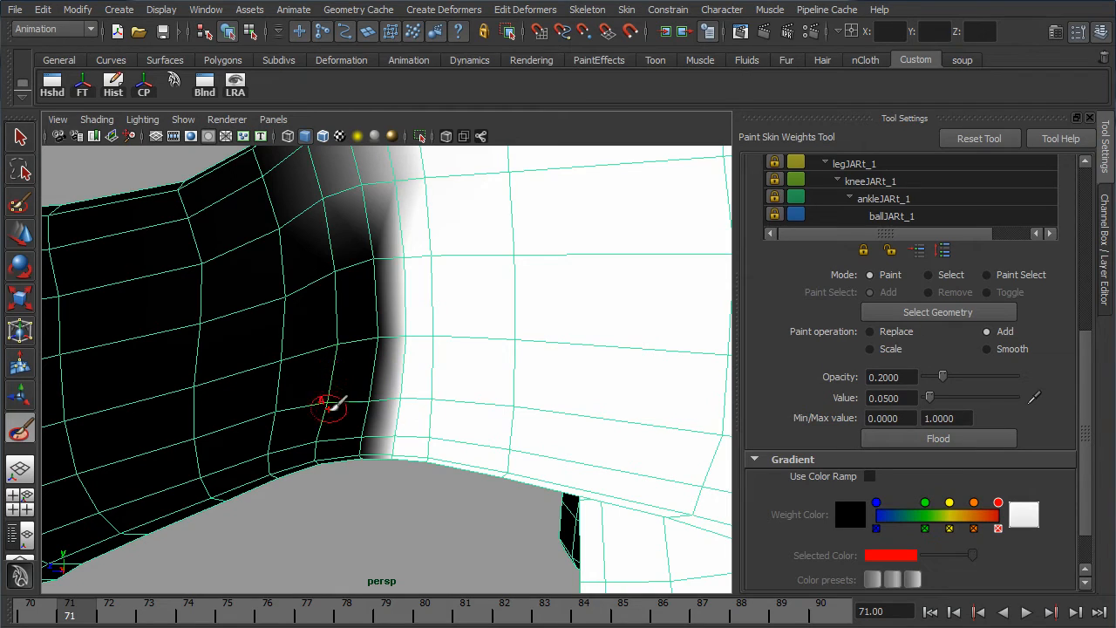
click(307, 454)
click(285, 469)
click(306, 460)
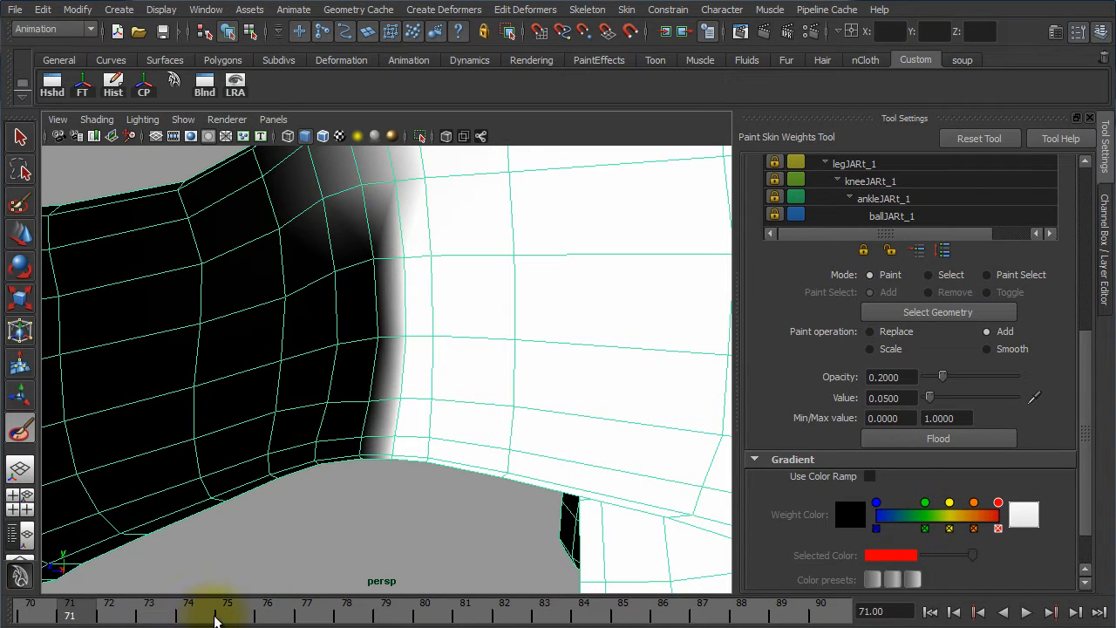
mouse_move(212, 616)
mouse_down()
mouse_move(150, 592)
mouse_move(210, 590)
mouse_move(55, 531)
mouse_move(157, 547)
mouse_move(94, 533)
mouse_up()
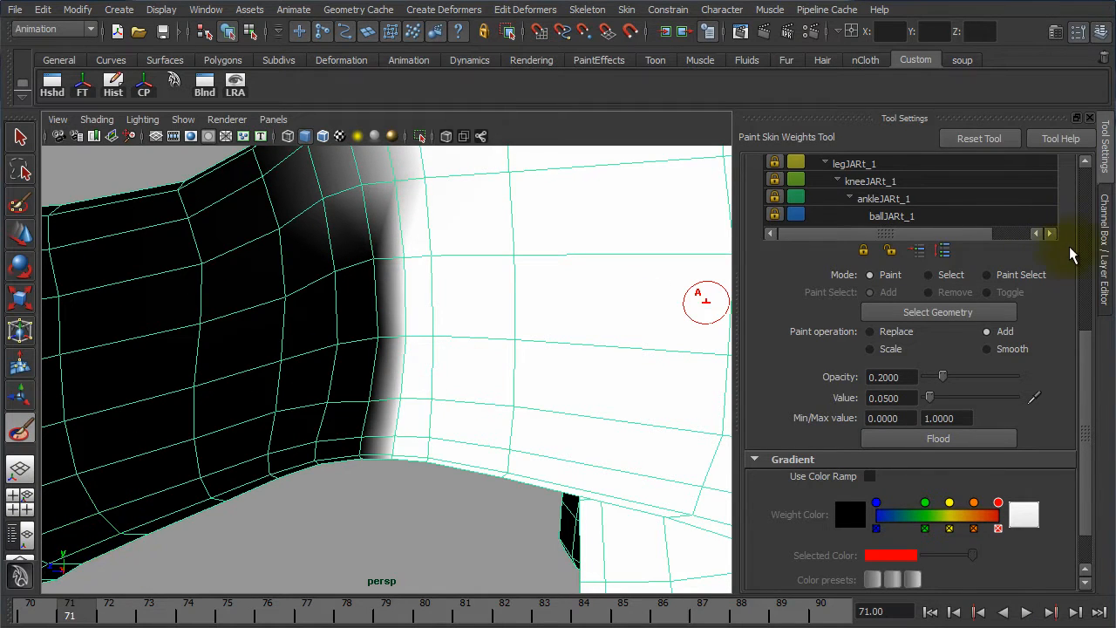
Choose kneeJALf_1 as the influence to paint, with the brush value at 0.1 and the opacity at 1
scroll(1081, 348, up, 5)
click(846, 328)
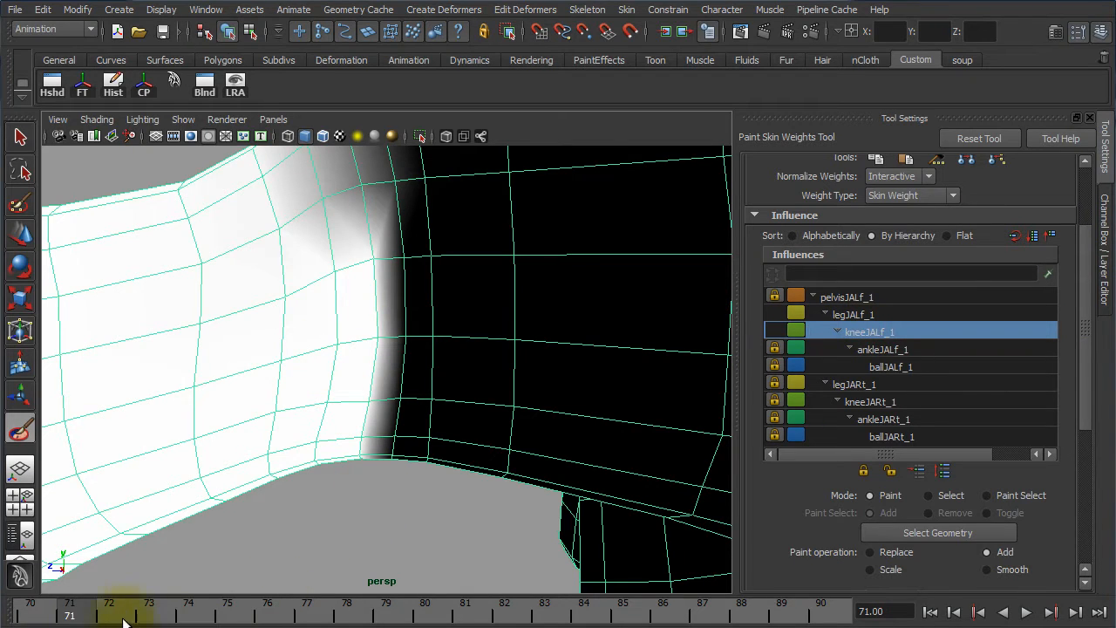
mouse_move(87, 616)
mouse_down()
mouse_move(112, 609)
mouse_move(79, 611)
mouse_up()
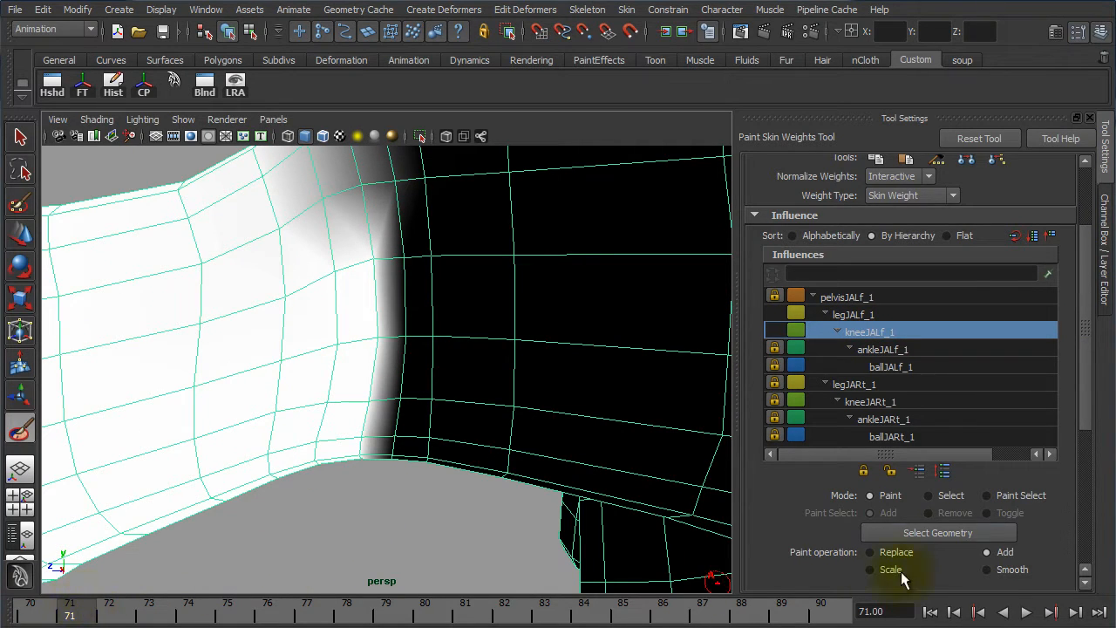
drag(1090, 397, 1098, 510)
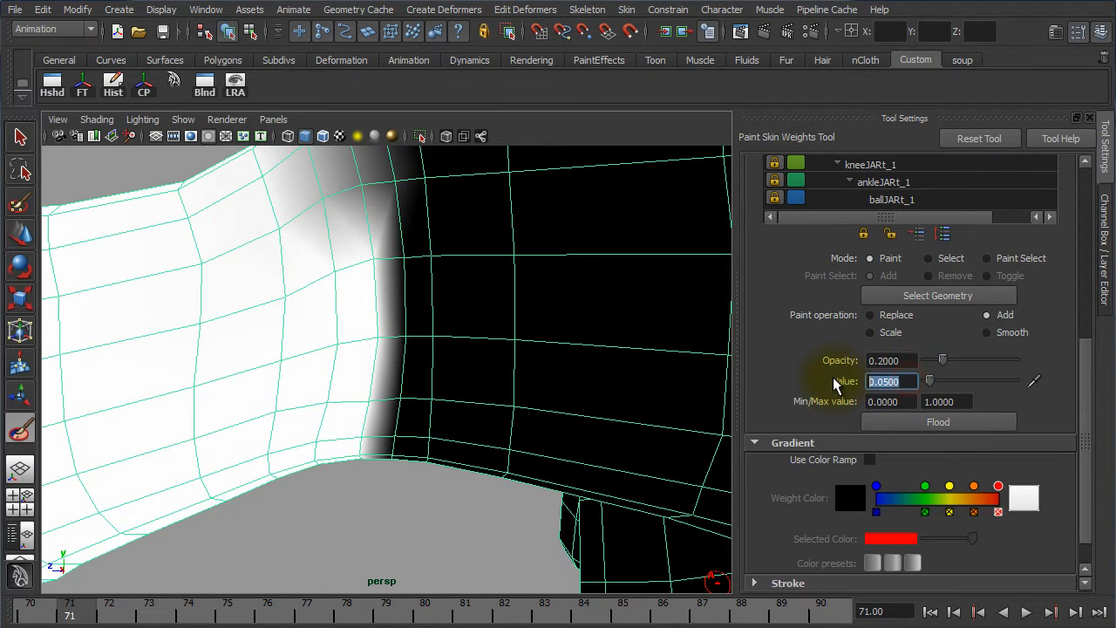
text(.1)
key(Return)
click(905, 361)
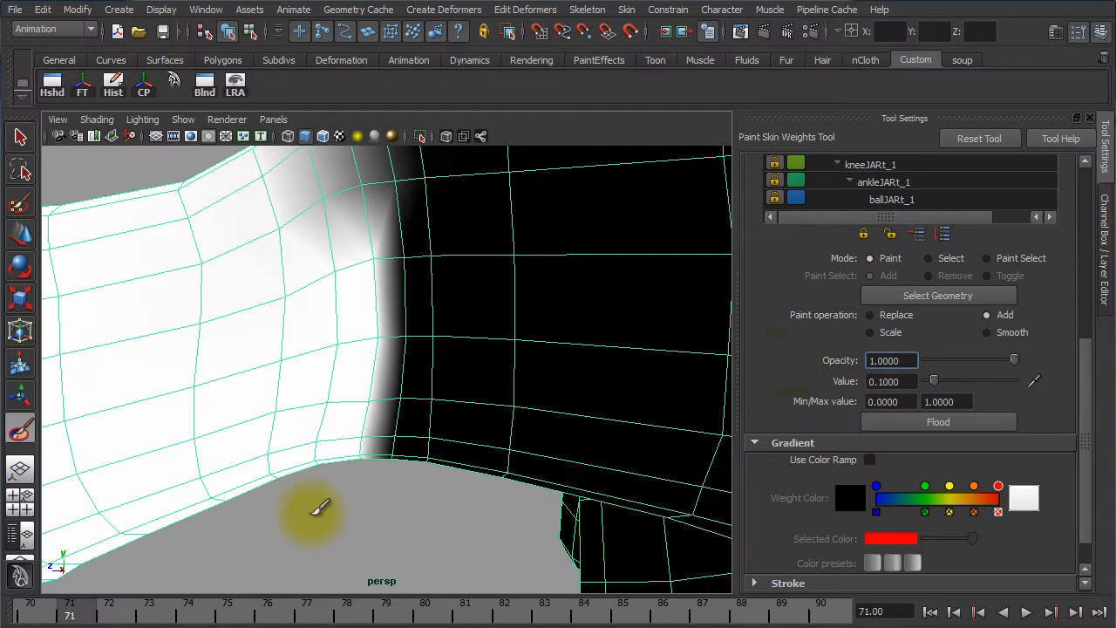
At frame 71, add kneeJALf_1 weight along the first thigh-side edge loop behind and beneath the knee
click(108, 617)
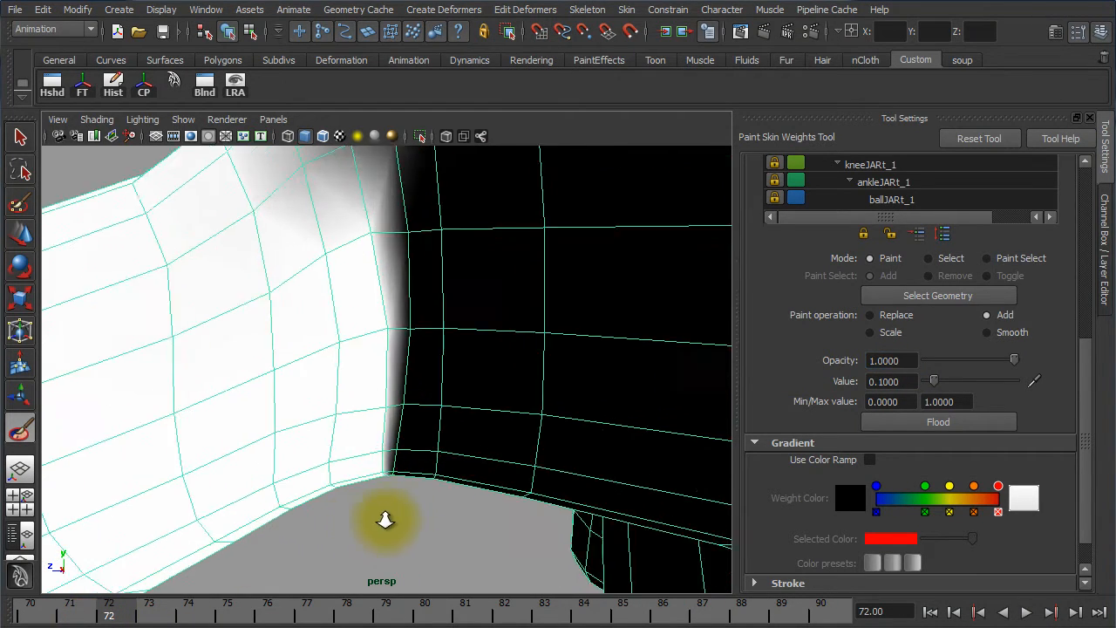
mouse_move(384, 520)
alt+right_down()
mouse_move(473, 531)
mouse_move(498, 491)
alt+right_up()
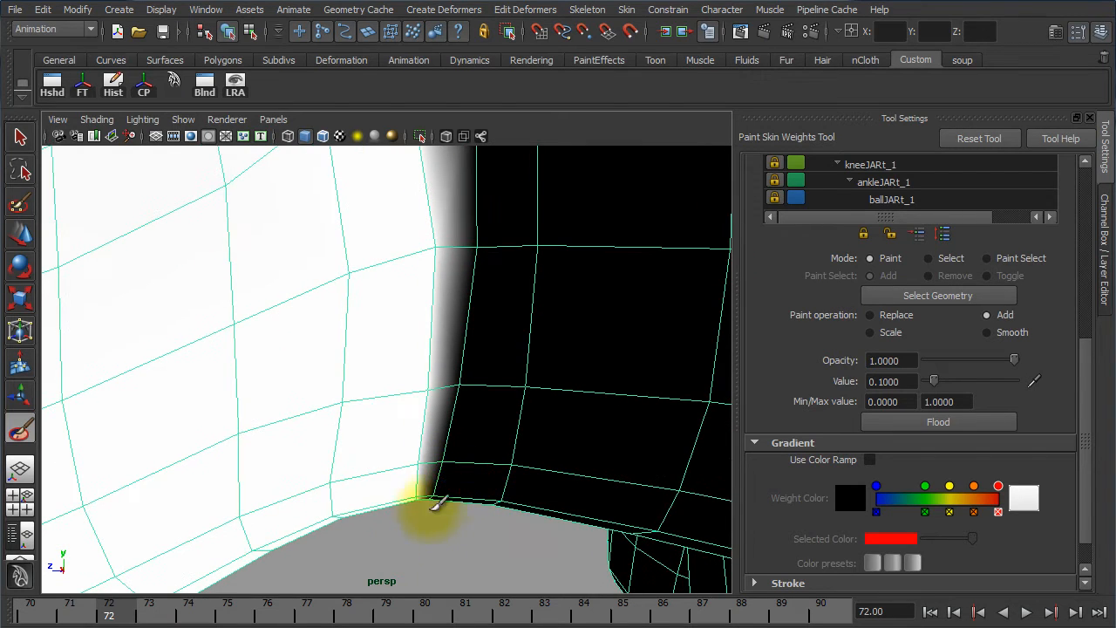
click(83, 616)
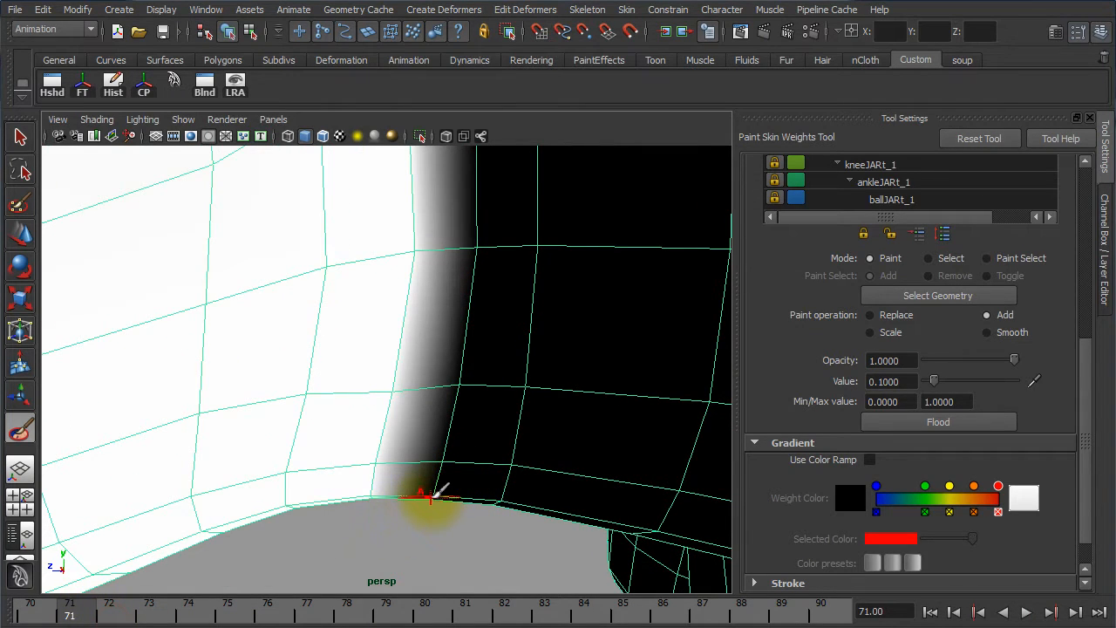
click(442, 459)
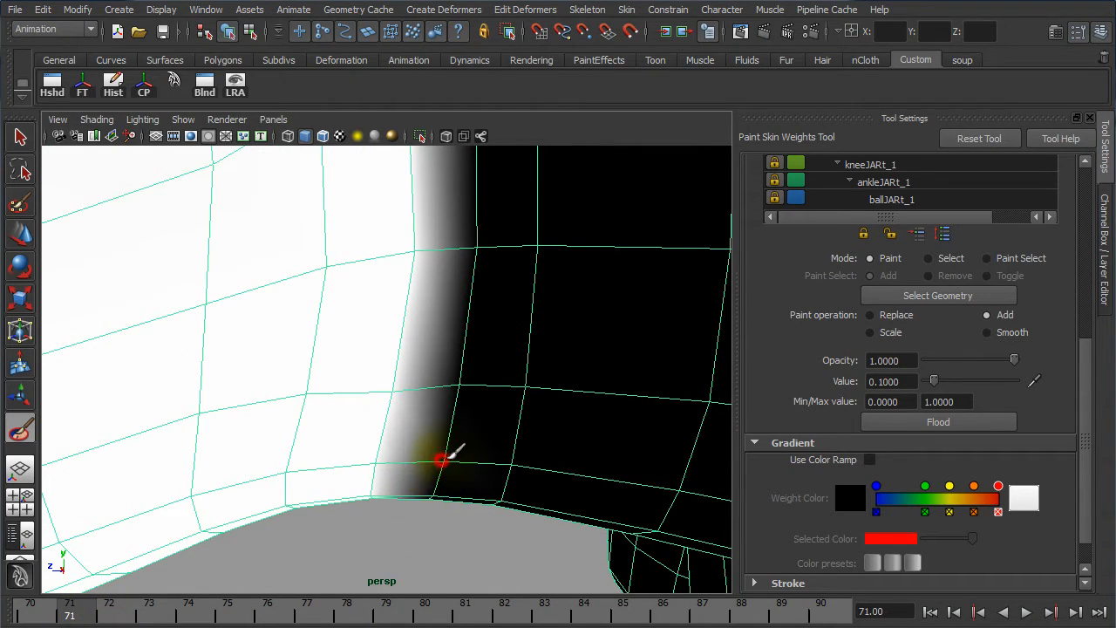
click(457, 391)
click(456, 304)
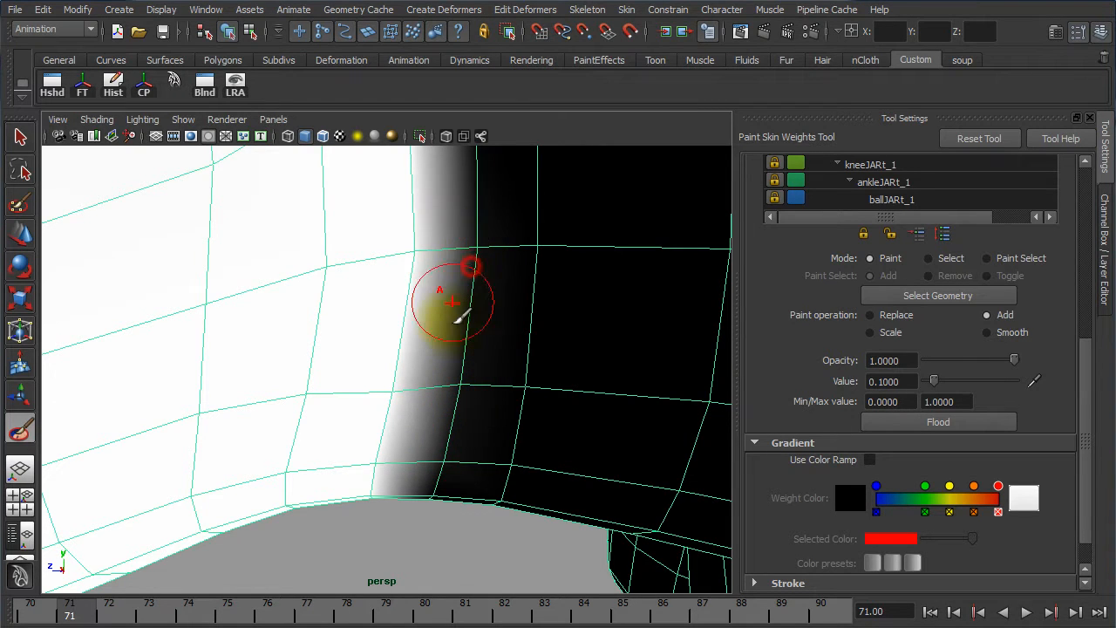
click(456, 488)
mouse_move(456, 488)
alt+mouse_down()
mouse_move(469, 353)
mouse_move(447, 310)
mouse_move(431, 369)
mouse_move(454, 434)
alt+mouse_up()
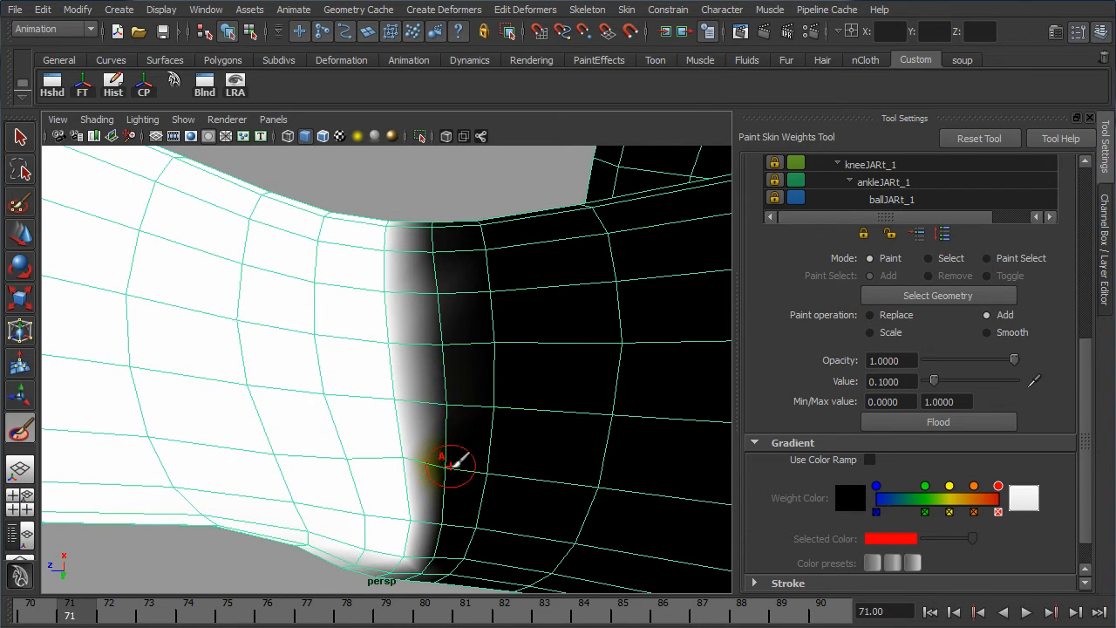
click(451, 464)
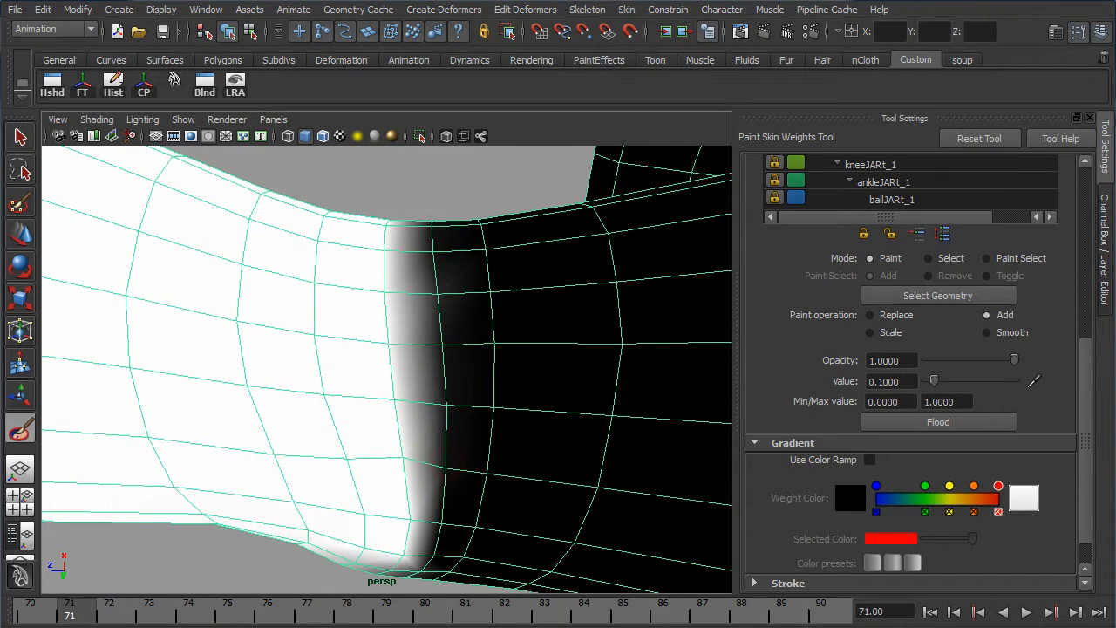
At frame 72, add more kneeJALf_1 weight to the vertices along the crease behind the knee
drag(84, 614, 112, 613)
alt+drag(199, 411, 362, 423)
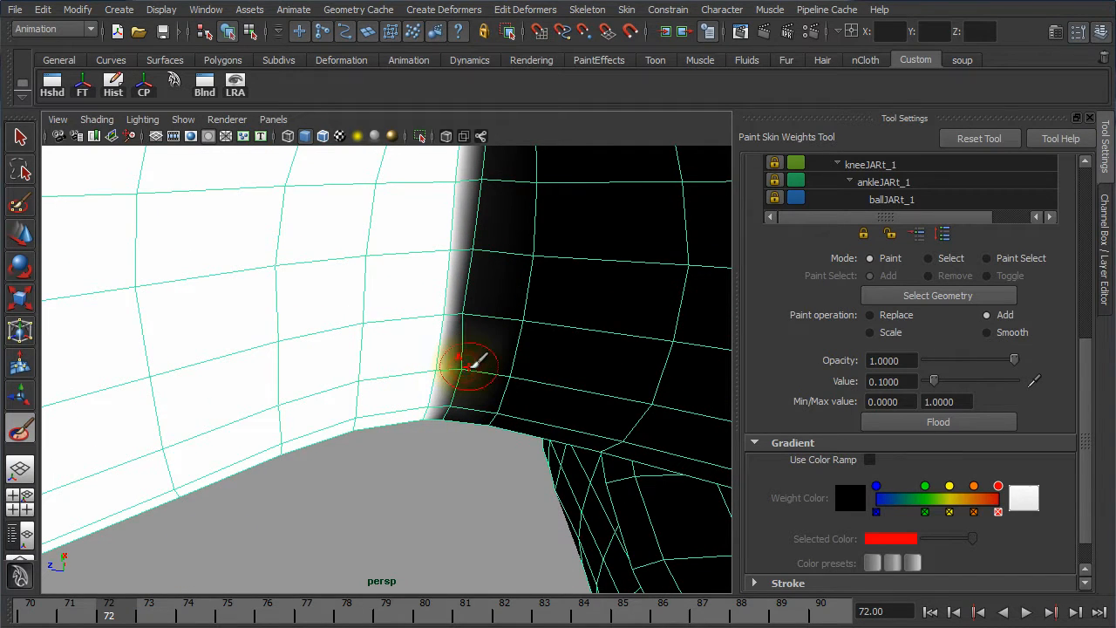
mouse_move(469, 324)
mouse_down()
mouse_move(485, 316)
mouse_move(486, 256)
mouse_move(500, 249)
mouse_move(478, 392)
mouse_move(494, 244)
mouse_move(469, 321)
mouse_up()
Check the fold at frame 73, then at frame 72 add kneeJALf_1 weight along the edge loop bordering the crease behind the knee
drag(109, 611, 152, 609)
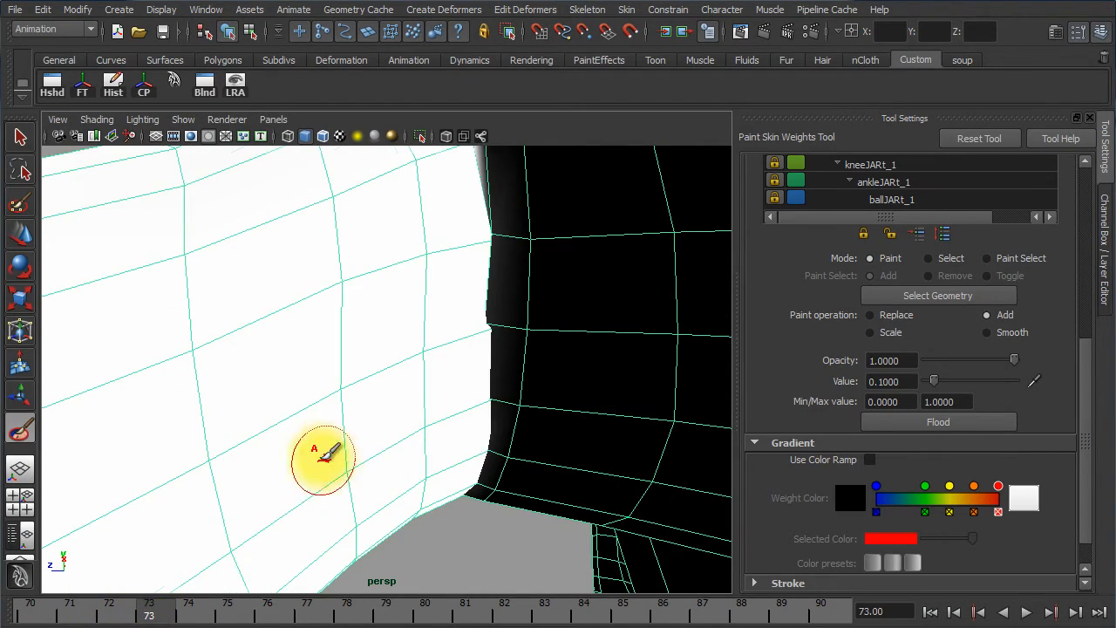
alt+drag(305, 446, 281, 521)
drag(142, 615, 132, 616)
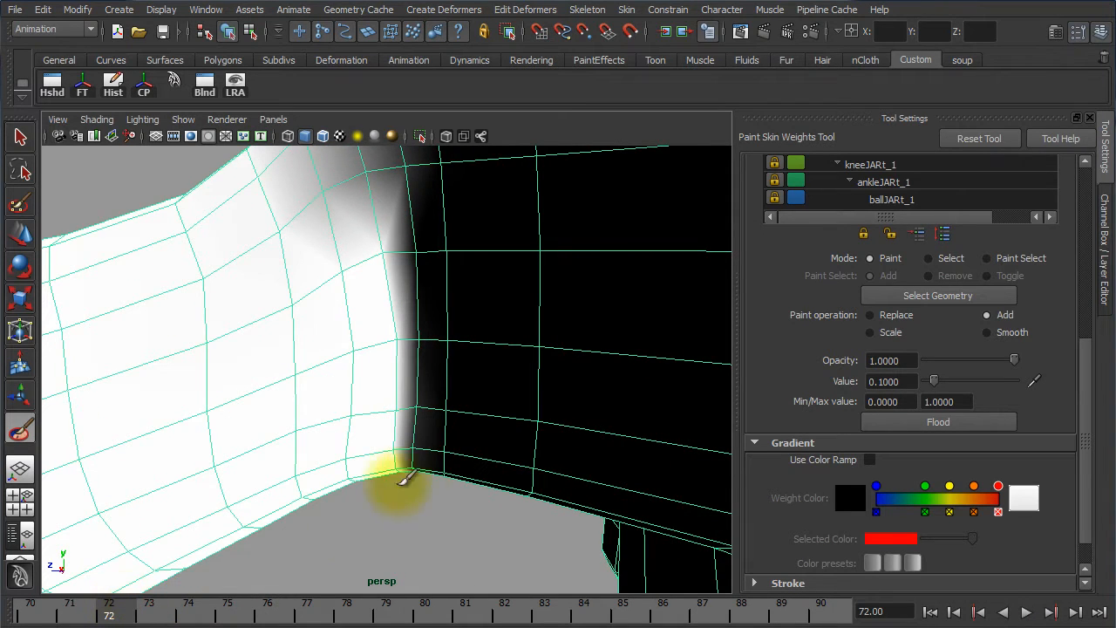
alt+drag(404, 474, 387, 441)
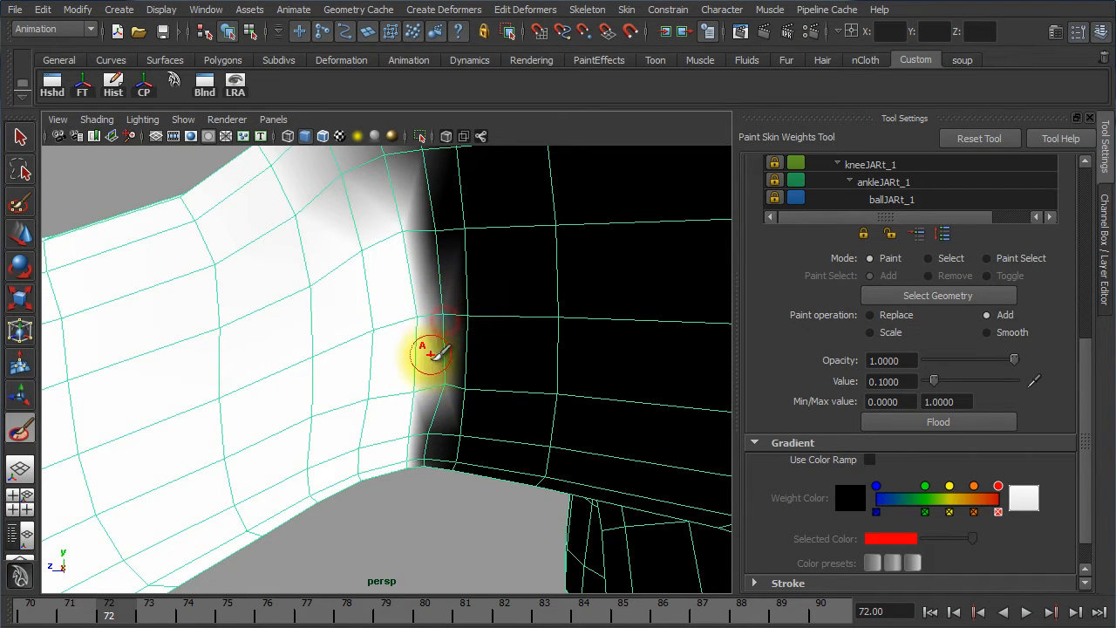
mouse_move(430, 353)
alt+mouse_down()
mouse_move(454, 388)
mouse_move(436, 361)
mouse_move(449, 343)
alt+mouse_up()
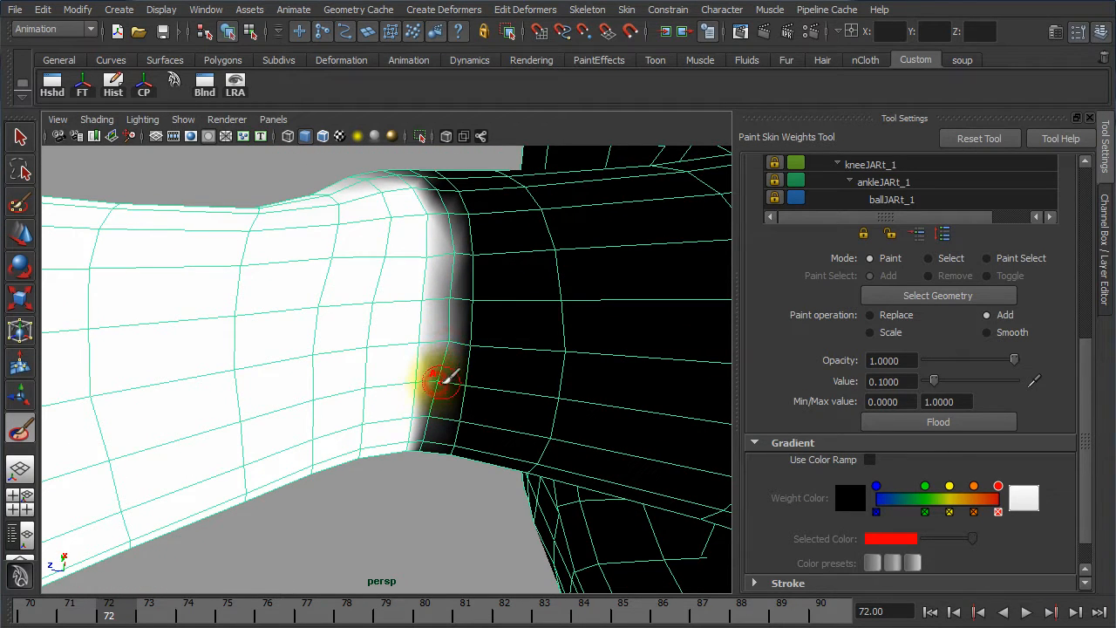
alt+drag(447, 399, 452, 370)
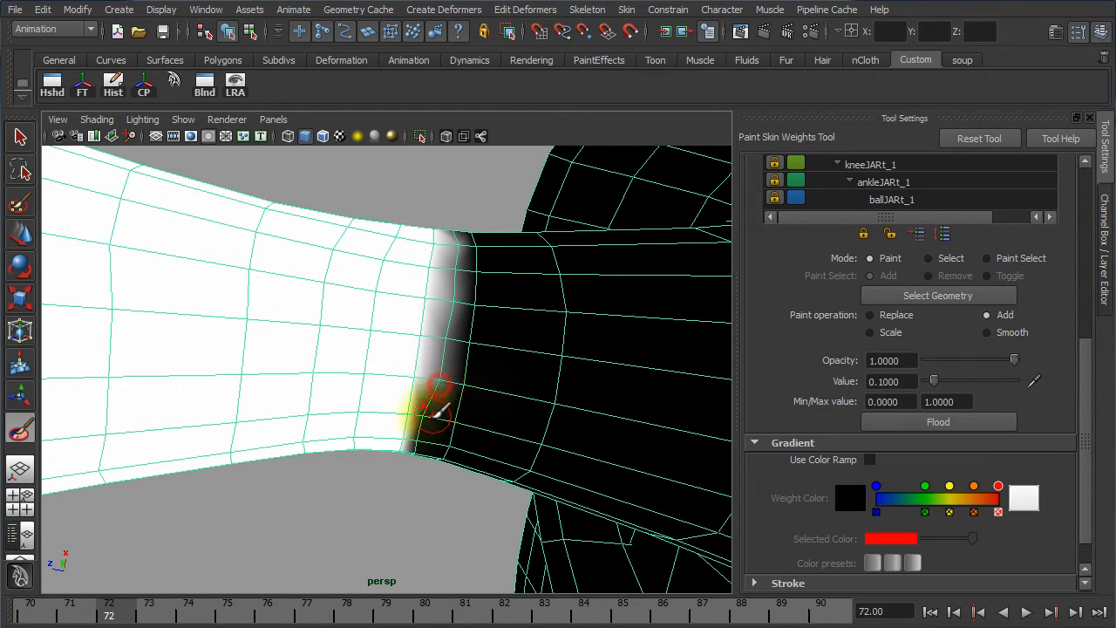
At frame 72, even out the kneeJALf_1 falloff by adding weight to the lower vertices of the border loop beneath the knee
alt+right_drag(436, 410, 571, 393)
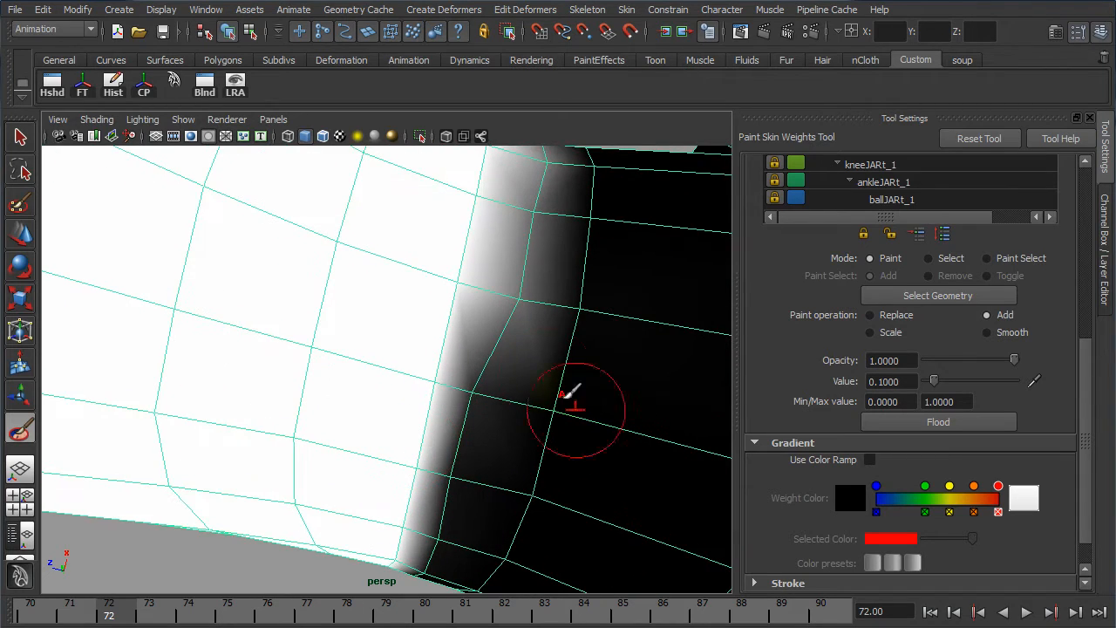
mouse_move(571, 392)
mouse_down()
mouse_move(523, 341)
mouse_move(551, 155)
mouse_move(509, 262)
mouse_up()
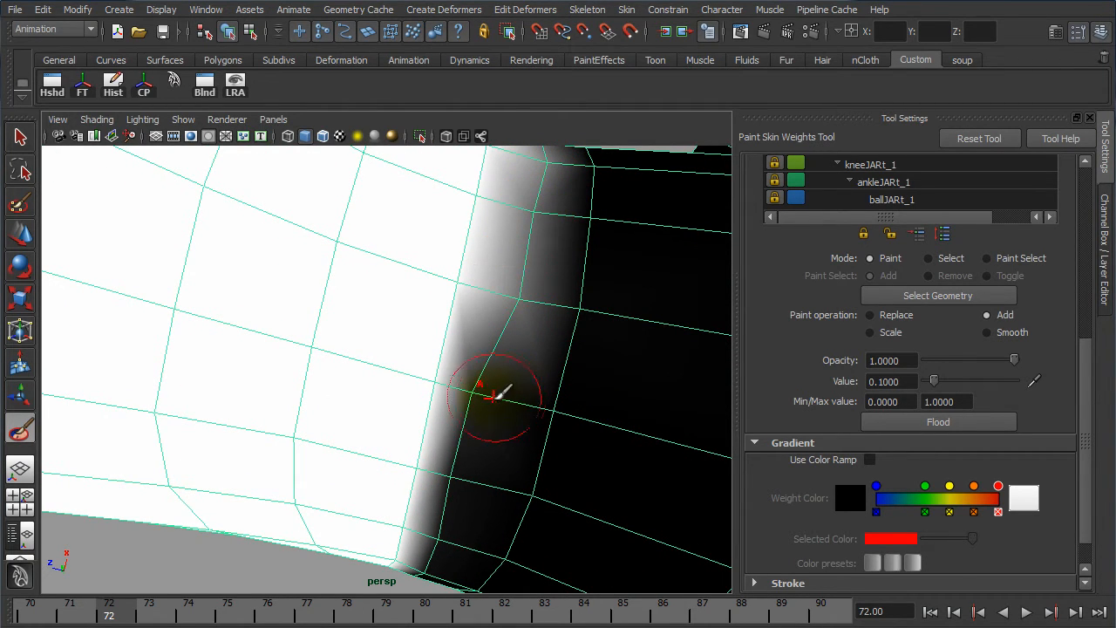
mouse_move(506, 392)
mouse_down()
mouse_move(508, 381)
mouse_move(466, 464)
mouse_move(488, 453)
mouse_move(477, 460)
mouse_move(486, 371)
mouse_up()
click(474, 461)
mouse_move(470, 462)
alt+mouse_down()
mouse_move(492, 401)
mouse_move(501, 459)
alt+mouse_up()
click(504, 456)
alt+right_drag(500, 459, 354, 405)
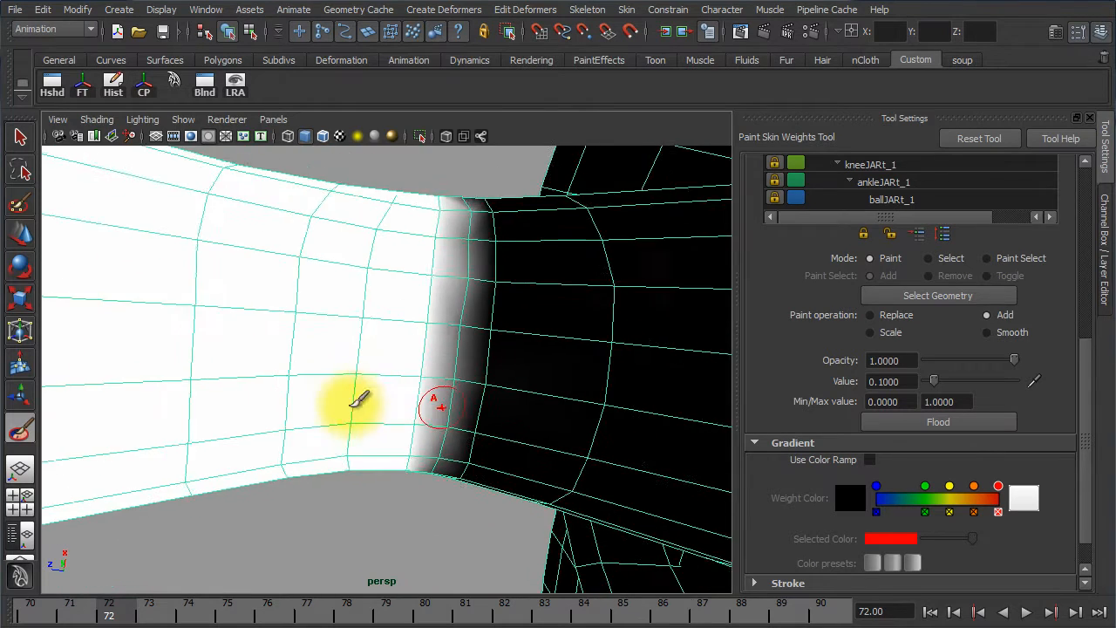
alt+drag(357, 401, 399, 440)
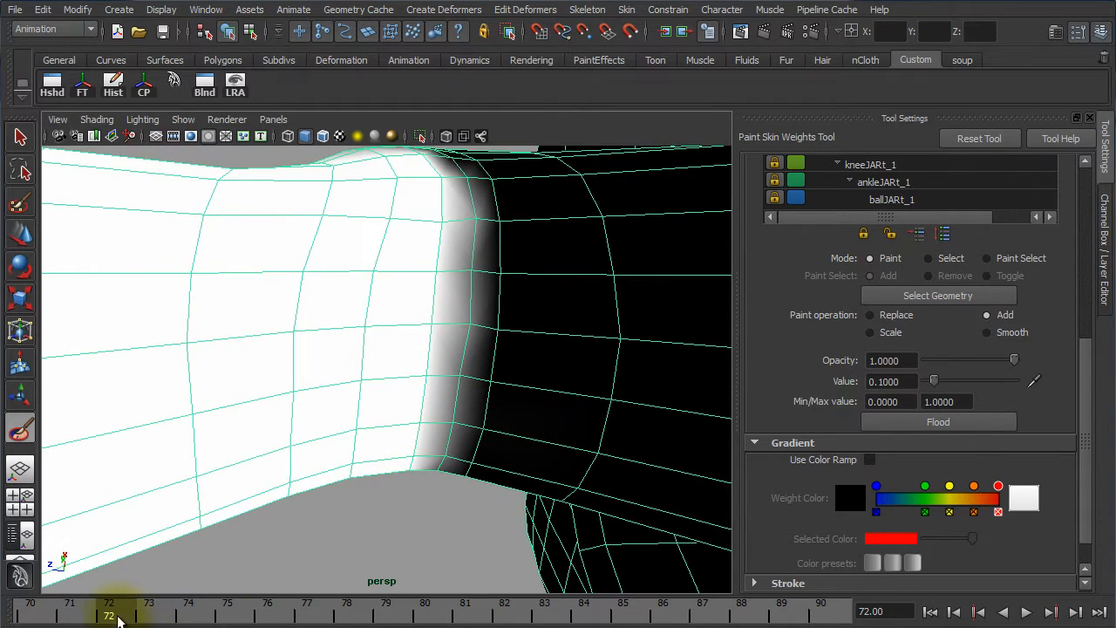
At frame 73, add kneeJALf_1 weight to the vertices of the first thigh-side loop pinched in the crease, using a smaller brush
mouse_move(118, 617)
mouse_down()
mouse_move(187, 612)
mouse_move(142, 612)
mouse_move(152, 614)
mouse_up()
mouse_move(374, 489)
alt+mouse_down()
mouse_move(347, 517)
mouse_move(363, 538)
alt+mouse_up()
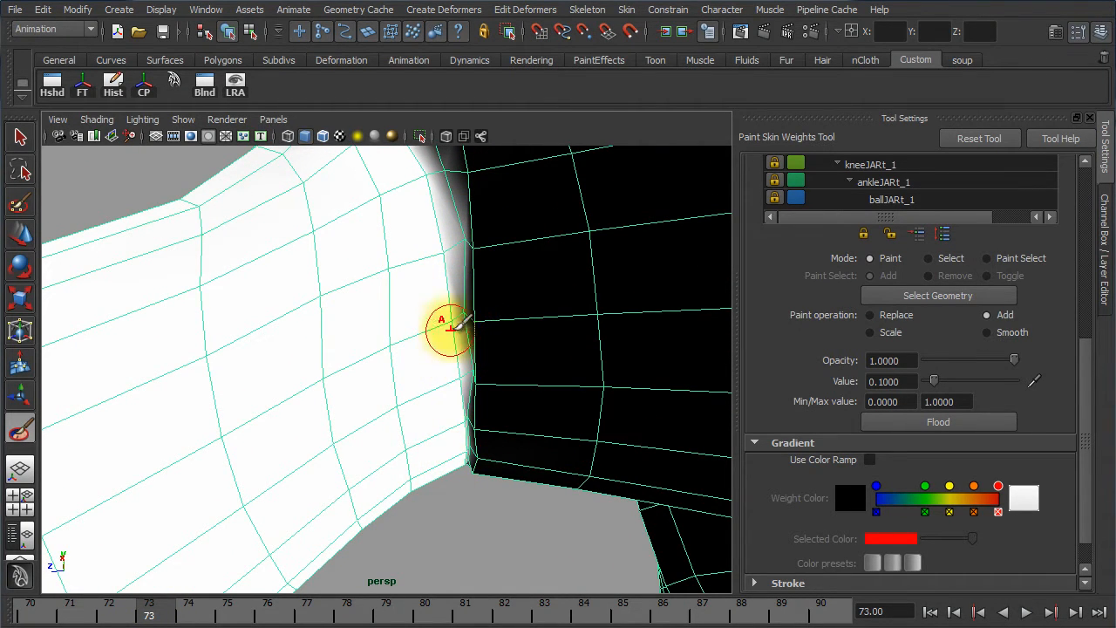
alt+right_drag(404, 337, 510, 351)
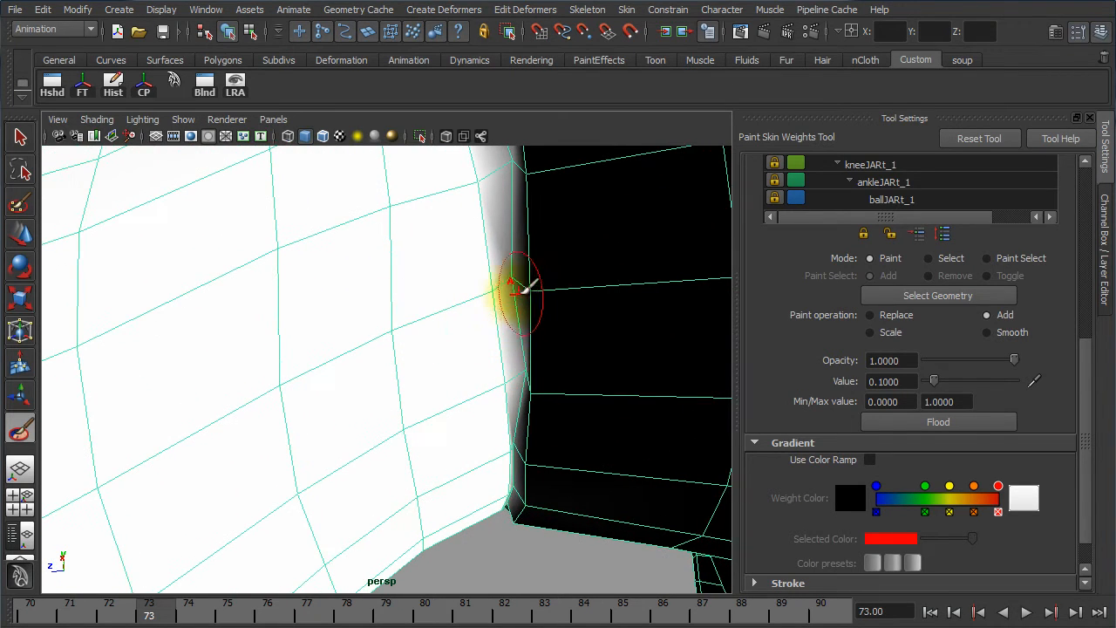
click(512, 275)
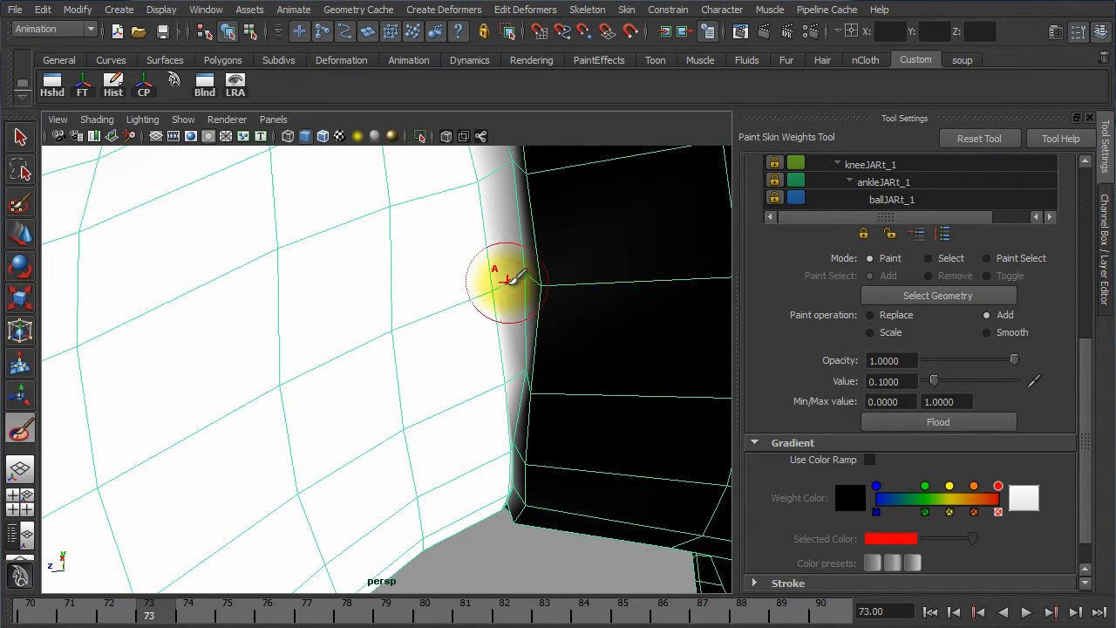
mouse_move(506, 279)
mouse_down()
mouse_move(526, 343)
mouse_move(543, 357)
mouse_up()
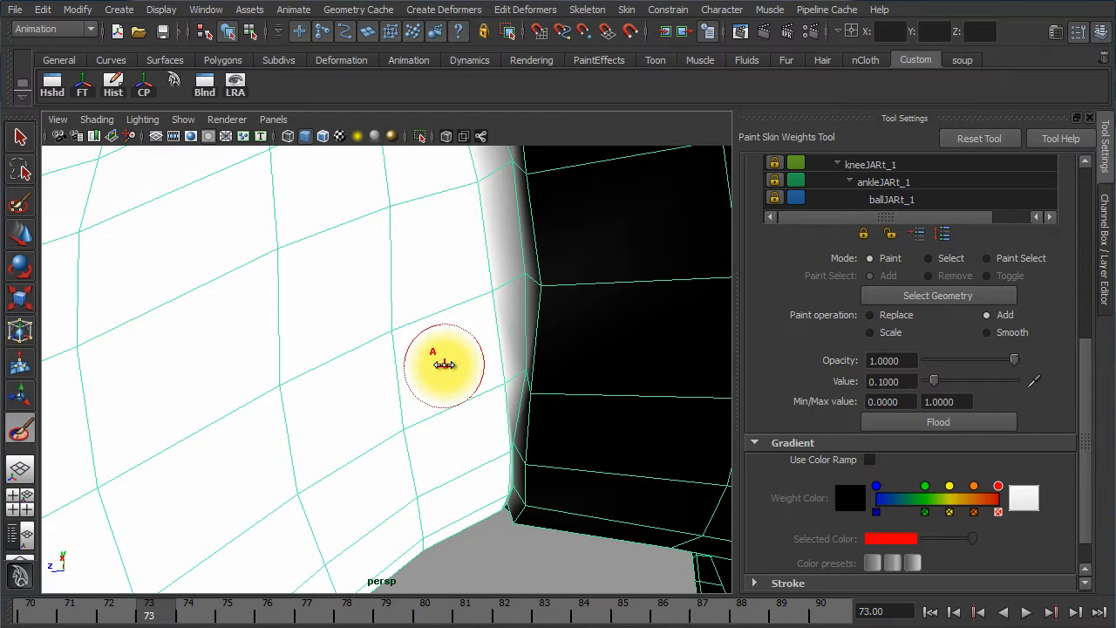
drag(444, 364, 439, 364)
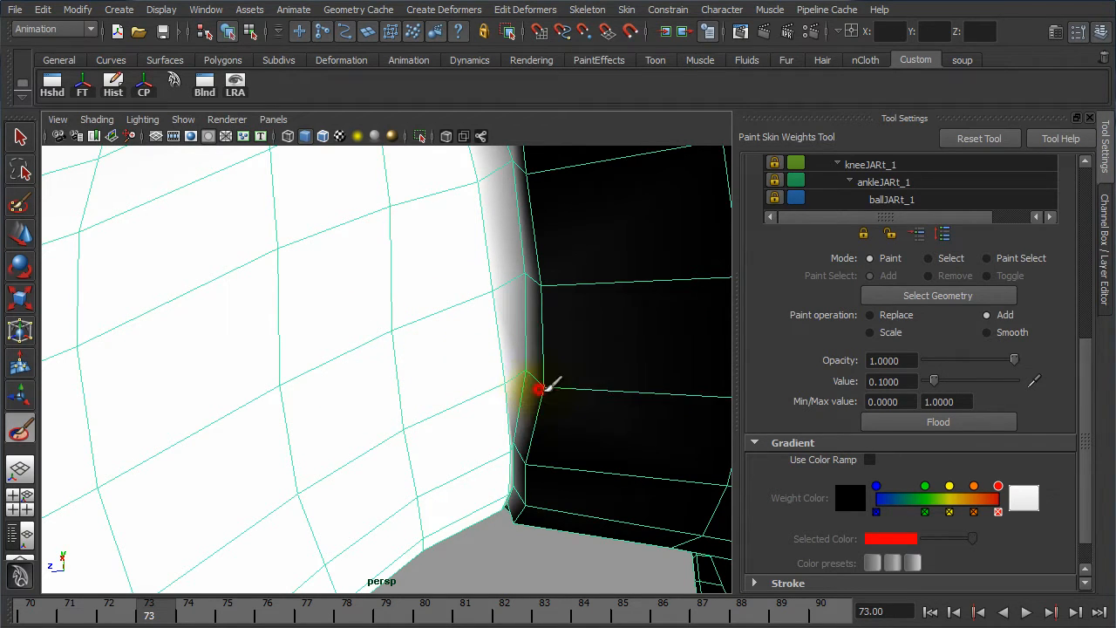
mouse_move(539, 389)
mouse_down()
mouse_move(540, 332)
mouse_move(553, 374)
mouse_up()
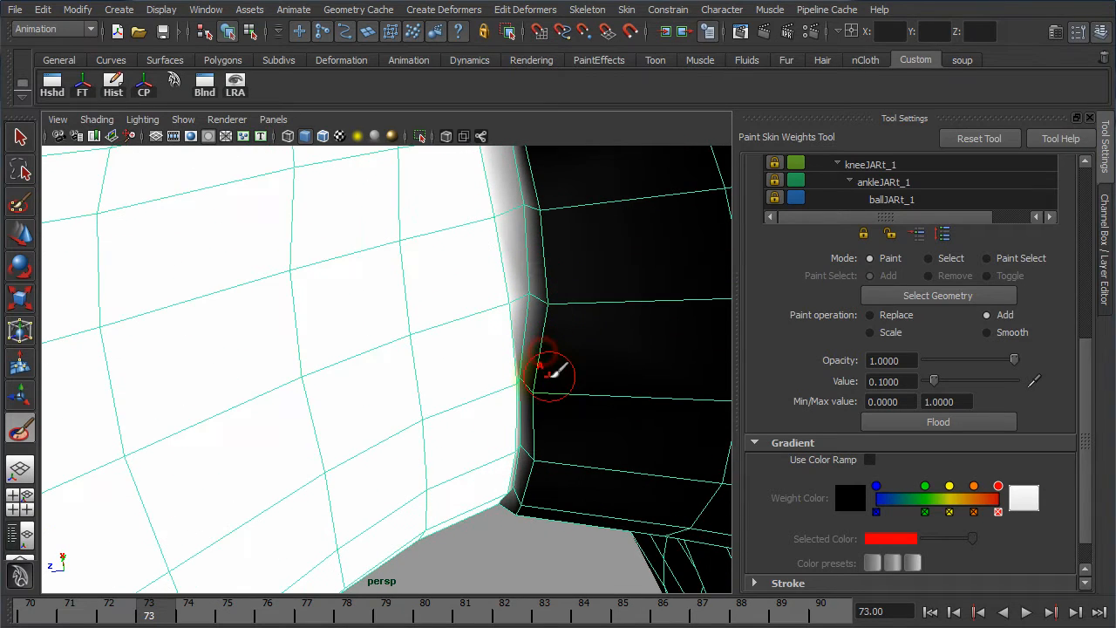
Undo the last stroke and continue adding kneeJALf_1 weight around the thigh-side loop behind the knee at frame 73
mouse_move(572, 436)
alt+mouse_down()
mouse_move(570, 383)
mouse_move(553, 356)
mouse_move(564, 411)
mouse_move(546, 429)
alt+mouse_up()
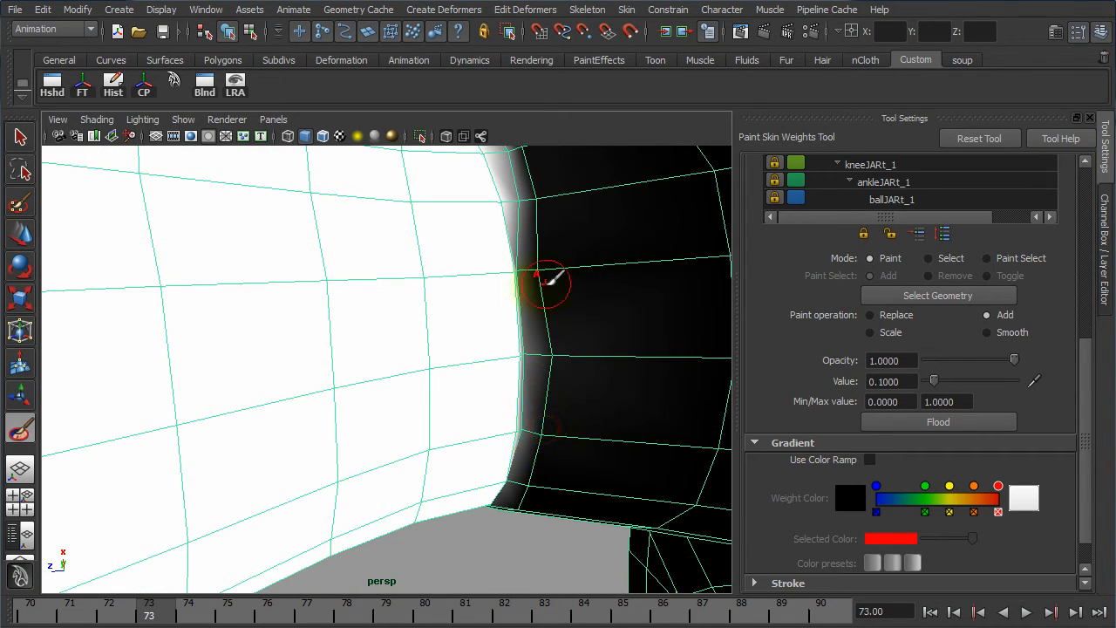
mouse_move(547, 283)
mouse_down()
mouse_move(558, 269)
mouse_move(531, 356)
mouse_move(545, 369)
mouse_move(551, 334)
mouse_up()
key(ctrl+z)
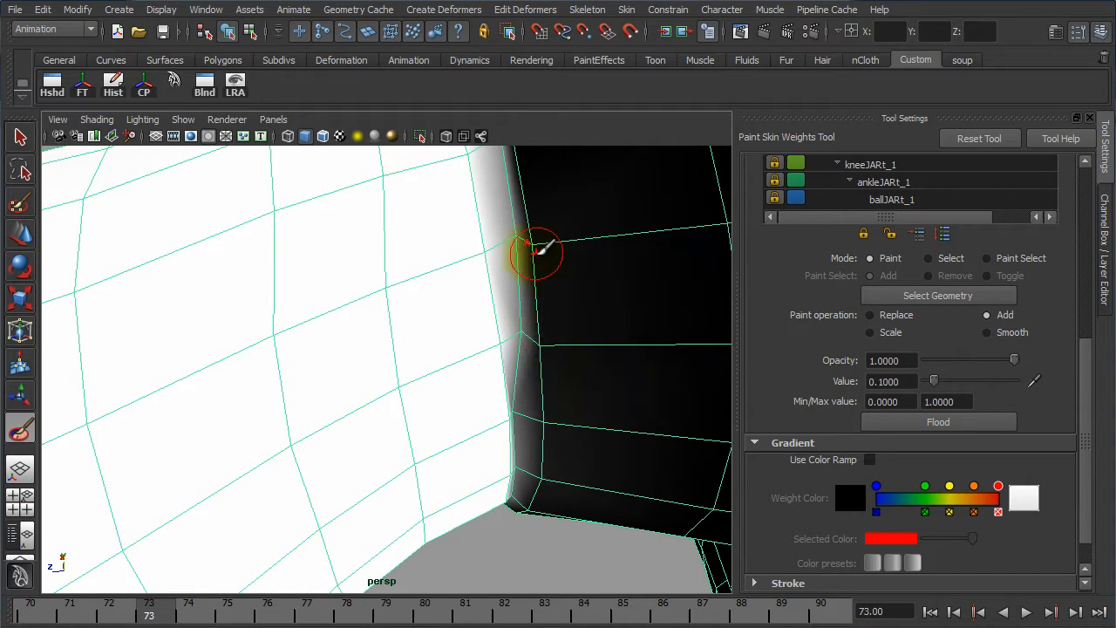
mouse_move(541, 245)
mouse_down()
mouse_move(553, 305)
mouse_move(531, 381)
mouse_move(549, 304)
mouse_move(369, 304)
mouse_move(428, 323)
mouse_move(428, 374)
mouse_move(369, 505)
mouse_move(456, 392)
mouse_move(447, 377)
mouse_move(462, 354)
mouse_up()
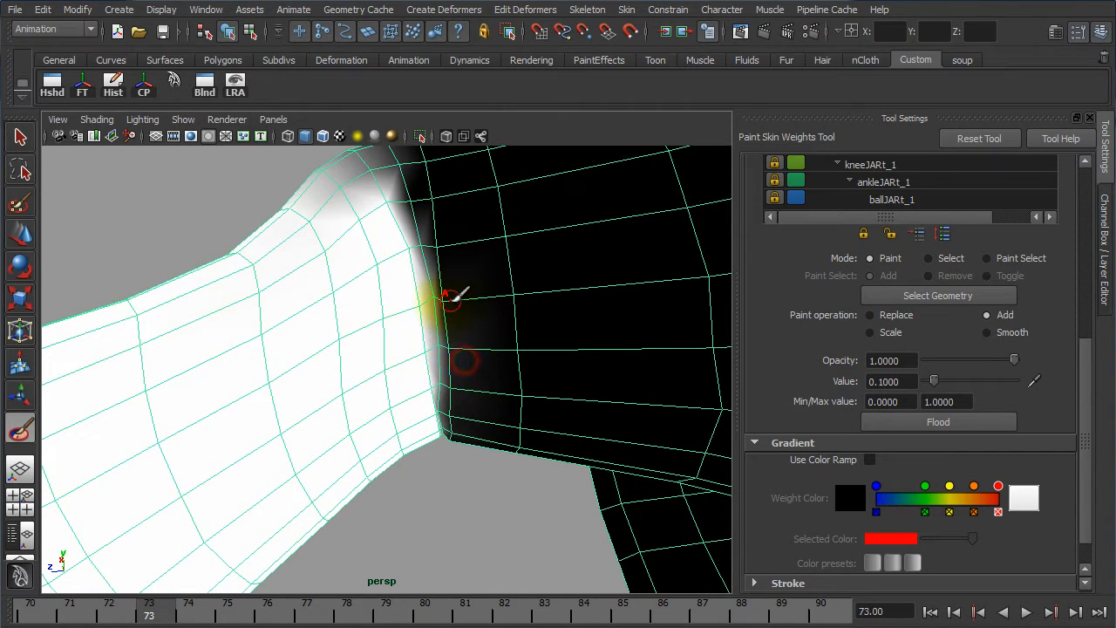
mouse_move(453, 299)
alt+mouse_down()
mouse_move(460, 362)
mouse_move(455, 341)
alt+mouse_up()
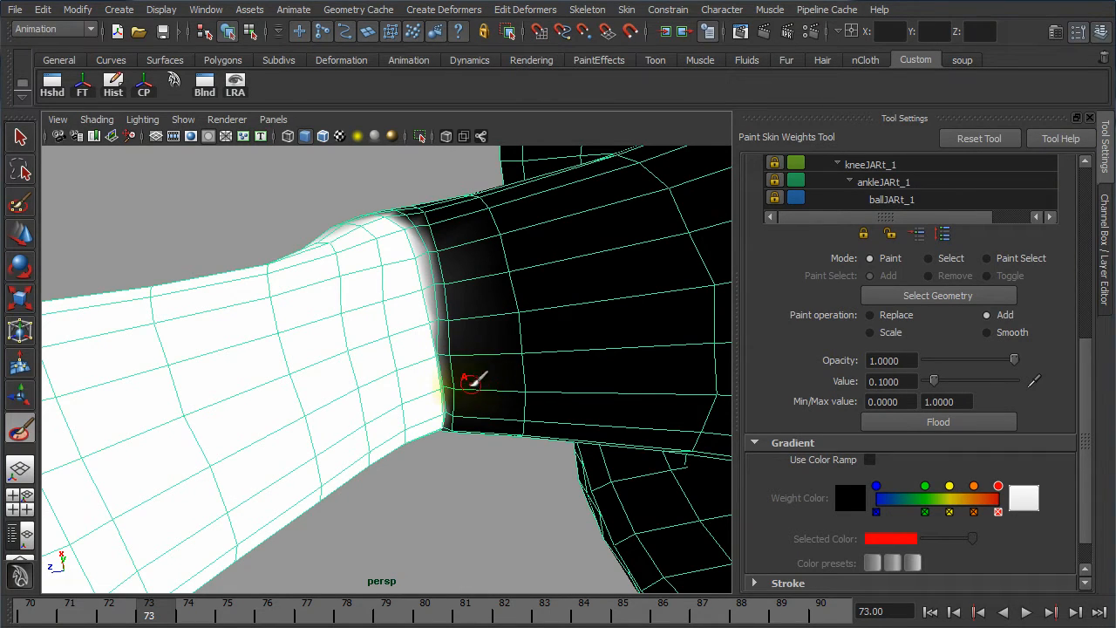
mouse_move(468, 393)
alt+mouse_down()
mouse_move(471, 349)
mouse_move(462, 374)
mouse_move(458, 332)
mouse_move(460, 351)
mouse_move(431, 341)
alt+mouse_up()
Add kneeJALf_1 weight to the crease vertices on the underside of the knee at frame 73, working from below
mouse_move(431, 341)
alt+right_down()
mouse_move(668, 398)
mouse_move(539, 406)
alt+right_up()
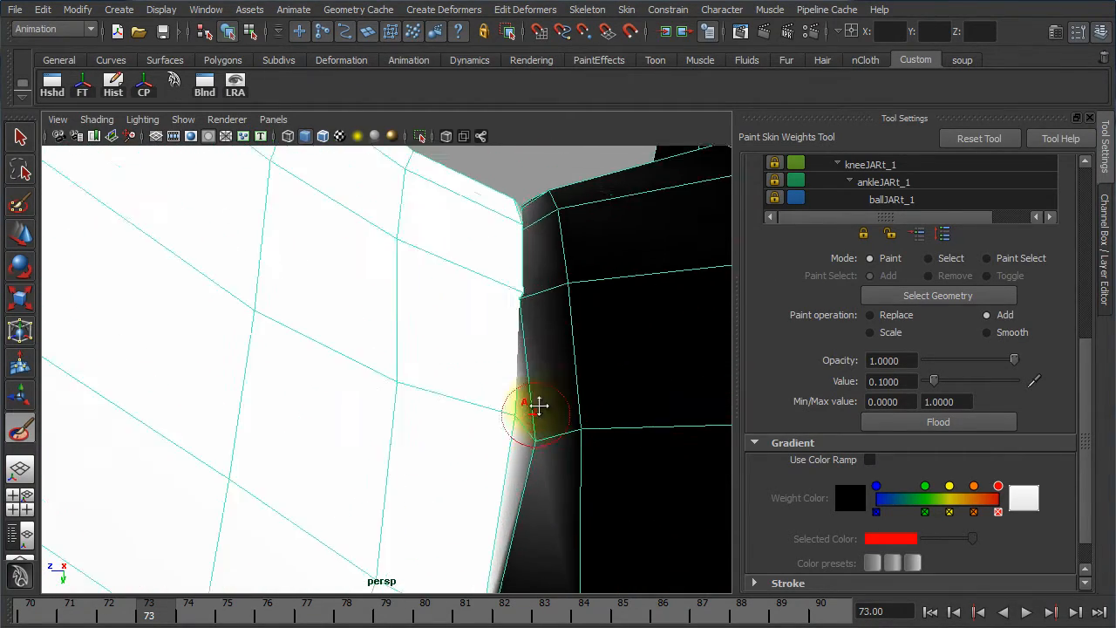
mouse_move(538, 406)
alt+mouse_down()
mouse_move(299, 474)
mouse_move(563, 488)
mouse_move(531, 466)
mouse_move(547, 466)
mouse_move(526, 369)
alt+mouse_up()
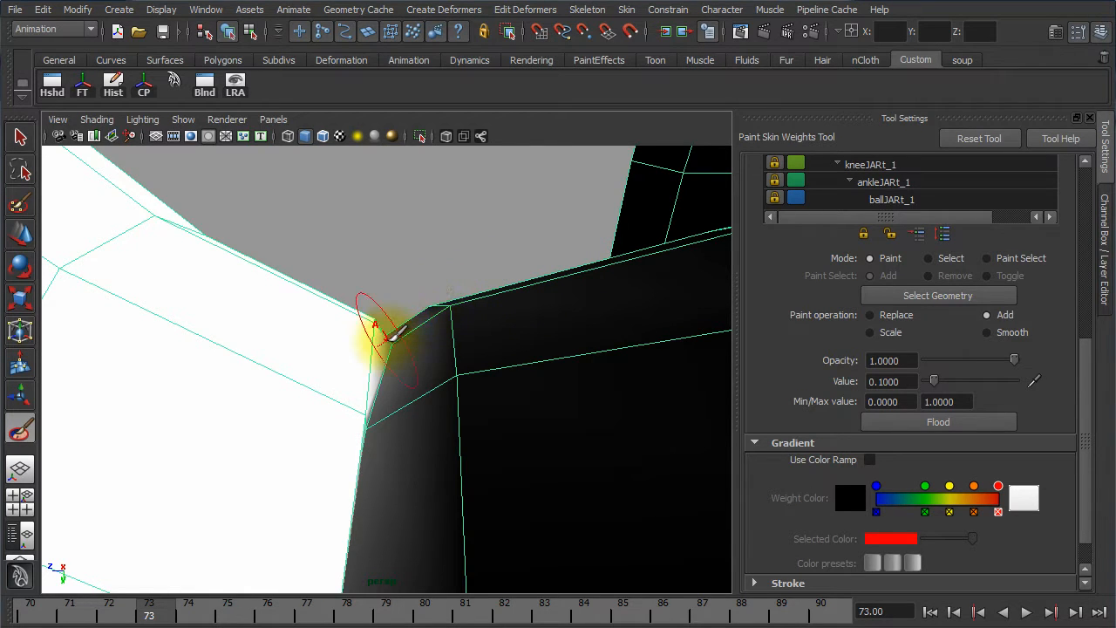
drag(369, 319, 436, 356)
mouse_move(436, 356)
alt+right_down()
mouse_move(298, 336)
mouse_move(307, 323)
alt+right_up()
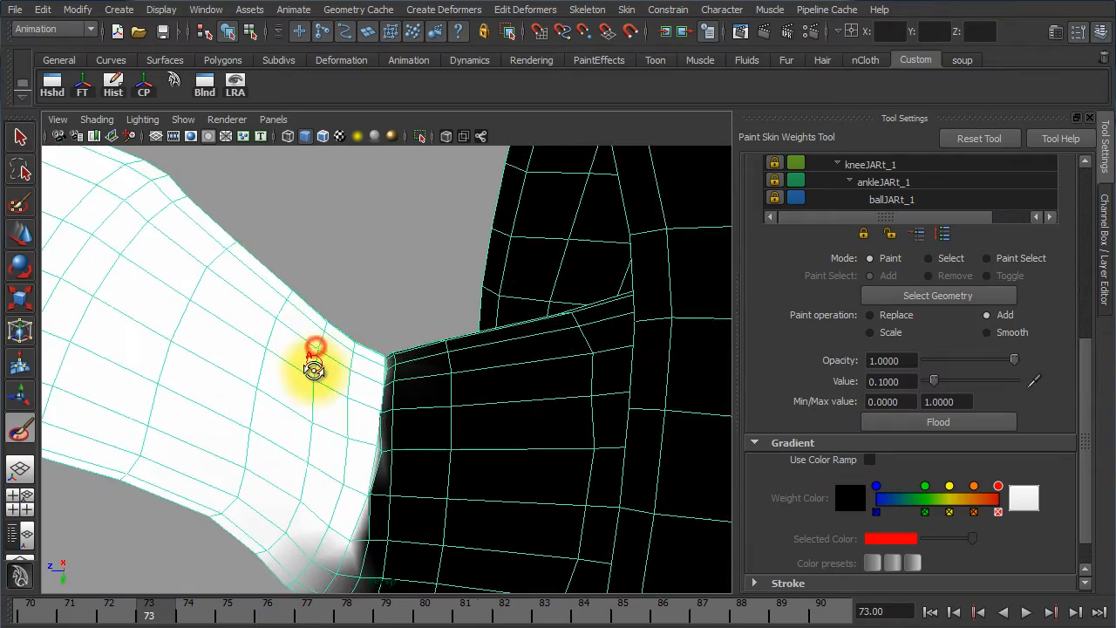
alt+drag(317, 362, 523, 387)
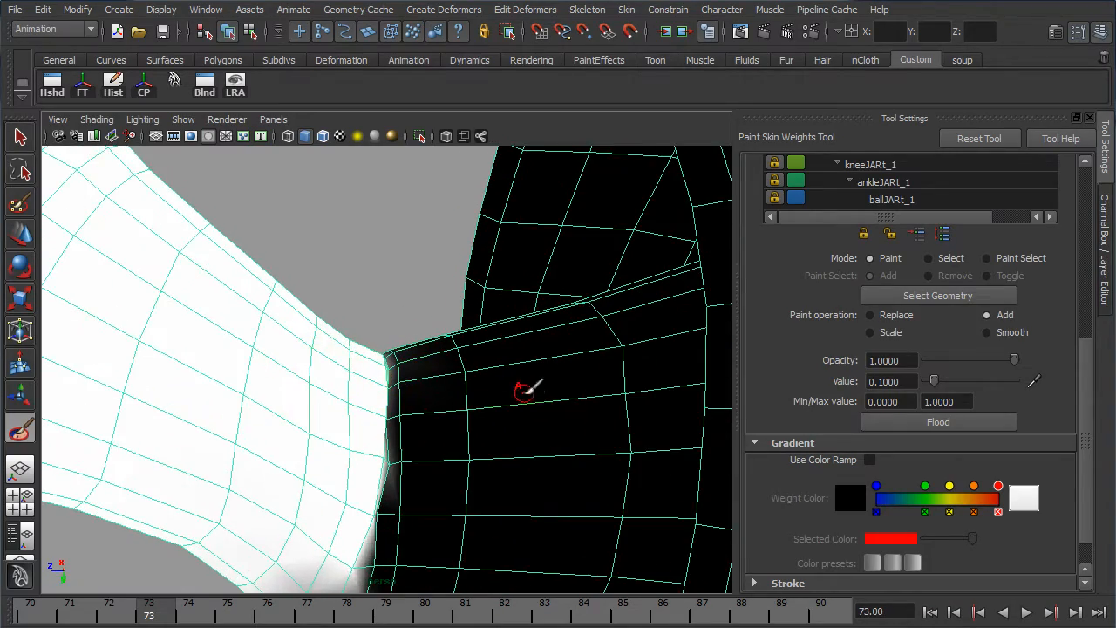
mouse_move(524, 387)
alt+right_down()
mouse_move(441, 378)
mouse_move(506, 369)
mouse_move(698, 378)
mouse_move(662, 370)
alt+right_up()
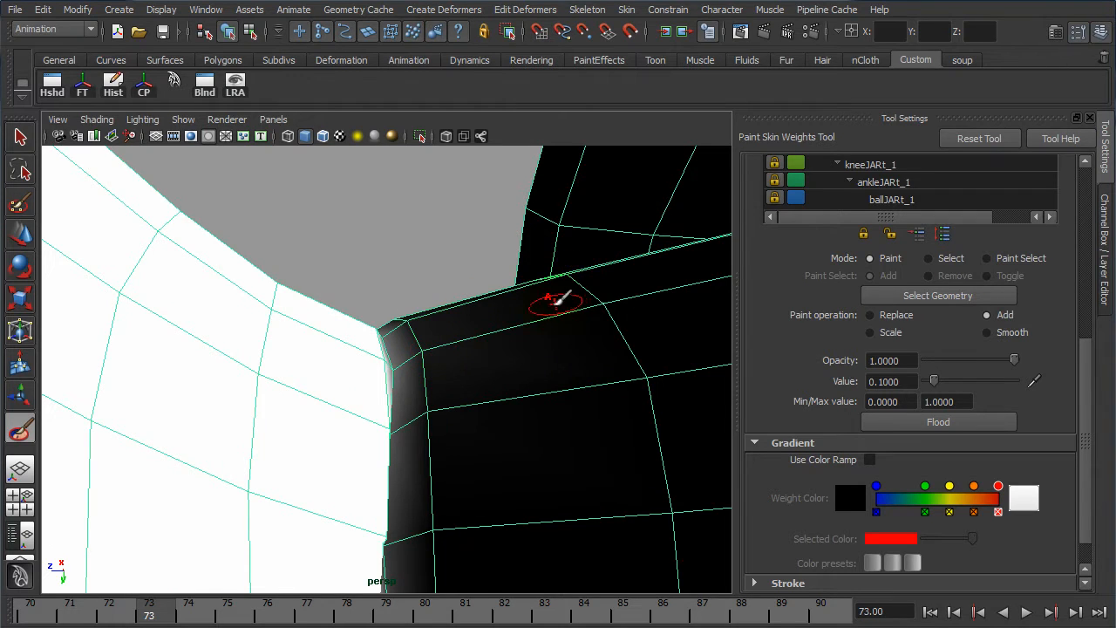
mouse_move(558, 300)
alt+mouse_down()
mouse_move(491, 307)
mouse_move(475, 333)
alt+mouse_up()
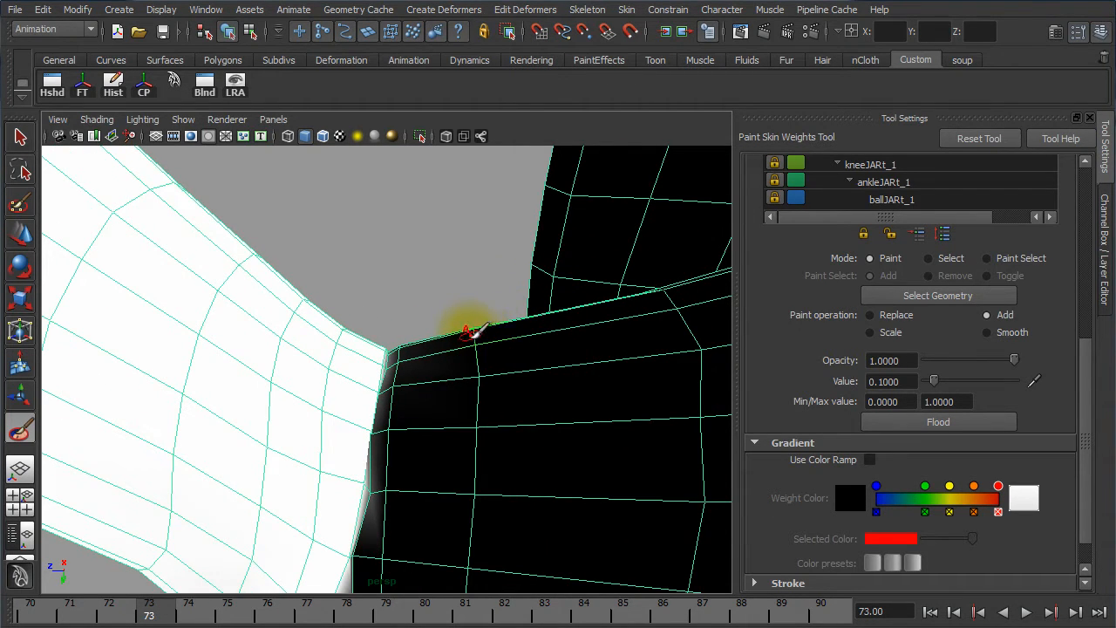
Play back the leg bend from a side view to examine how the mesh behind the knee folds
mouse_move(424, 392)
mouse_down()
mouse_move(399, 386)
mouse_move(374, 331)
mouse_move(387, 503)
mouse_move(334, 410)
mouse_move(343, 387)
mouse_move(300, 429)
mouse_up()
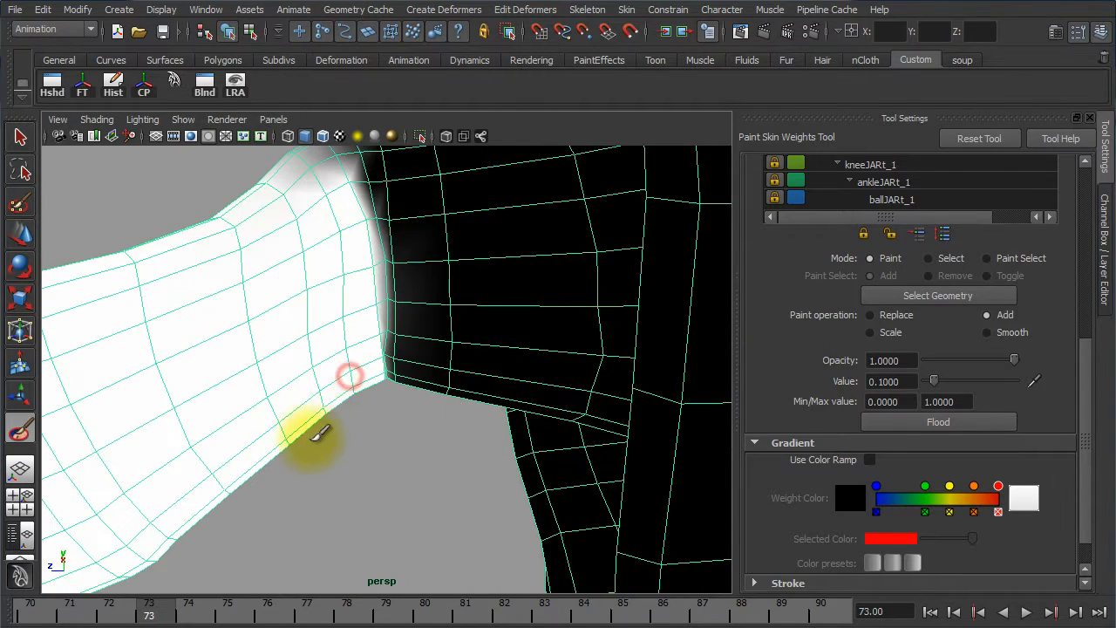
key(alt+v)
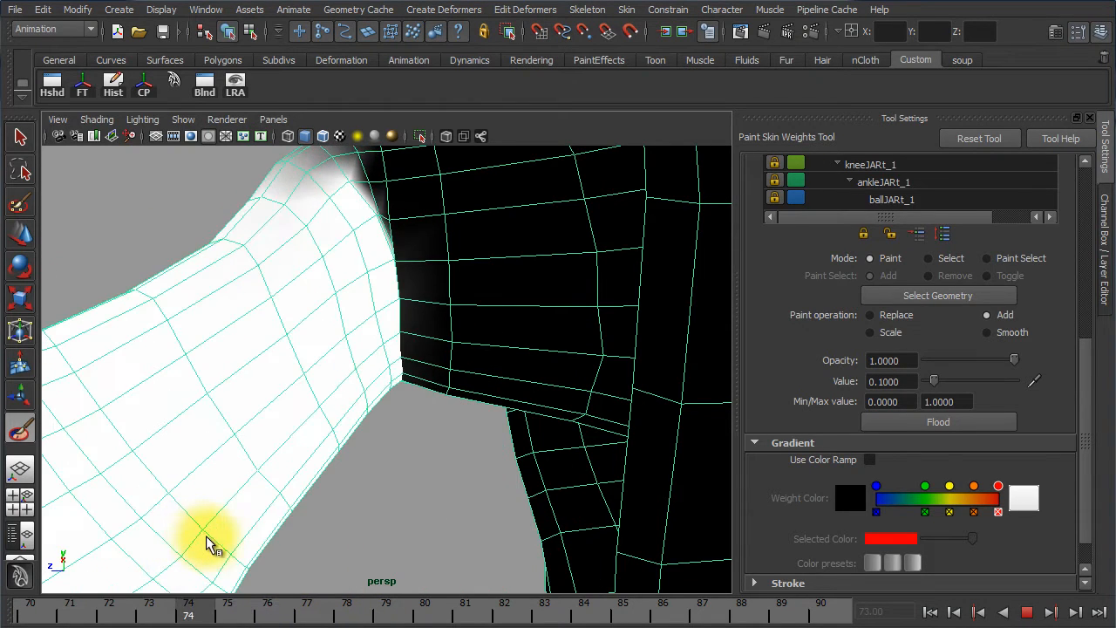
key(alt+v)
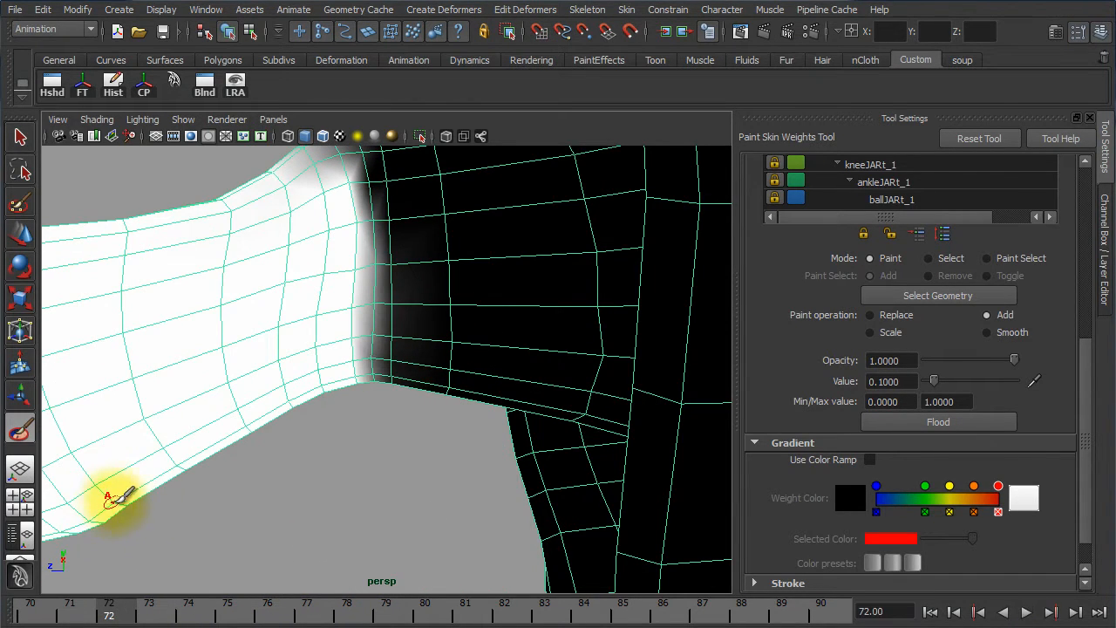
Choose legJALf_1 as the influence to paint and set the brush value to 0.2
drag(1088, 359, 1097, 244)
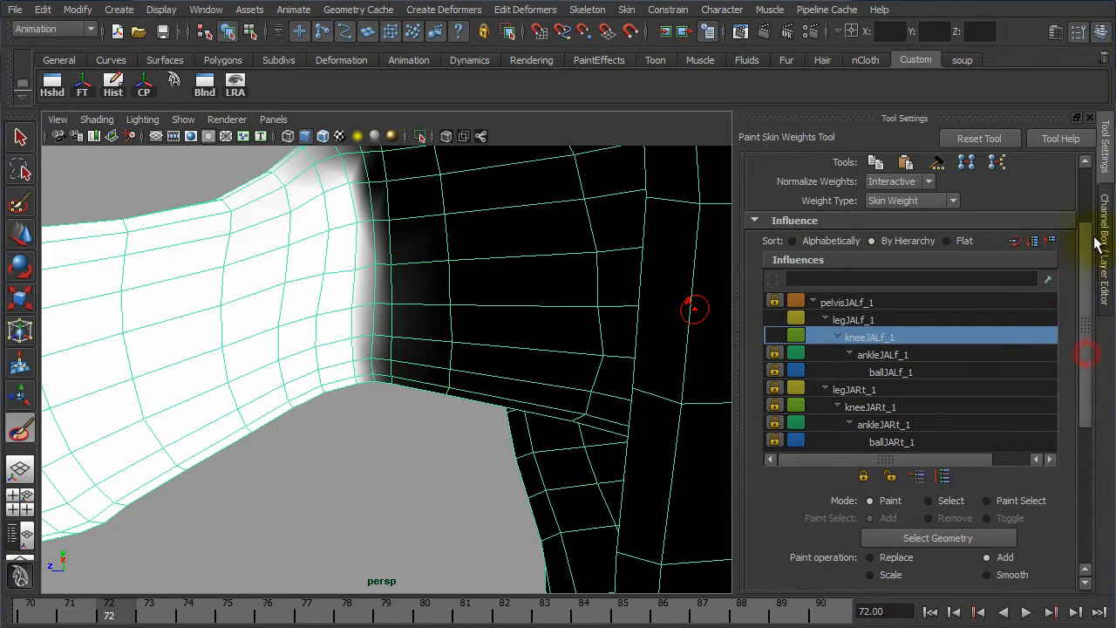
click(859, 320)
mouse_move(561, 294)
alt+mouse_down()
mouse_move(515, 294)
mouse_move(481, 249)
mouse_move(554, 287)
alt+mouse_up()
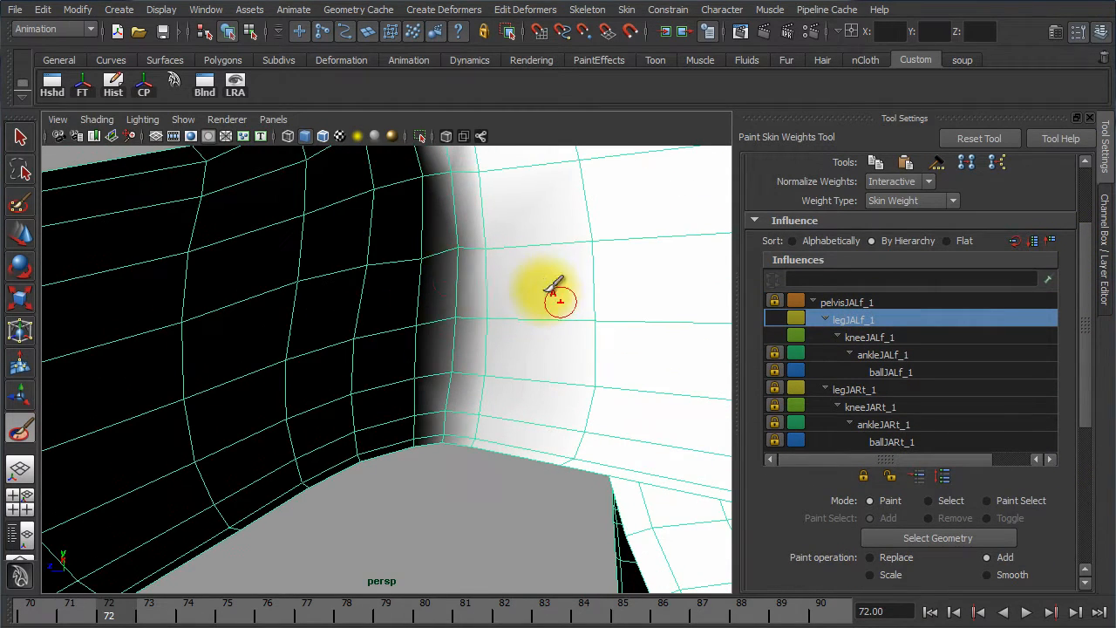
mouse_move(419, 250)
alt+mouse_down()
mouse_move(418, 262)
mouse_move(432, 225)
alt+mouse_up()
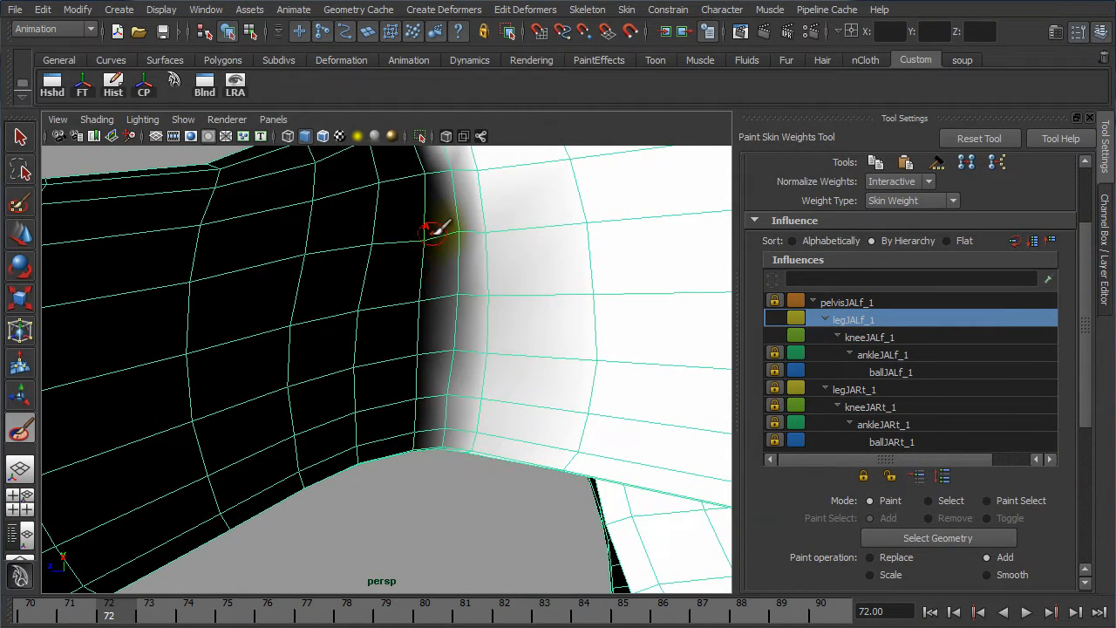
drag(1089, 319, 1089, 438)
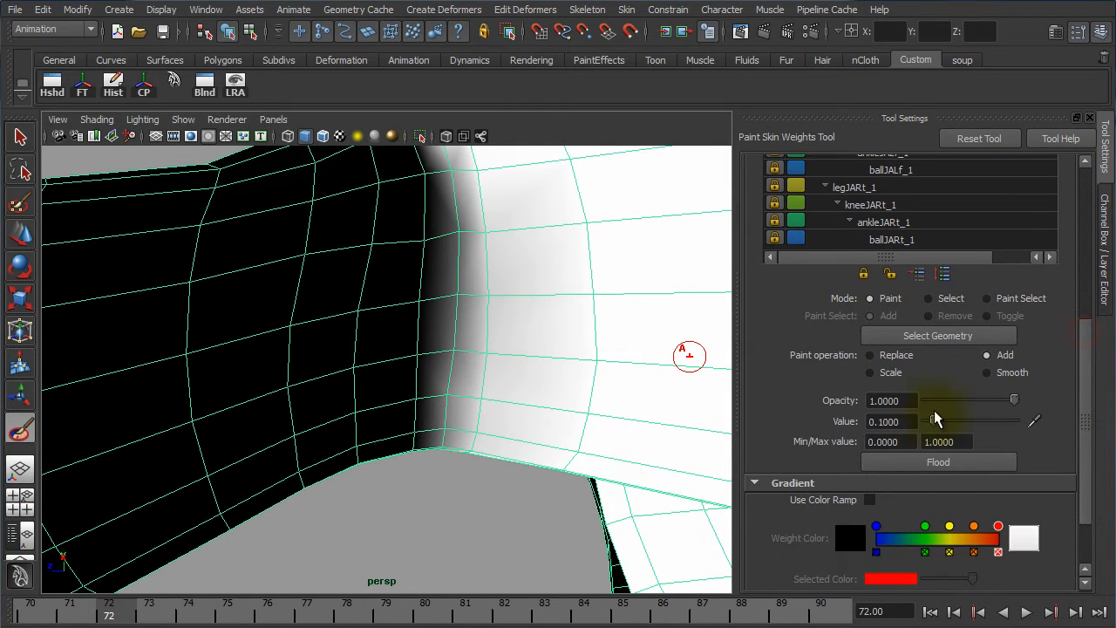
text(.2)
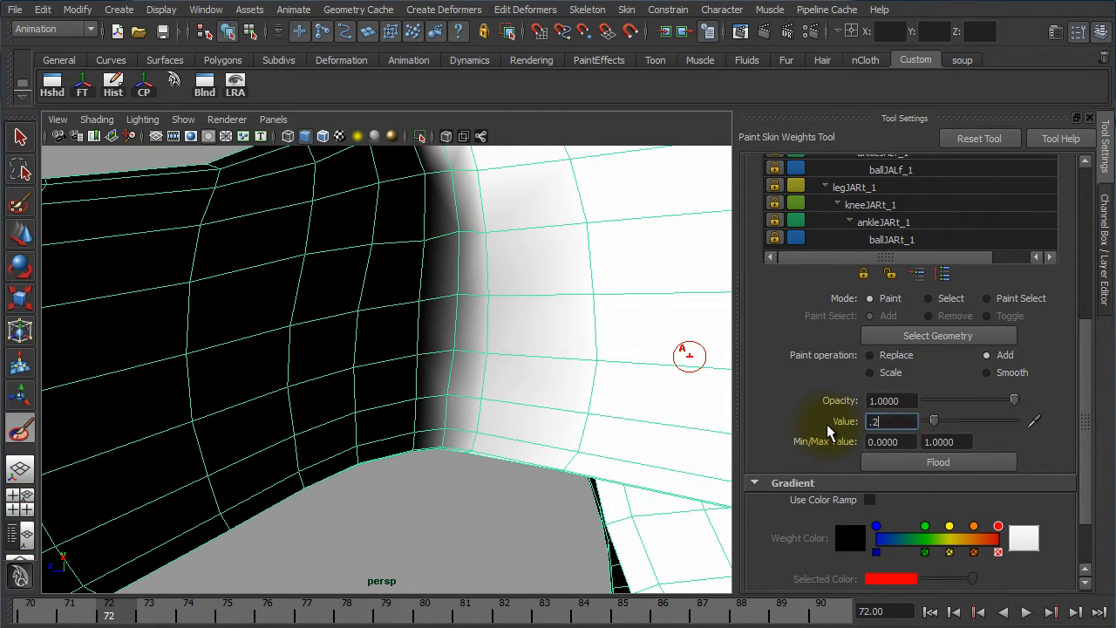
key(Return)
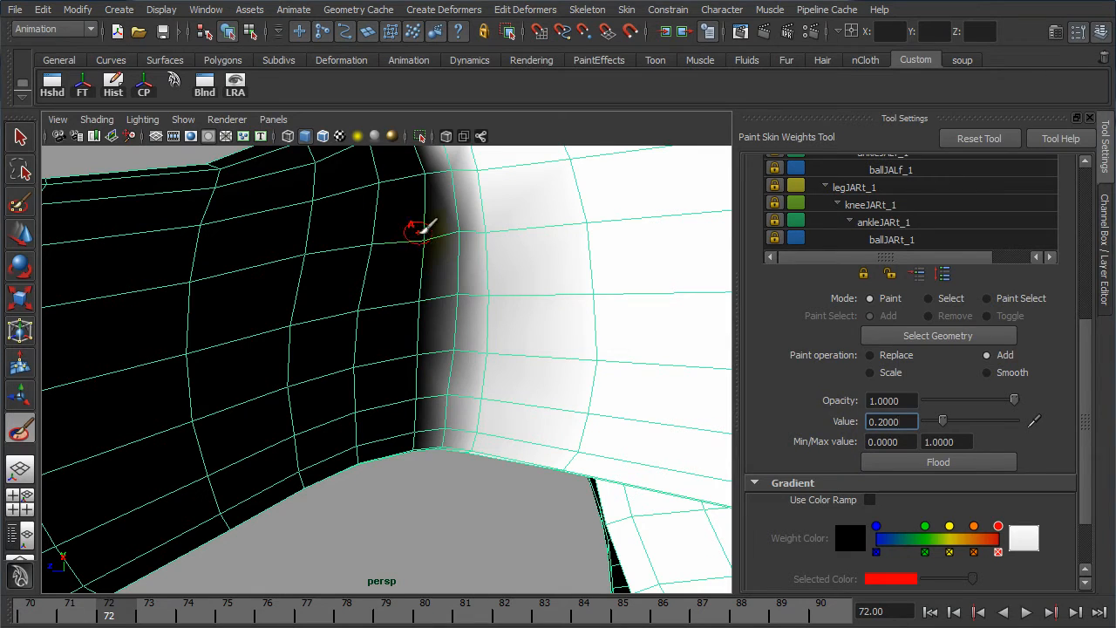
At frame 72, add legJALf_1 weight down the first shin-side edge loop behind the knee
mouse_move(420, 234)
mouse_down()
mouse_move(436, 316)
mouse_move(421, 391)
mouse_move(428, 426)
mouse_move(423, 287)
mouse_move(419, 348)
mouse_up()
drag(420, 390, 419, 529)
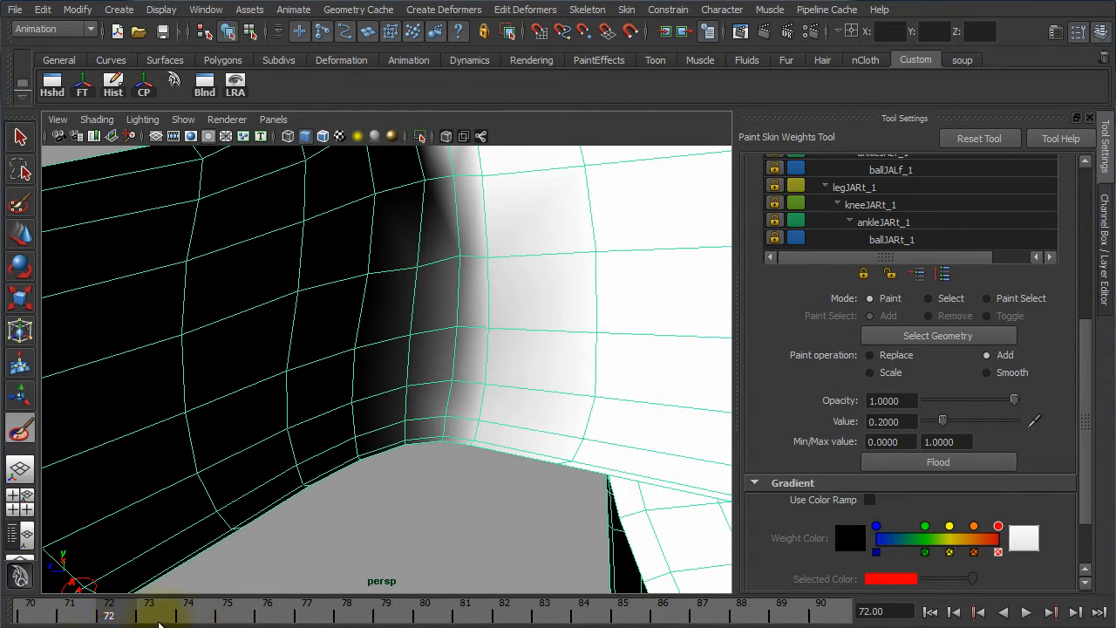
At frame 73, add legJALf_1 weight down the crease edge loop behind the knee with the 0.2 brush
mouse_move(160, 625)
mouse_down()
mouse_move(154, 609)
mouse_move(186, 611)
mouse_move(153, 613)
mouse_up()
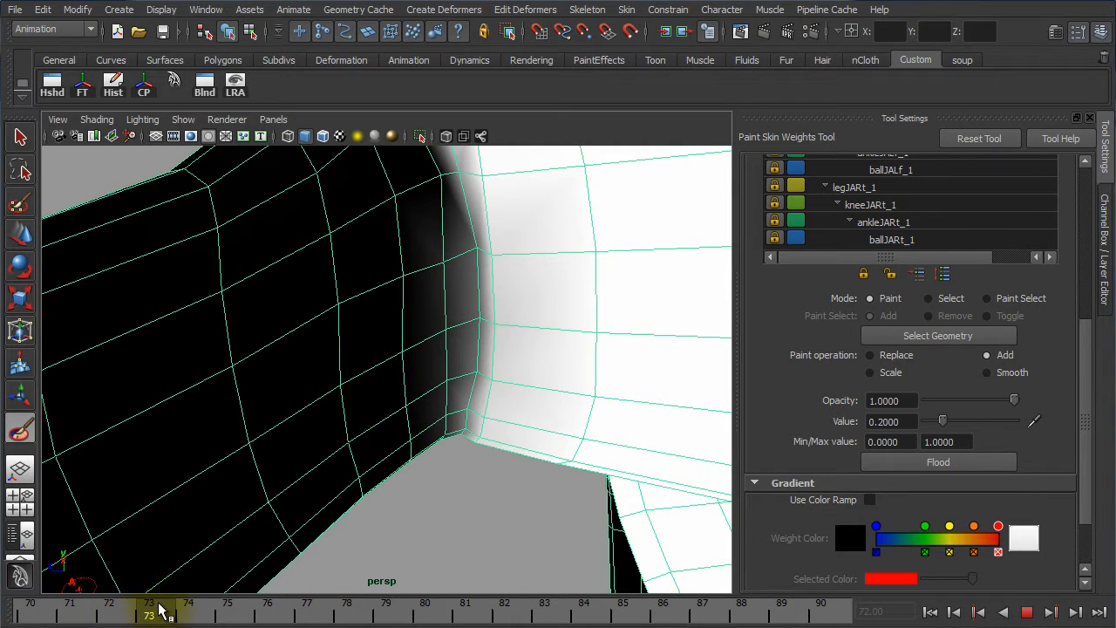
mouse_move(314, 463)
alt+mouse_down()
mouse_move(289, 523)
mouse_move(299, 441)
mouse_move(294, 448)
mouse_move(331, 456)
mouse_move(335, 469)
alt+mouse_up()
click(347, 321)
click(349, 319)
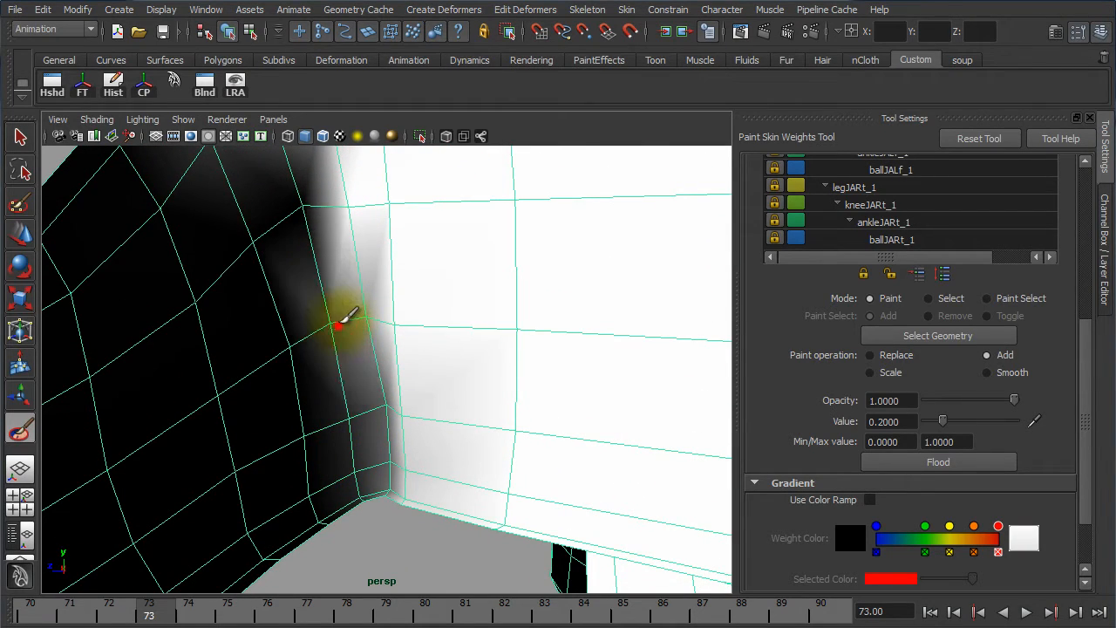
mouse_move(362, 399)
alt+mouse_down()
mouse_move(342, 352)
mouse_move(366, 382)
alt+mouse_up()
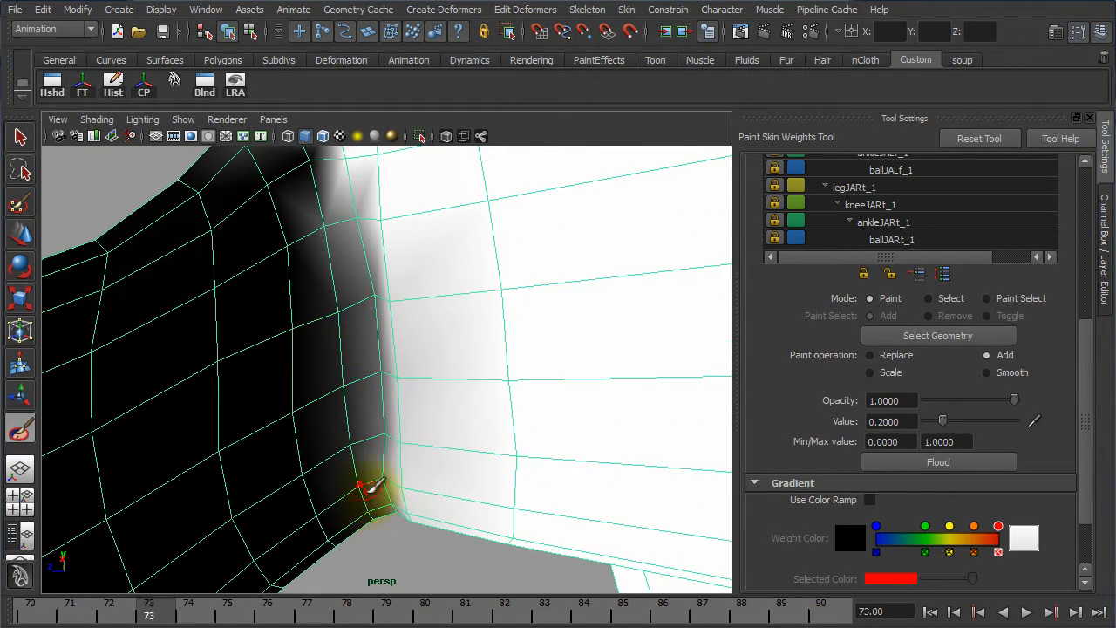
mouse_move(371, 485)
alt+mouse_down()
mouse_move(364, 391)
mouse_move(374, 506)
alt+mouse_up()
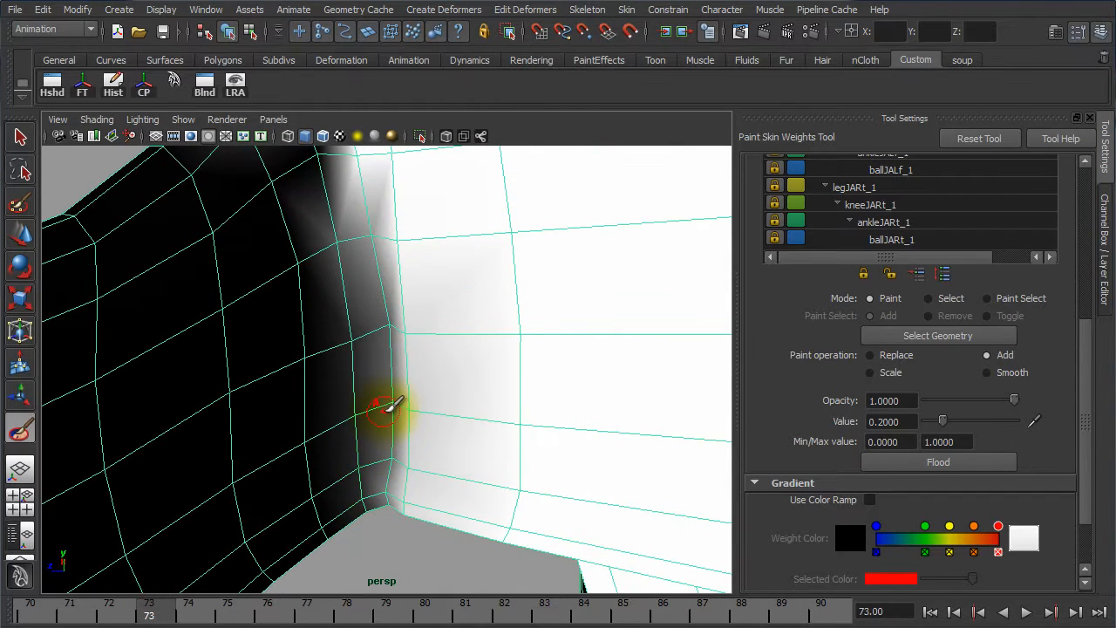
mouse_move(382, 410)
mouse_down()
mouse_move(386, 399)
mouse_move(356, 500)
mouse_up()
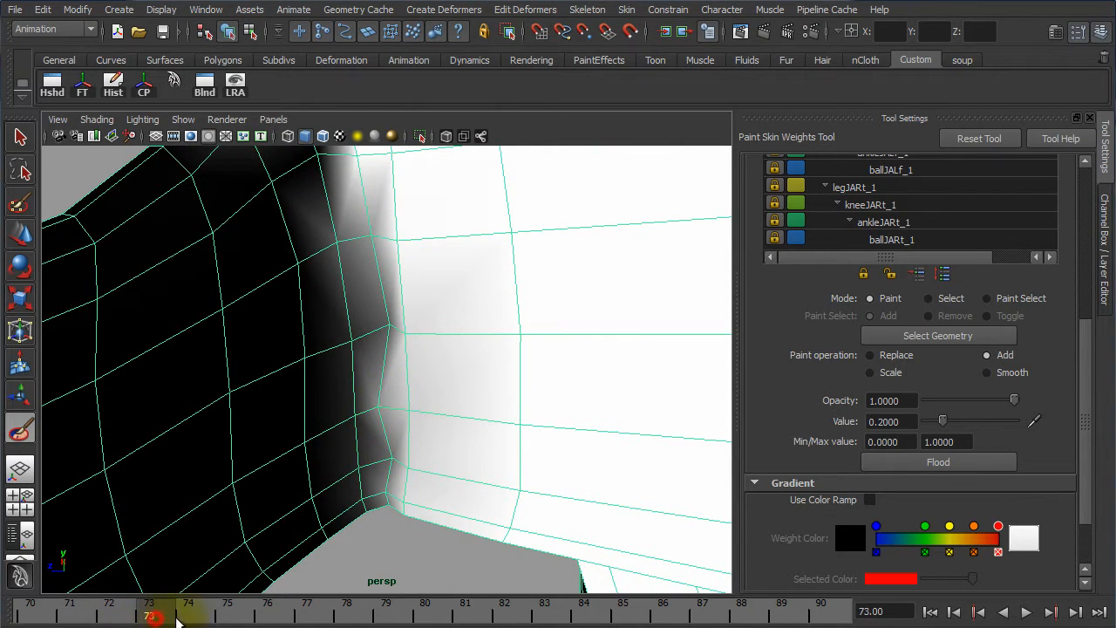
Move to frame 74 and set the brush value to 0.1
mouse_move(175, 615)
mouse_down()
mouse_move(187, 616)
mouse_move(150, 616)
mouse_move(186, 615)
mouse_up()
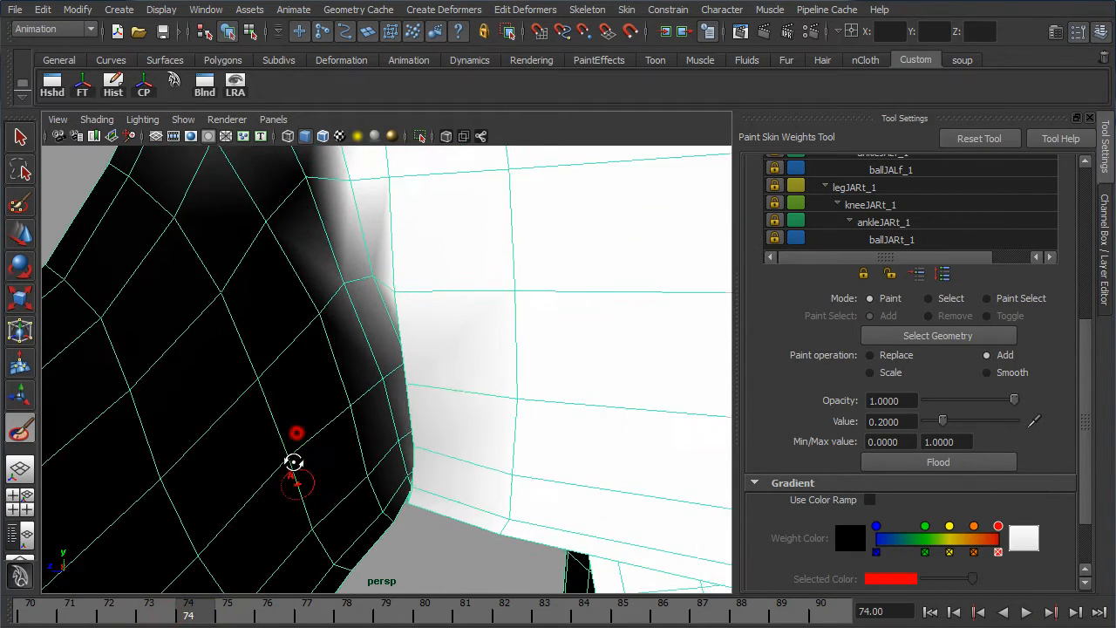
drag(352, 422, 377, 399)
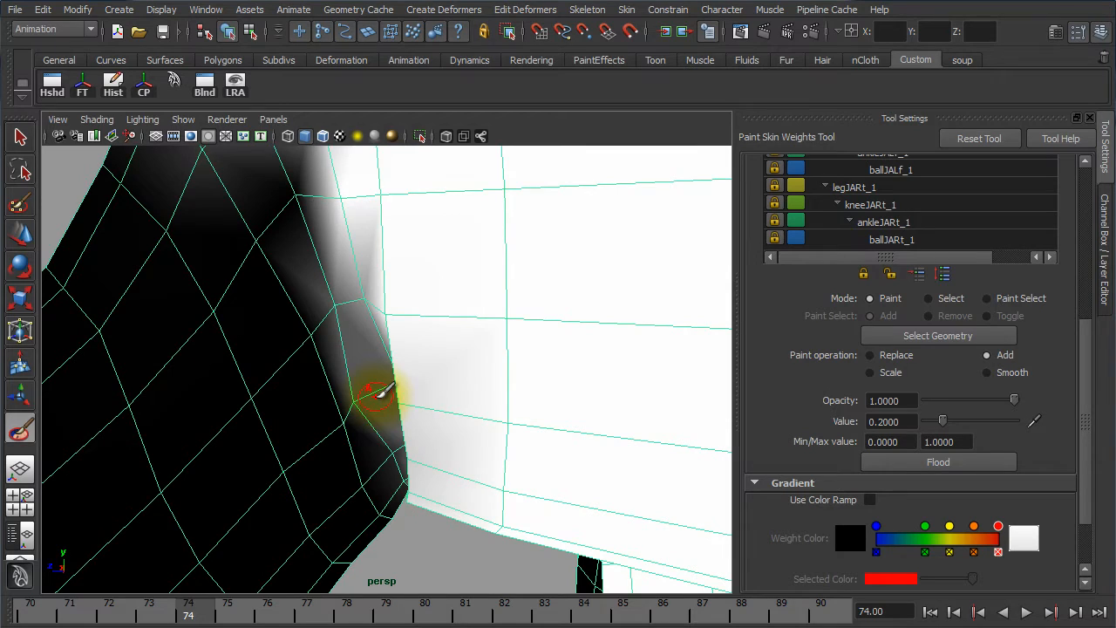
drag(1087, 353, 1047, 488)
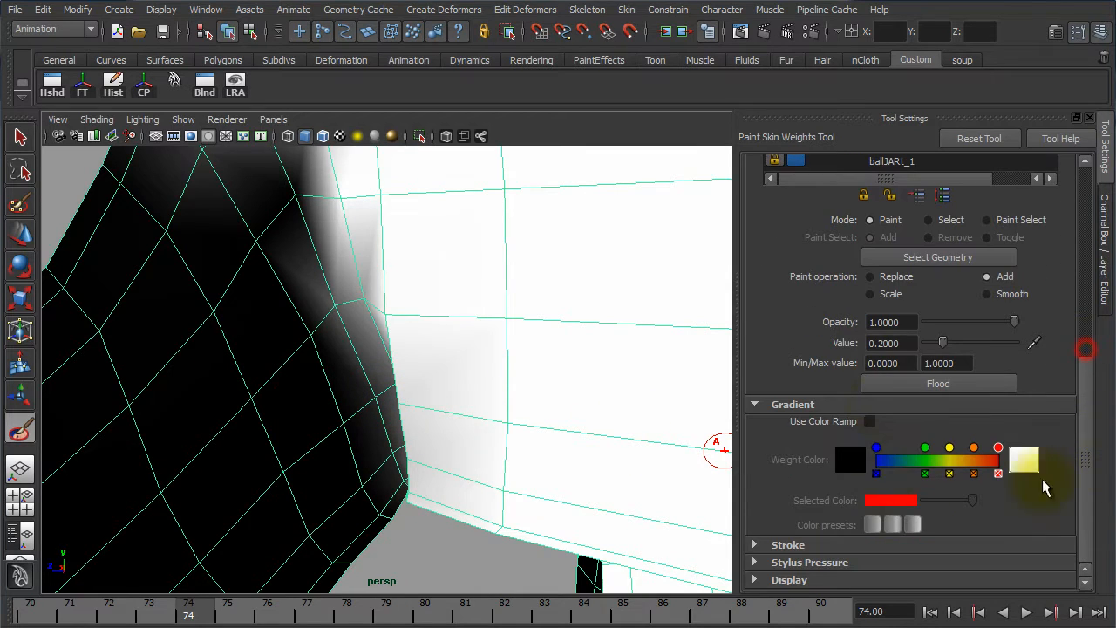
drag(891, 346, 828, 342)
text(.1)
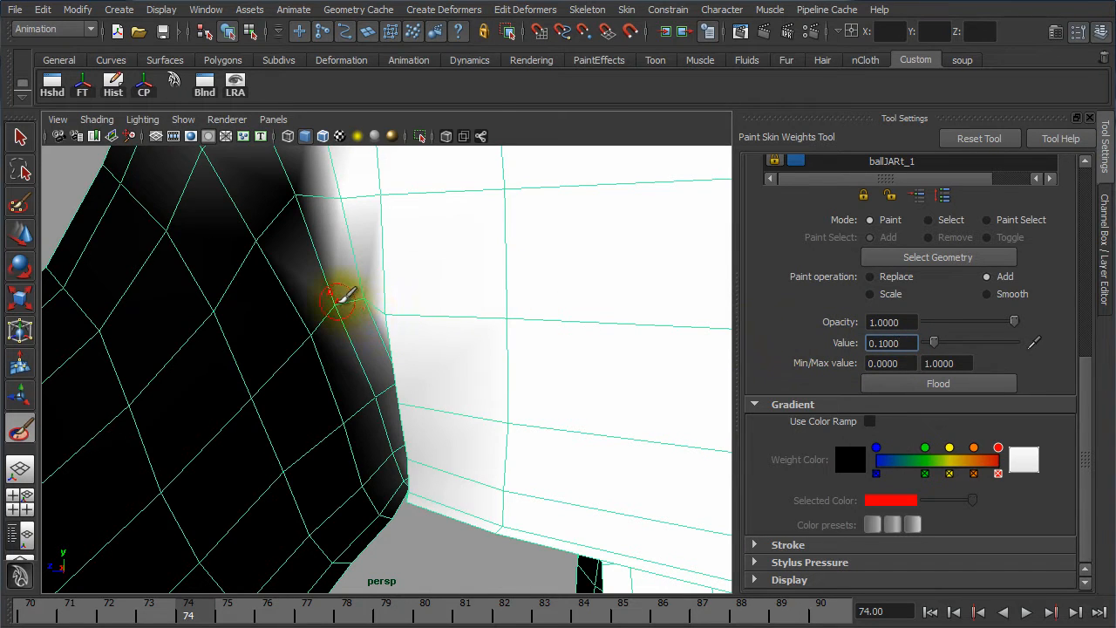
Add legJALf_1 weight down the shin-side edge loop behind the knee at frame 74
drag(344, 294, 375, 373)
click(378, 398)
alt+drag(376, 417, 367, 380)
alt+drag(383, 423, 389, 371)
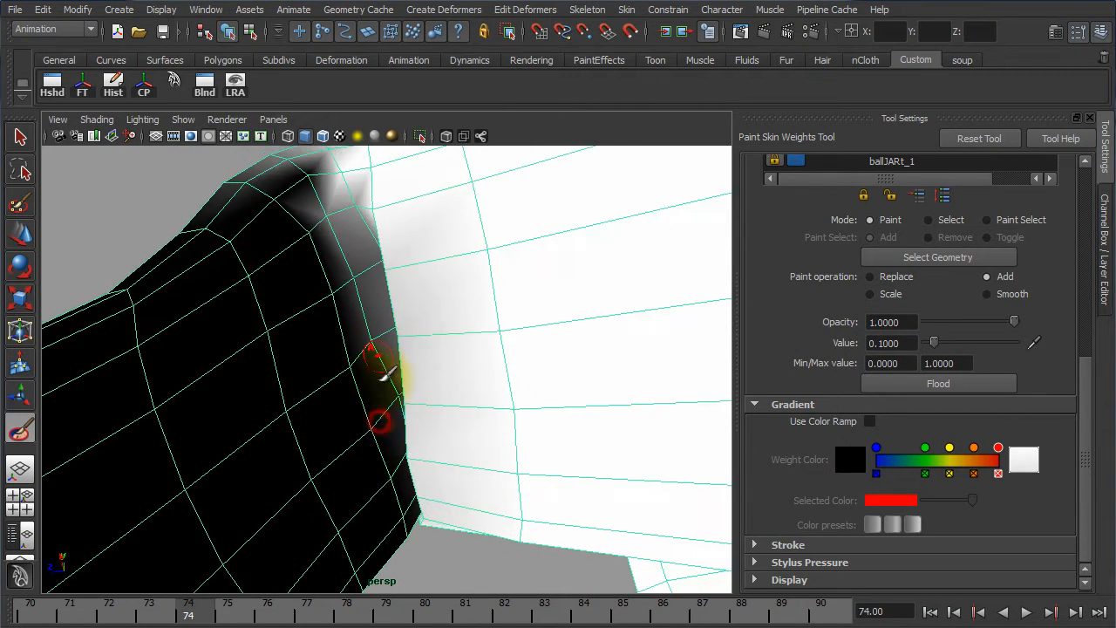
alt+drag(394, 422, 375, 397)
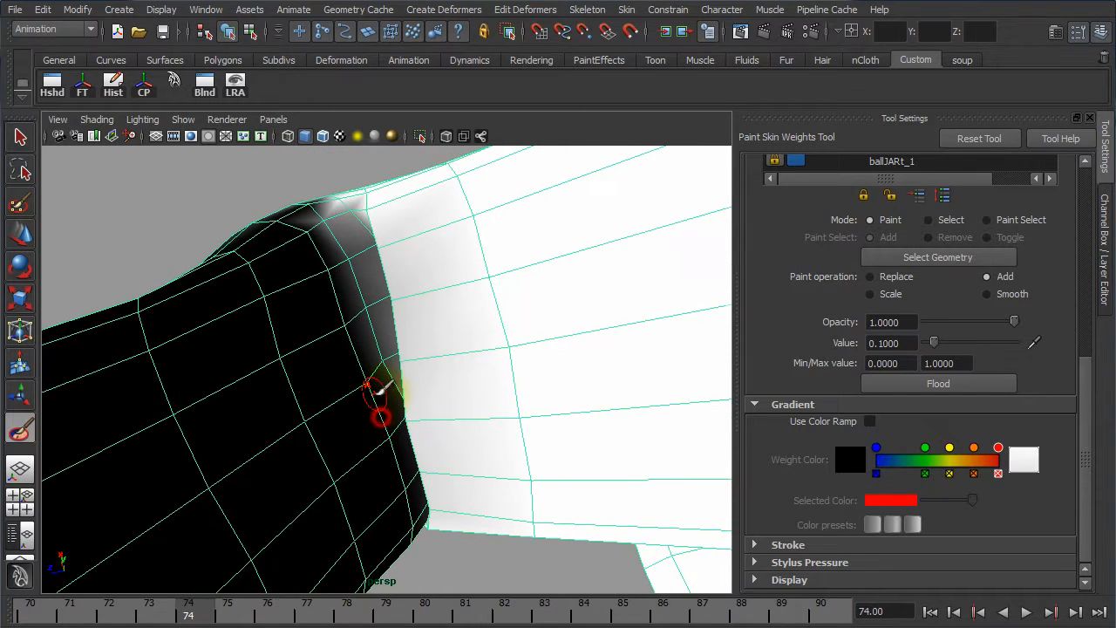
Return to frame 73 and add legJALf_1 weight to the lower crease vertices behind the knee
drag(190, 617, 150, 617)
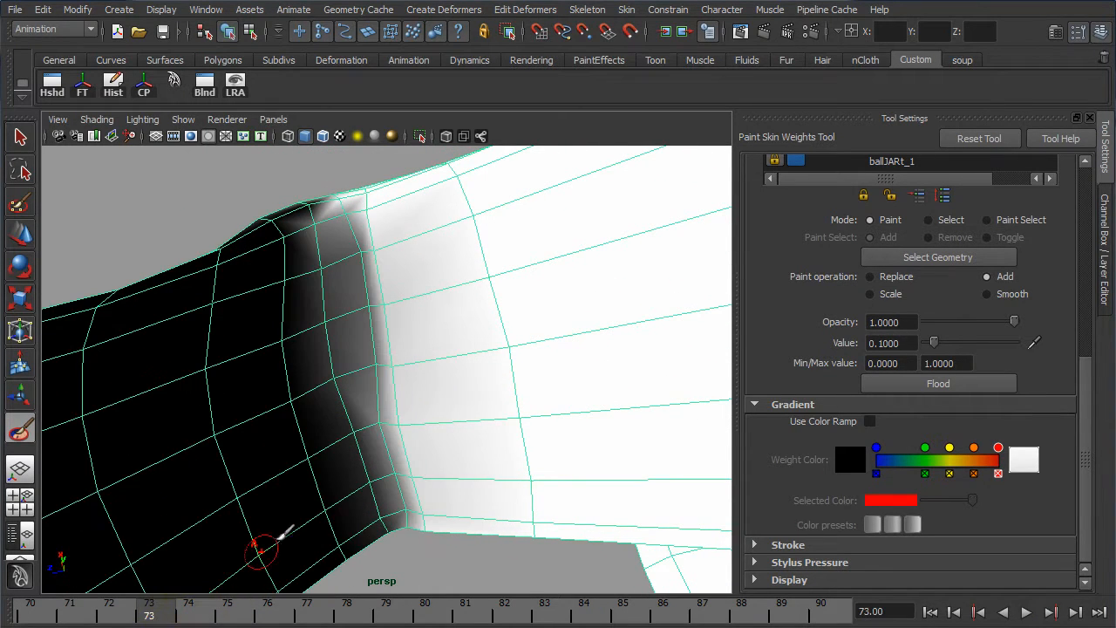
drag(367, 425, 366, 429)
mouse_move(367, 471)
mouse_down()
mouse_move(386, 511)
mouse_move(312, 456)
mouse_up()
click(382, 469)
mouse_move(382, 469)
alt+mouse_down()
mouse_move(374, 498)
mouse_move(392, 456)
mouse_move(406, 458)
mouse_move(392, 473)
mouse_move(394, 463)
mouse_move(387, 491)
mouse_move(406, 479)
mouse_move(392, 476)
mouse_move(390, 510)
alt+mouse_up()
click(406, 471)
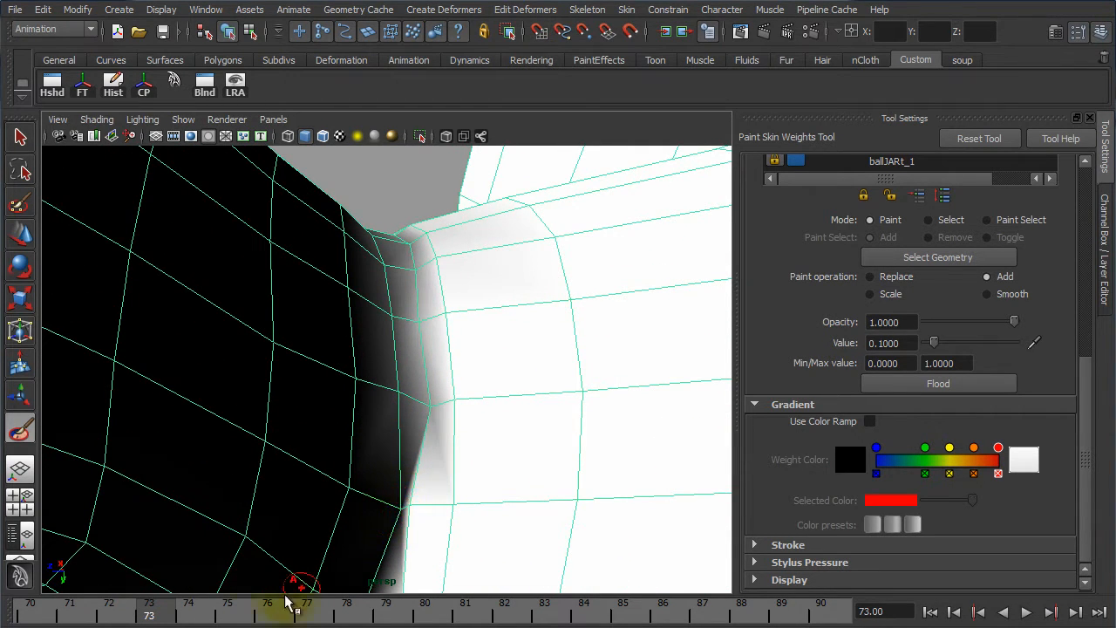
At frame 72, add legJALf_1 weight to the uneven shin-side vertices of the crease, working from below
drag(160, 621, 109, 615)
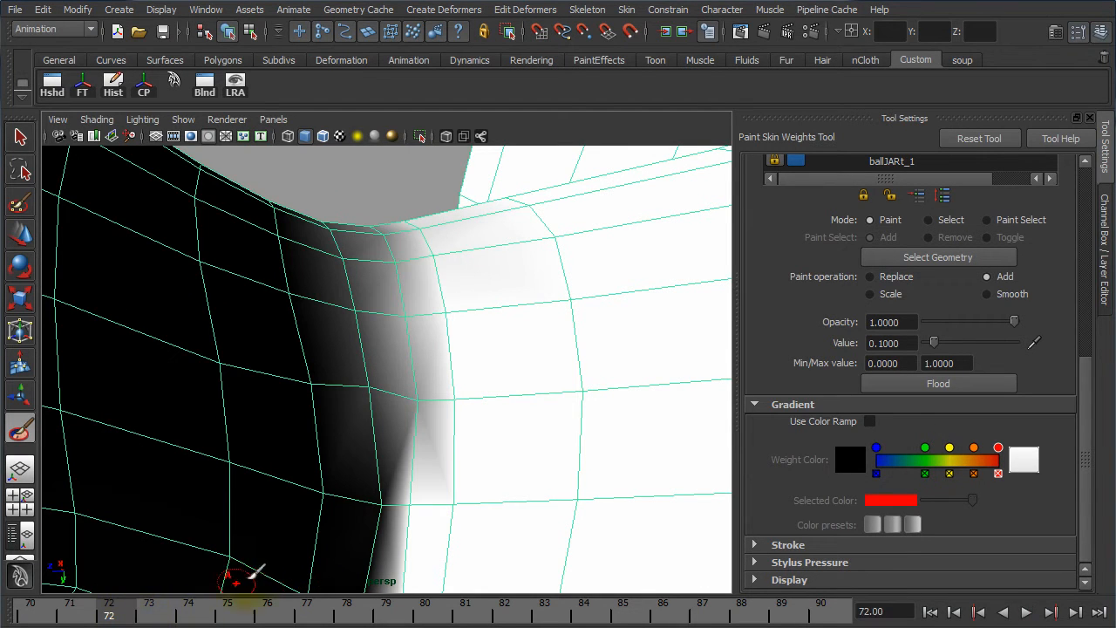
mouse_move(377, 495)
mouse_down()
mouse_move(382, 526)
mouse_move(377, 497)
mouse_up()
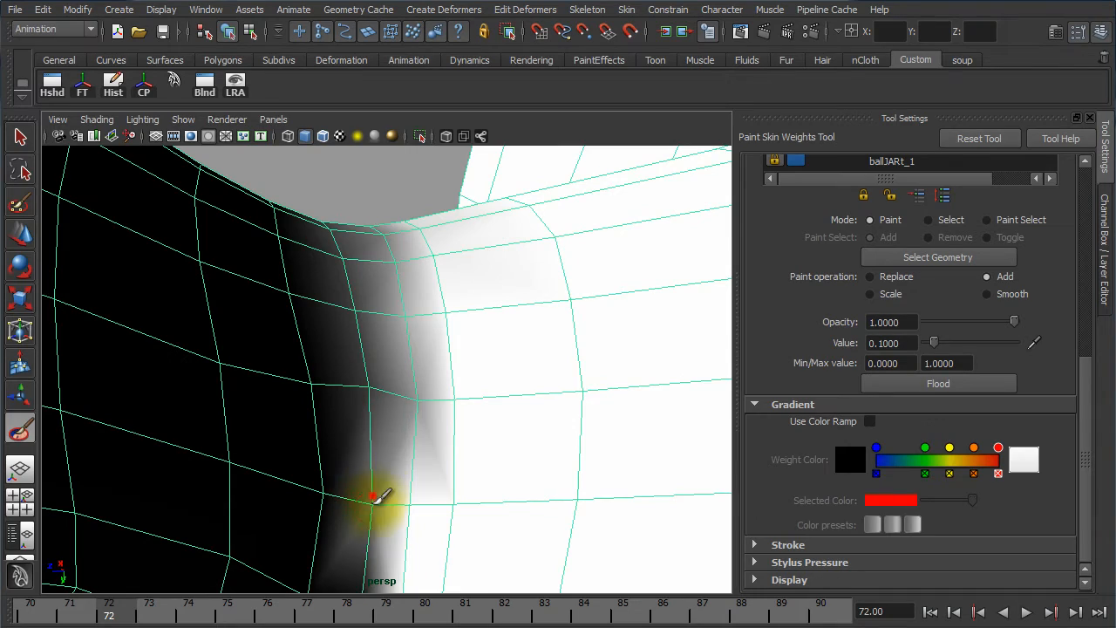
alt+drag(371, 428, 162, 576)
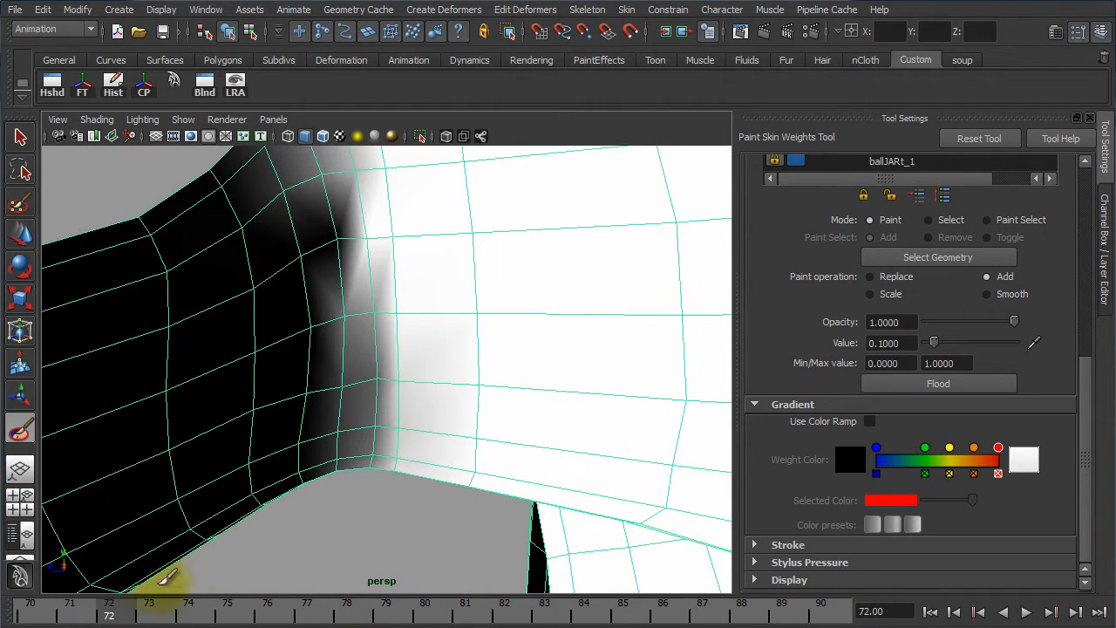
Choose kneeJALf_1 as the influence to paint, with the leg posed at frame 73
mouse_move(119, 615)
mouse_down()
mouse_move(305, 613)
mouse_move(149, 593)
mouse_move(185, 586)
mouse_move(168, 582)
mouse_move(184, 593)
mouse_move(175, 590)
mouse_up()
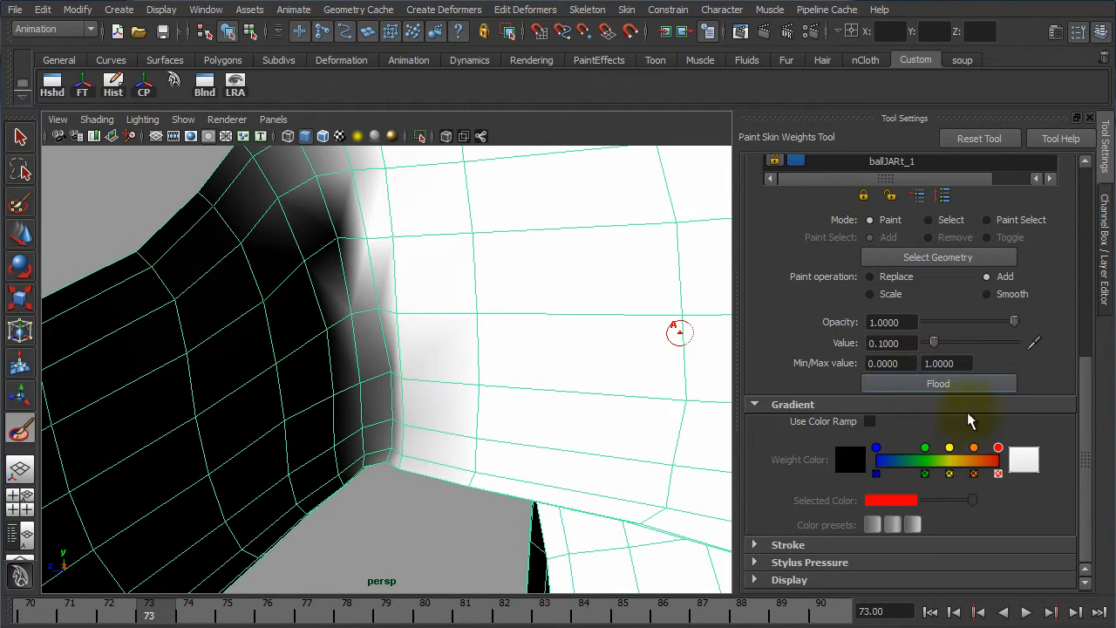
drag(1086, 384, 1084, 274)
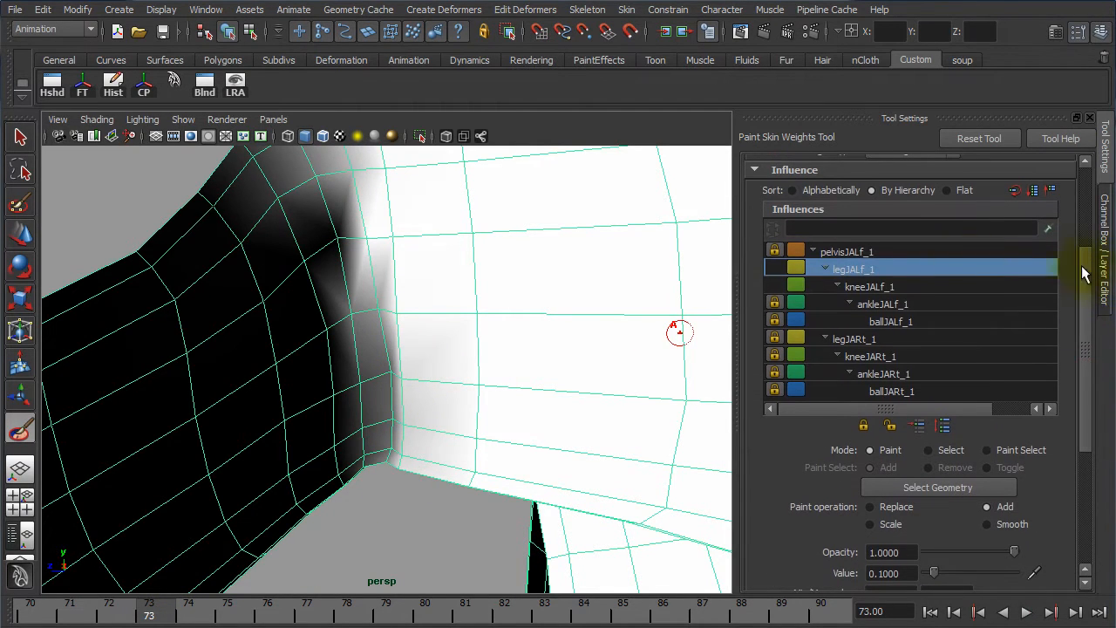
click(858, 285)
drag(164, 618, 182, 589)
alt+right_drag(380, 423, 435, 357)
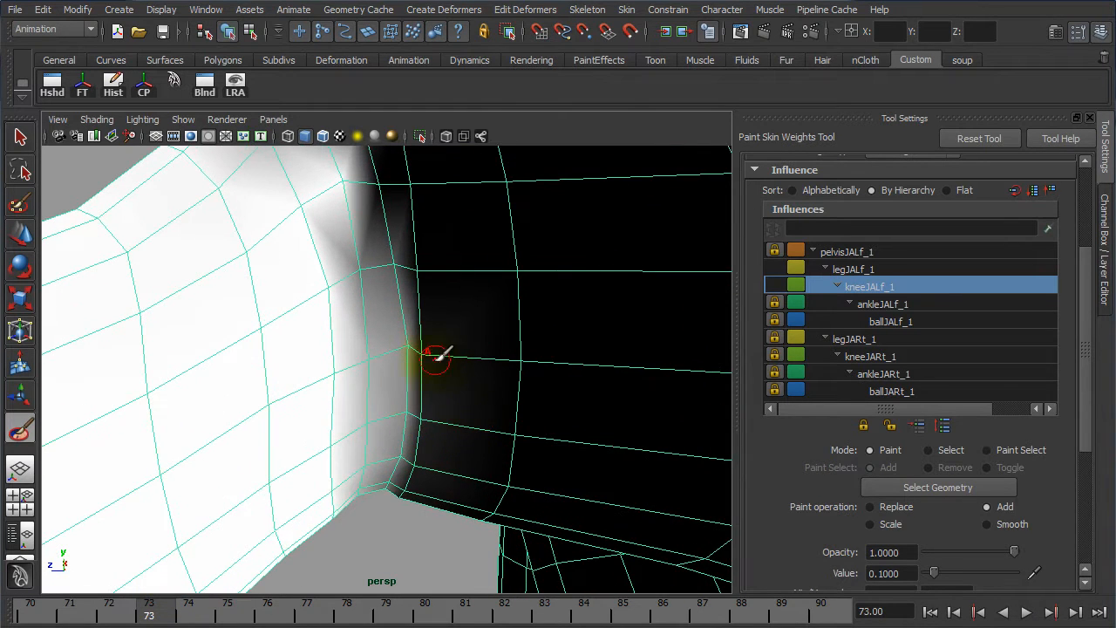
Add kneeJALf_1 weight along the thigh-side edge loop of the crease and around the underside of the knee
drag(428, 352, 418, 406)
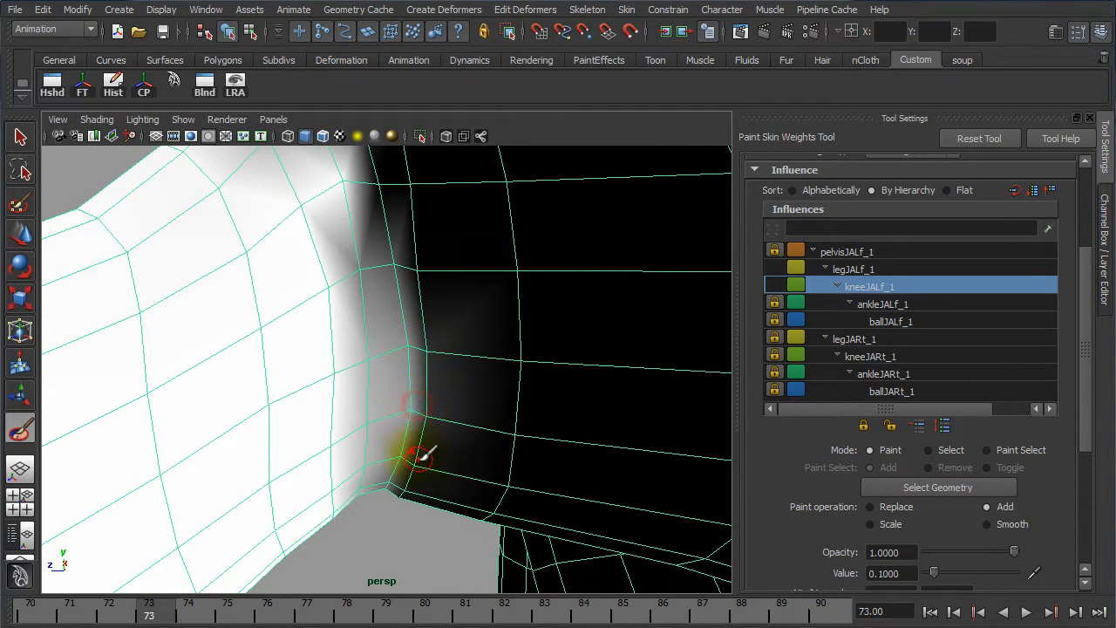
mouse_move(421, 452)
mouse_down()
mouse_move(419, 413)
mouse_move(428, 417)
mouse_up()
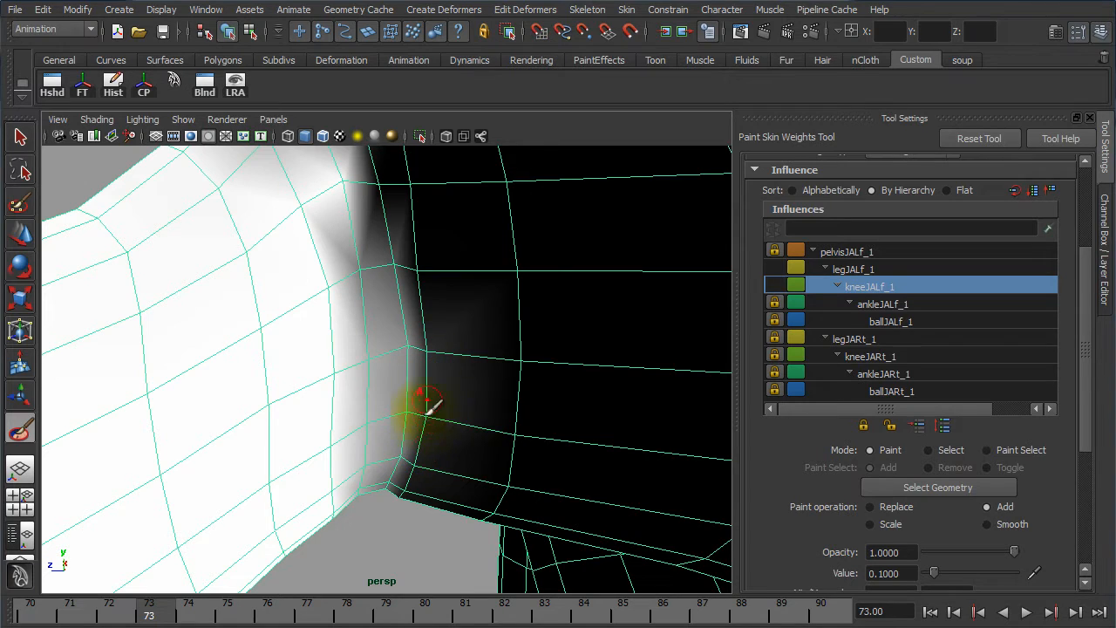
mouse_move(421, 462)
mouse_down()
mouse_move(417, 481)
mouse_move(444, 393)
mouse_up()
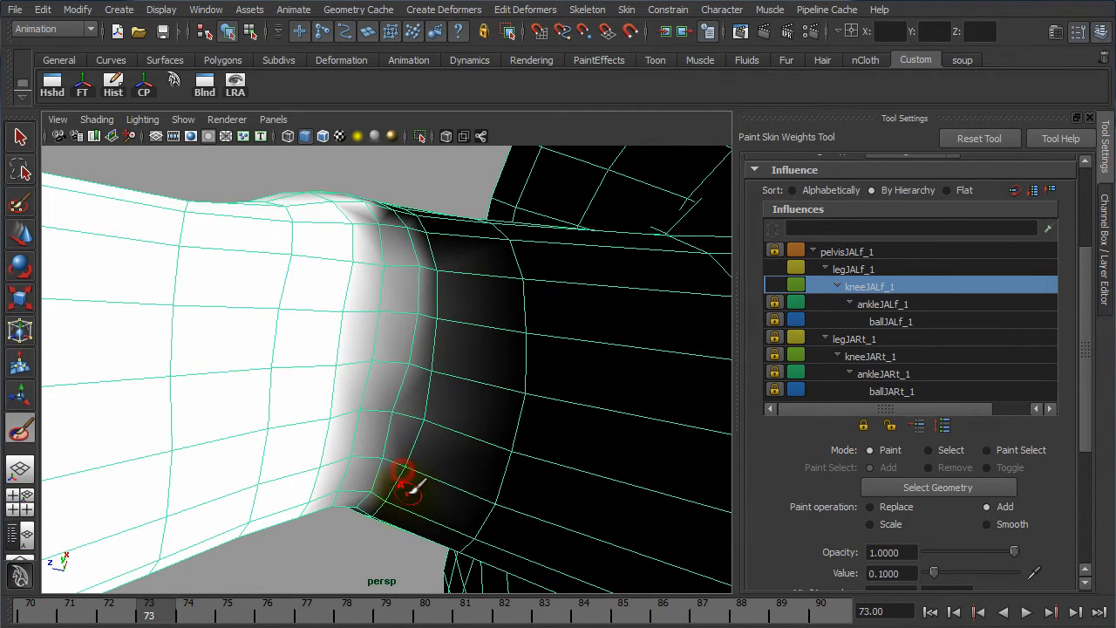
alt+drag(412, 489, 415, 450)
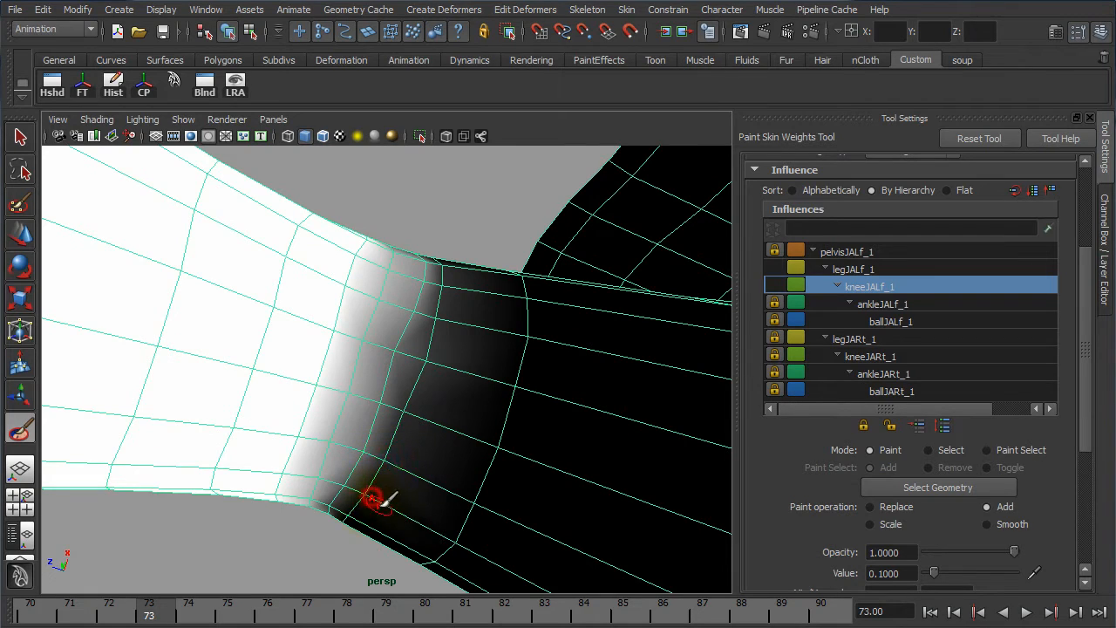
mouse_move(373, 498)
alt+mouse_down()
mouse_move(404, 429)
mouse_move(364, 398)
alt+mouse_up()
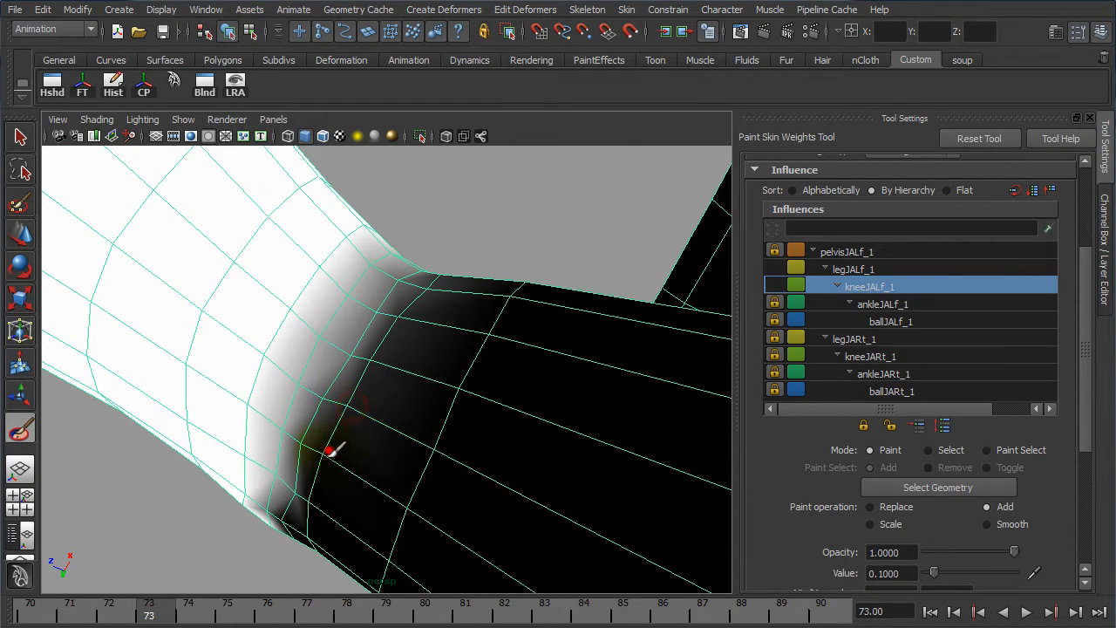
mouse_move(339, 444)
alt+mouse_down()
mouse_move(349, 518)
mouse_move(294, 454)
mouse_move(291, 464)
alt+mouse_up()
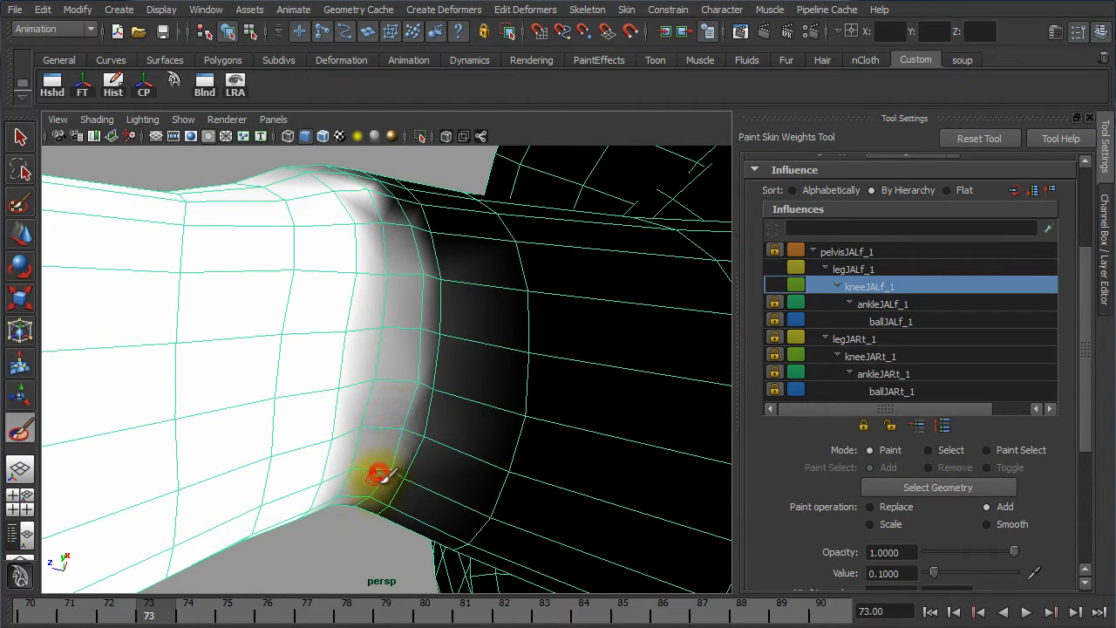
Even out the crease loops behind the knee at frame 73 by adding kneeJALf_1 weight to the protruding vertices
alt+drag(388, 469, 401, 384)
mouse_move(360, 403)
mouse_down()
mouse_move(324, 443)
mouse_move(321, 474)
mouse_move(352, 429)
mouse_move(324, 449)
mouse_up()
mouse_move(333, 501)
mouse_down()
mouse_move(341, 494)
mouse_move(341, 524)
mouse_move(361, 474)
mouse_up()
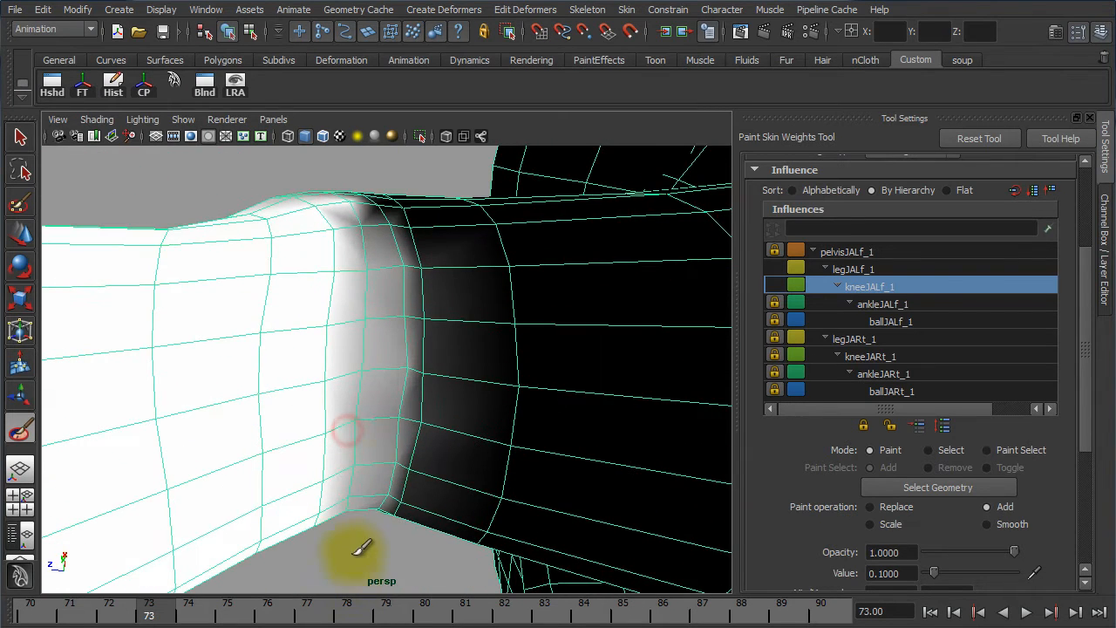
alt+drag(394, 428, 391, 467)
mouse_move(399, 387)
mouse_down()
mouse_move(422, 319)
mouse_move(428, 394)
mouse_up()
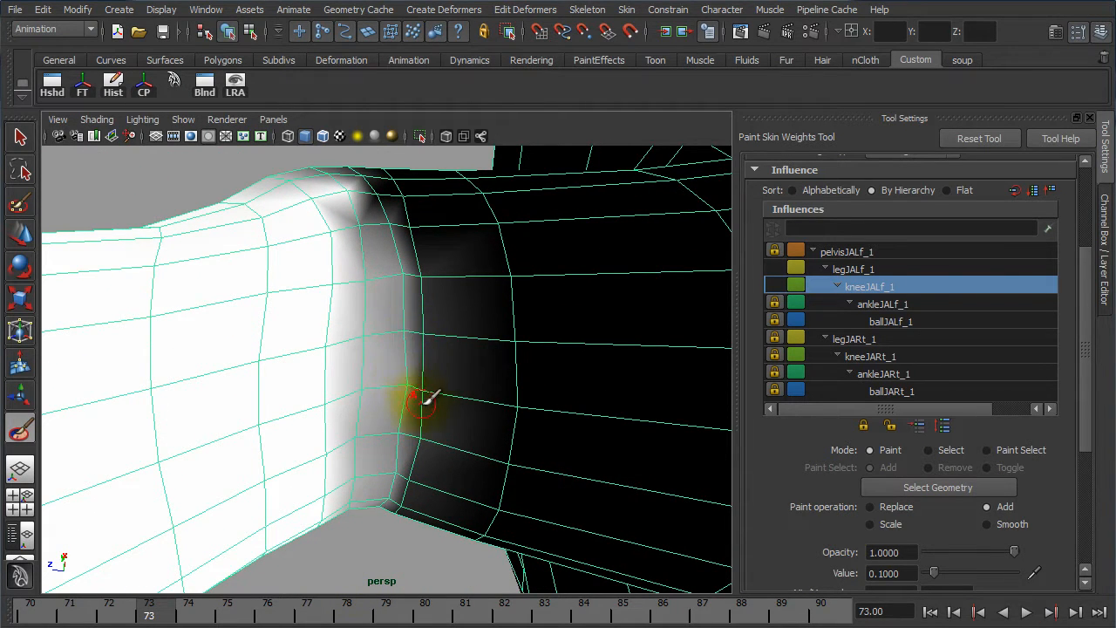
At frame 74, add kneeJALf_1 weight to the shin-side vertices beside the crease
mouse_move(150, 610)
mouse_down()
mouse_move(278, 611)
mouse_move(257, 610)
mouse_move(258, 621)
mouse_move(197, 611)
mouse_up()
alt+drag(361, 469, 454, 489)
mouse_move(178, 610)
mouse_down()
mouse_move(319, 610)
mouse_move(114, 515)
mouse_move(349, 554)
mouse_move(91, 487)
mouse_move(298, 527)
mouse_move(189, 504)
mouse_up()
mouse_move(349, 379)
mouse_down()
mouse_move(412, 375)
mouse_move(396, 382)
mouse_move(340, 519)
mouse_up()
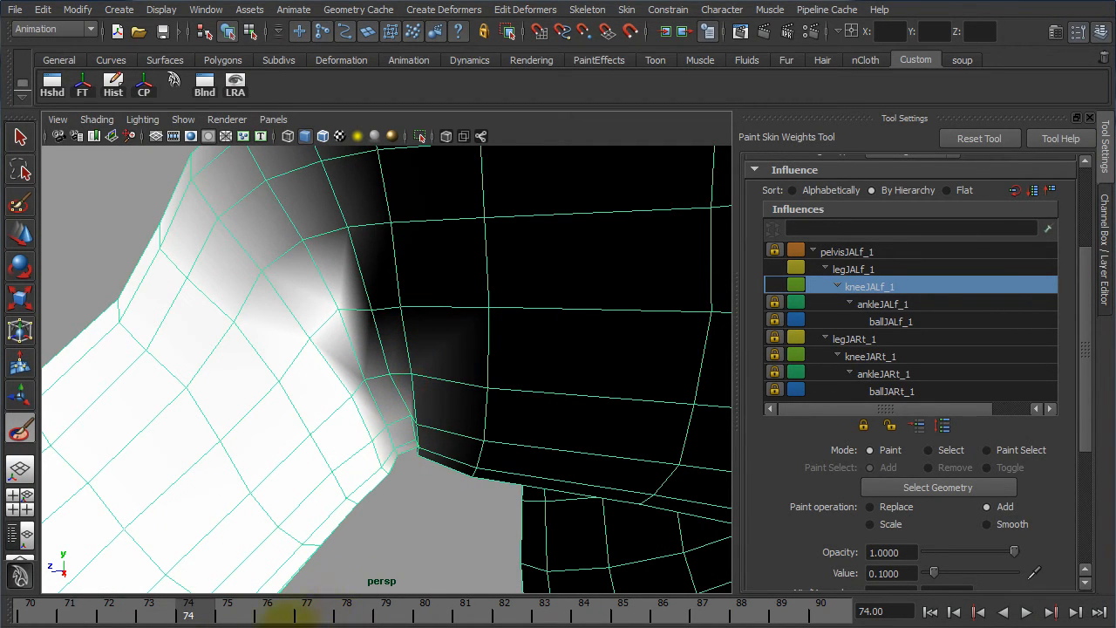
Switch the influence to legJALf_1 and refine the crease weights behind the knee, checking the bend around frame 73
mouse_move(199, 603)
mouse_down()
mouse_move(125, 606)
mouse_move(180, 608)
mouse_move(161, 615)
mouse_up()
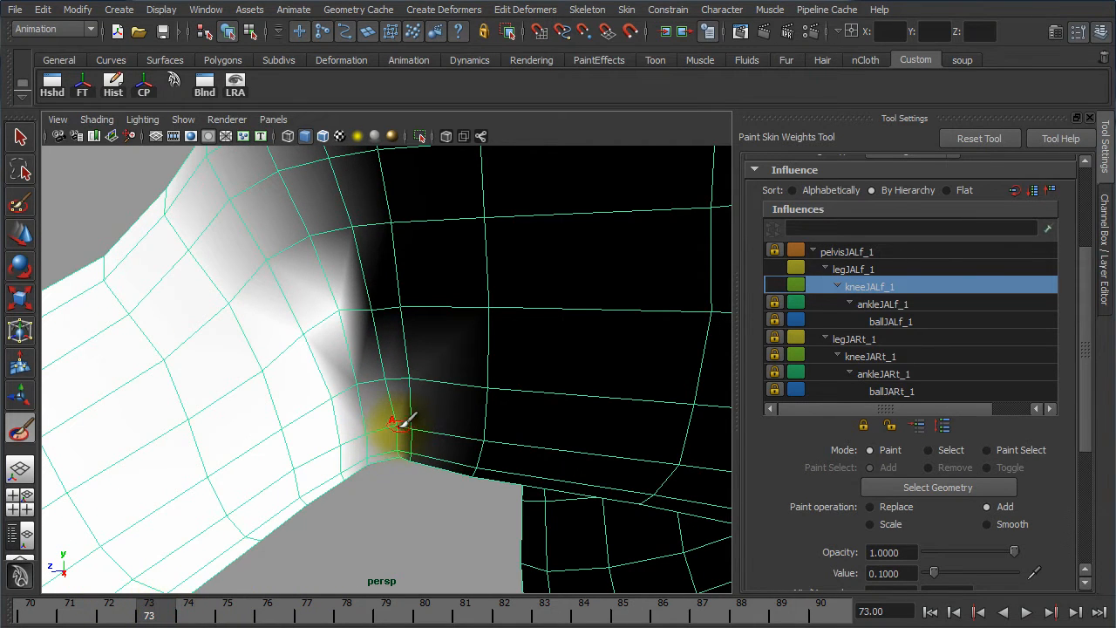
click(840, 266)
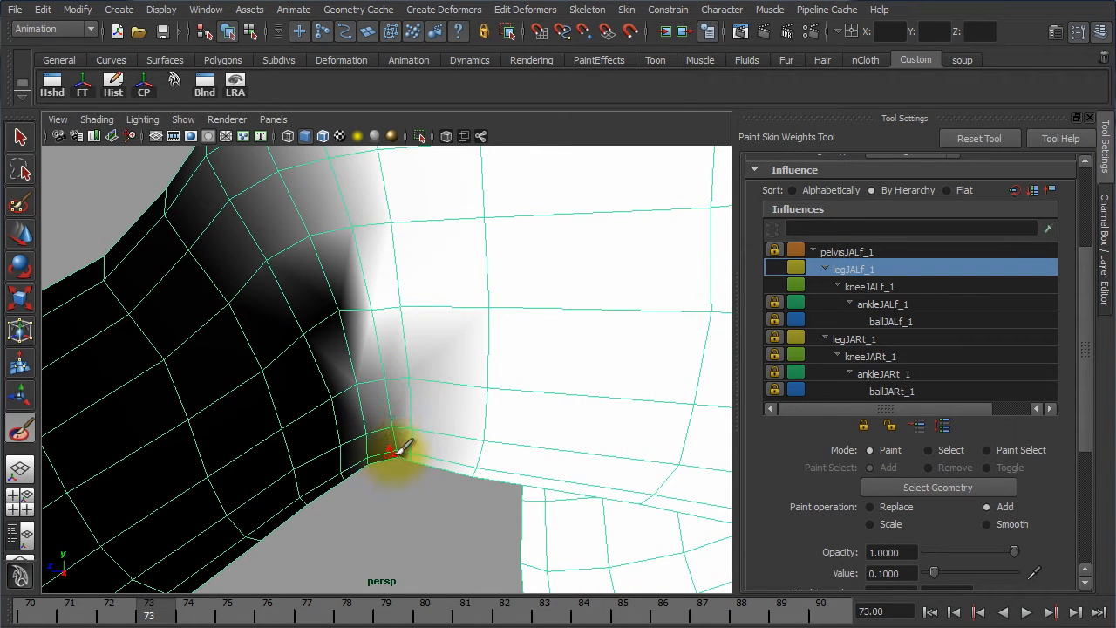
drag(190, 616, 235, 610)
alt+drag(339, 480, 342, 534)
mouse_move(269, 611)
mouse_down()
mouse_move(299, 610)
mouse_move(167, 584)
mouse_up()
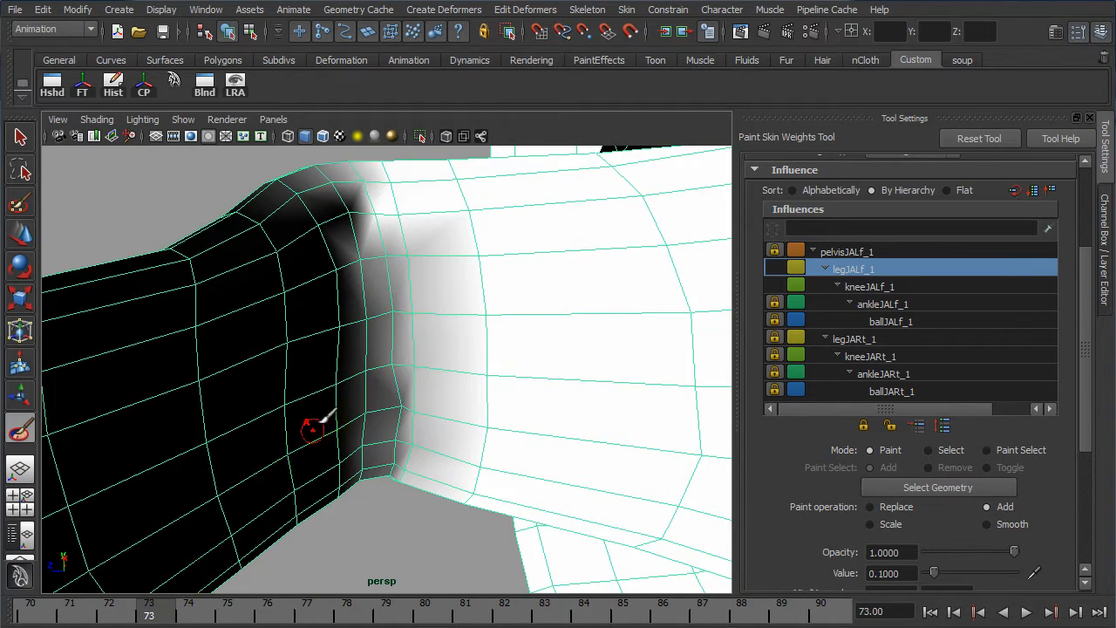
Touch up the legJALf_1 weight on the side of the knee above the crease at frame 73
alt+drag(372, 219, 356, 319)
alt+drag(356, 256, 218, 255)
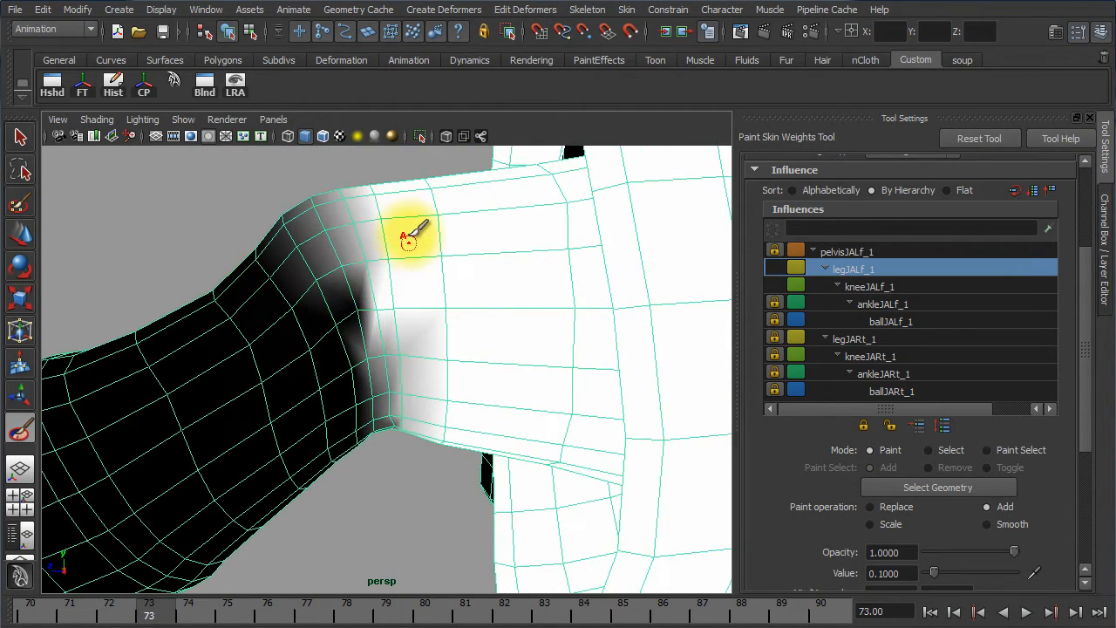
mouse_move(411, 232)
mouse_down()
mouse_move(399, 194)
mouse_move(388, 223)
mouse_up()
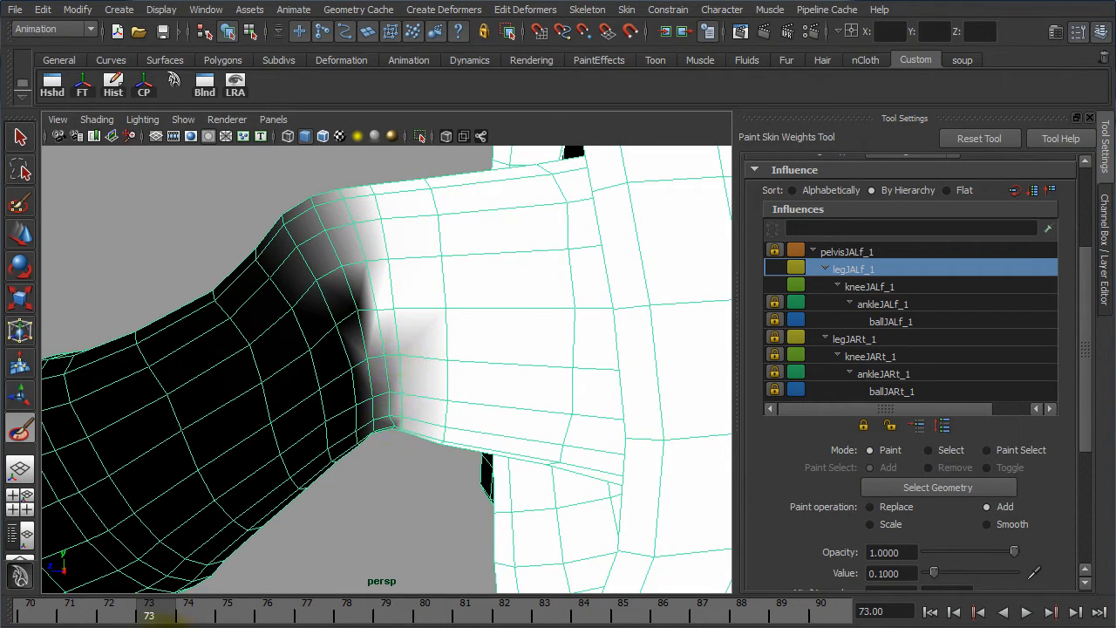
At frame 74, add legJALf_1 weight to the crease vertices behind the knee and along its side
click(174, 616)
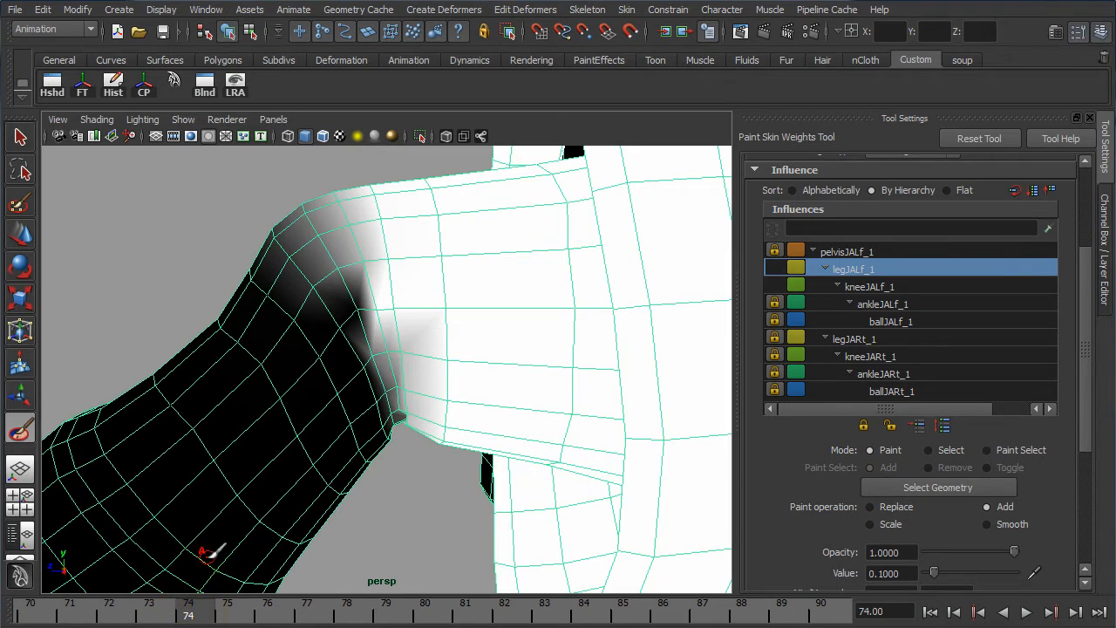
alt+right_drag(253, 425, 479, 424)
mouse_move(475, 426)
alt+mouse_down()
mouse_move(428, 391)
mouse_move(426, 361)
alt+mouse_up()
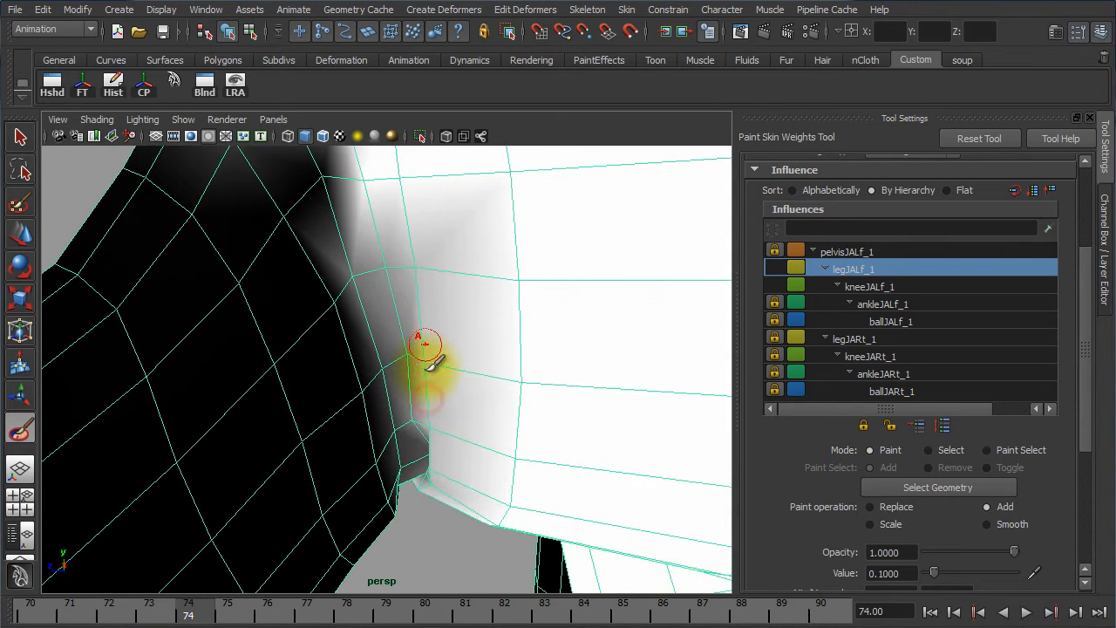
mouse_move(365, 172)
mouse_down()
mouse_move(393, 304)
mouse_move(397, 420)
mouse_move(455, 447)
mouse_move(421, 457)
mouse_move(407, 347)
mouse_move(399, 357)
mouse_move(439, 399)
mouse_move(441, 340)
mouse_move(394, 349)
mouse_up()
mouse_move(448, 387)
alt+mouse_down()
mouse_move(466, 330)
mouse_move(424, 424)
mouse_move(534, 407)
mouse_move(491, 399)
mouse_move(406, 448)
mouse_move(403, 426)
mouse_move(444, 449)
mouse_move(422, 429)
mouse_move(443, 439)
mouse_move(436, 418)
alt+mouse_up()
click(492, 406)
click(447, 447)
click(433, 453)
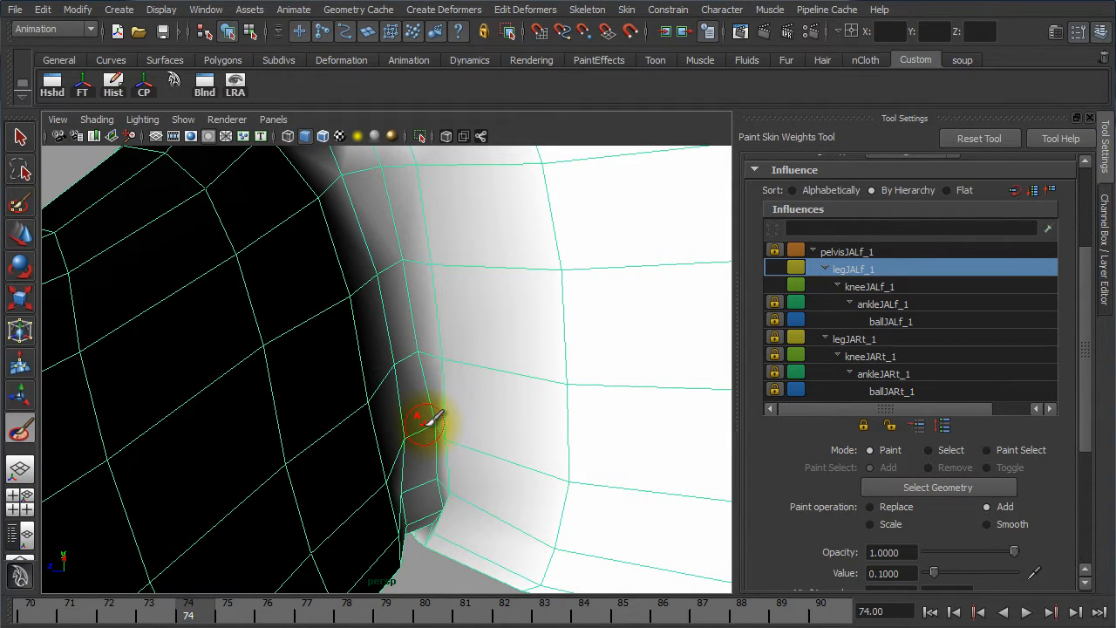
Switch to the softest brush profile and blend legJALf_1 weight along the crease loops behind the knee at frame 74
drag(1085, 349, 1086, 253)
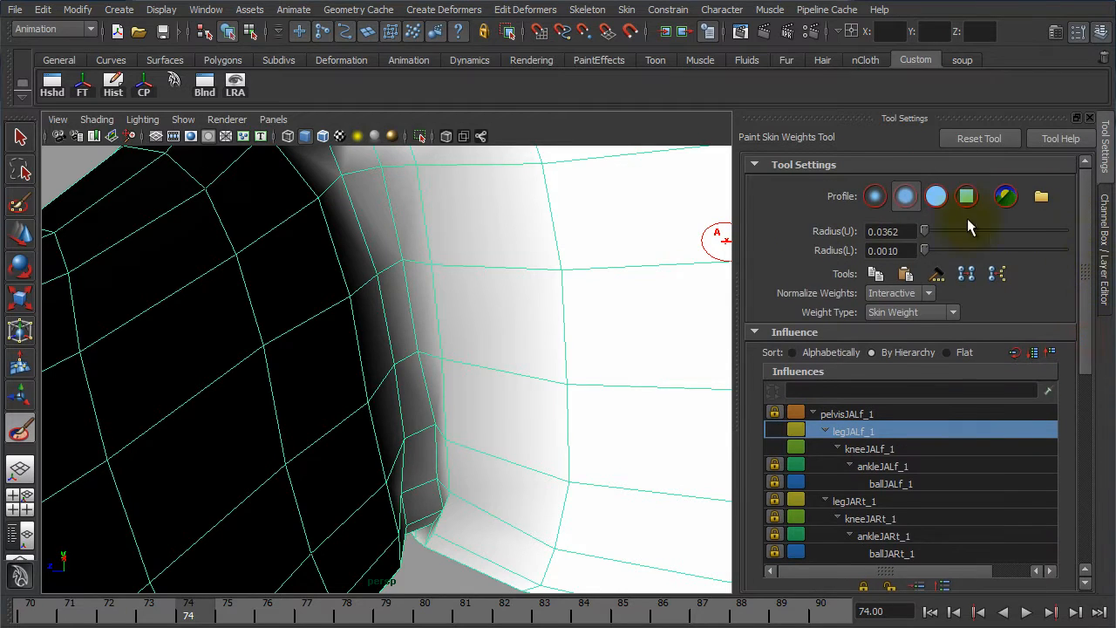
click(908, 199)
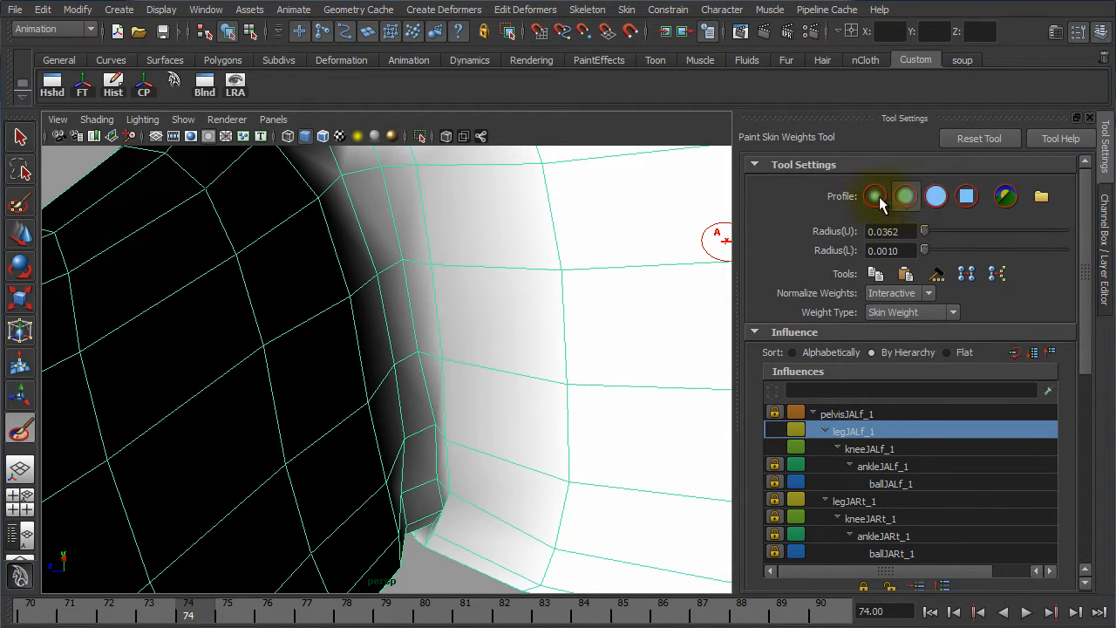
click(877, 198)
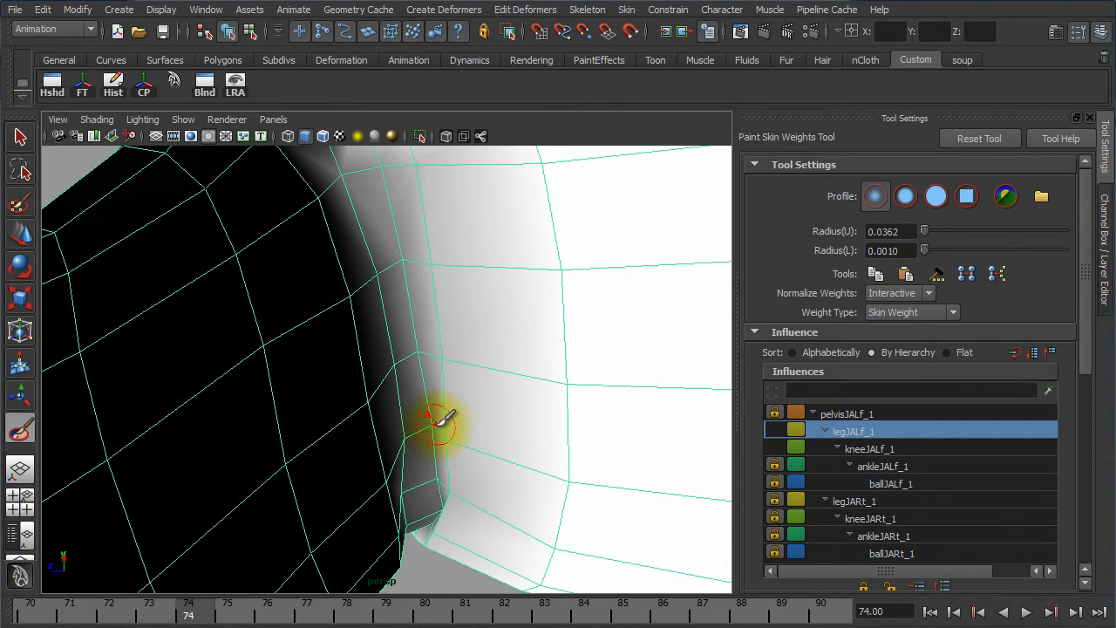
mouse_move(439, 428)
alt+mouse_down()
mouse_move(429, 374)
mouse_move(449, 444)
mouse_move(515, 459)
mouse_move(444, 469)
alt+mouse_up()
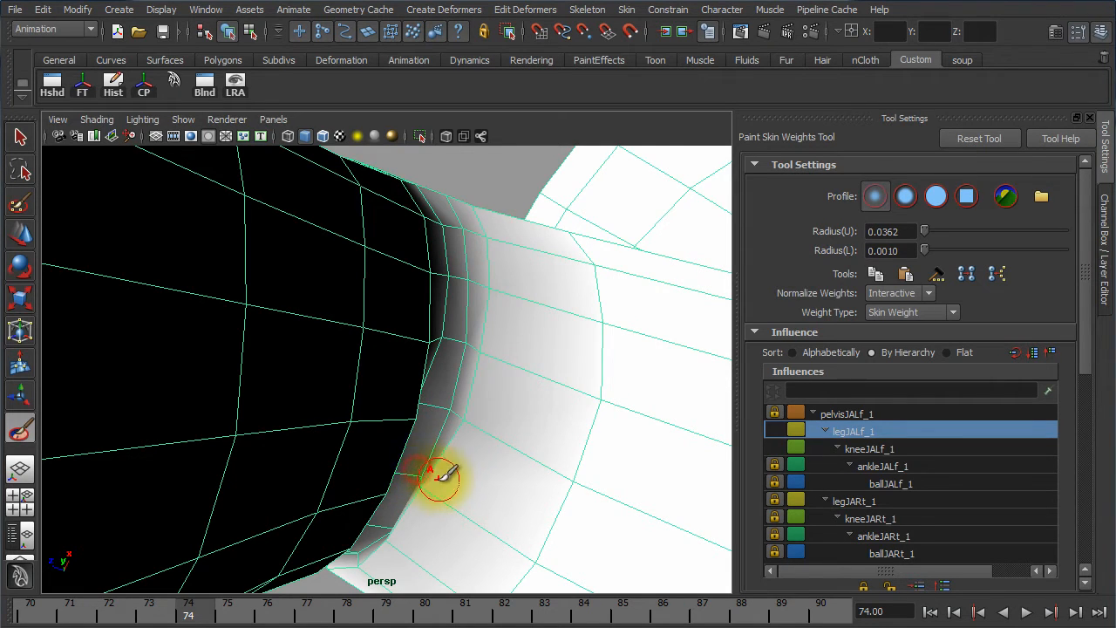
mouse_move(439, 463)
alt+mouse_down()
mouse_move(439, 429)
mouse_move(473, 463)
mouse_move(544, 414)
mouse_move(491, 320)
mouse_move(497, 372)
mouse_move(511, 379)
mouse_move(511, 444)
mouse_move(502, 417)
alt+mouse_up()
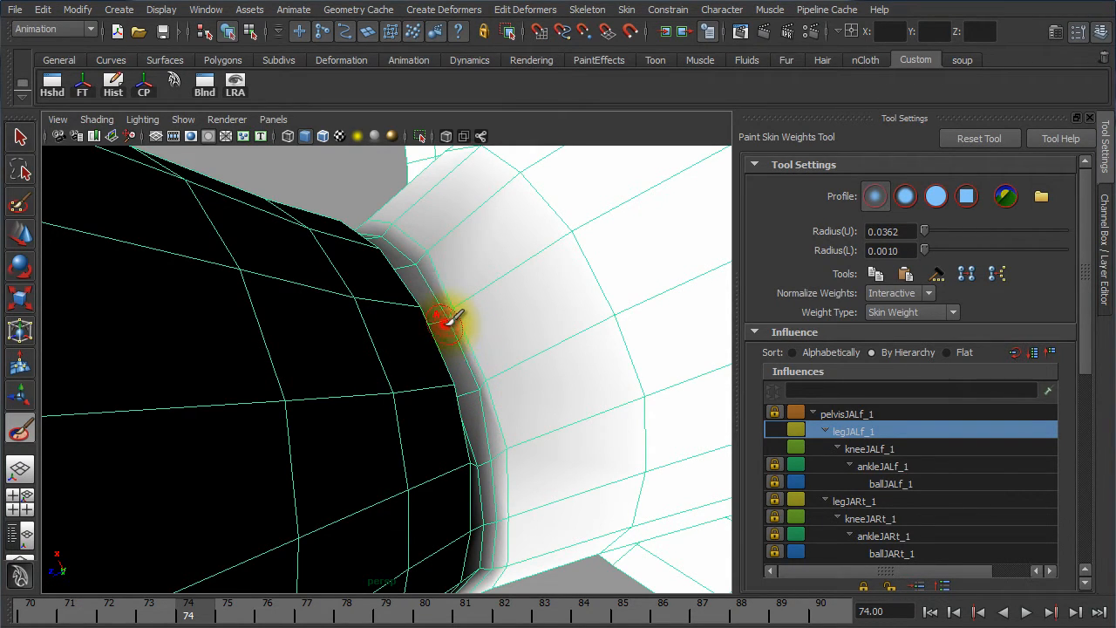
mouse_move(448, 320)
alt+mouse_down()
mouse_move(474, 274)
mouse_move(492, 411)
mouse_move(498, 394)
mouse_move(529, 407)
mouse_move(532, 391)
mouse_move(519, 366)
mouse_move(448, 349)
mouse_move(497, 376)
mouse_move(461, 397)
alt+mouse_up()
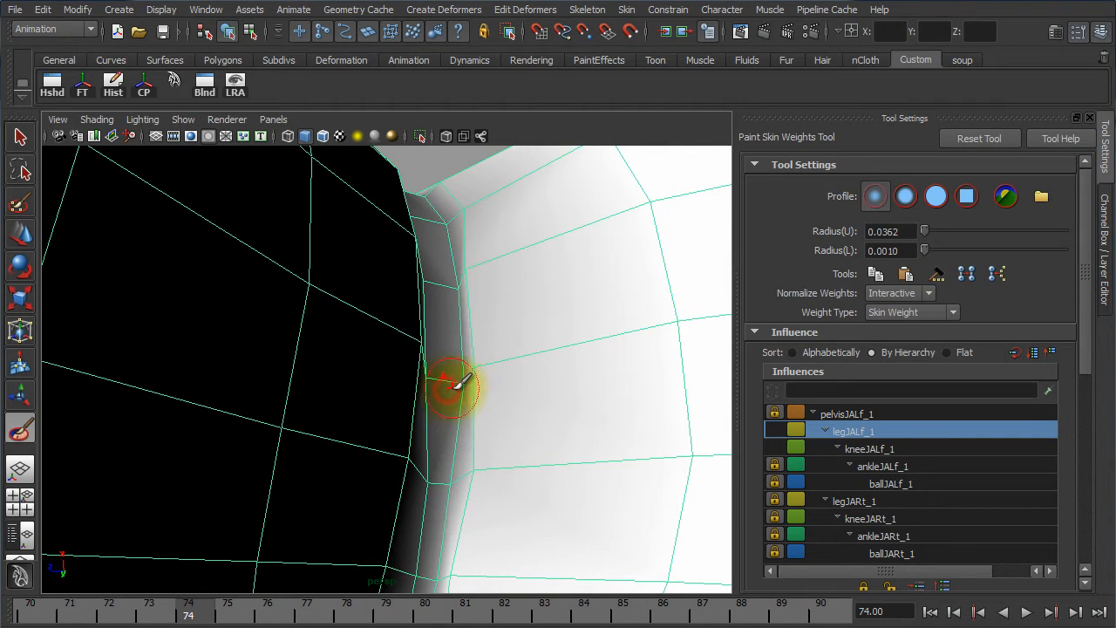
click(451, 386)
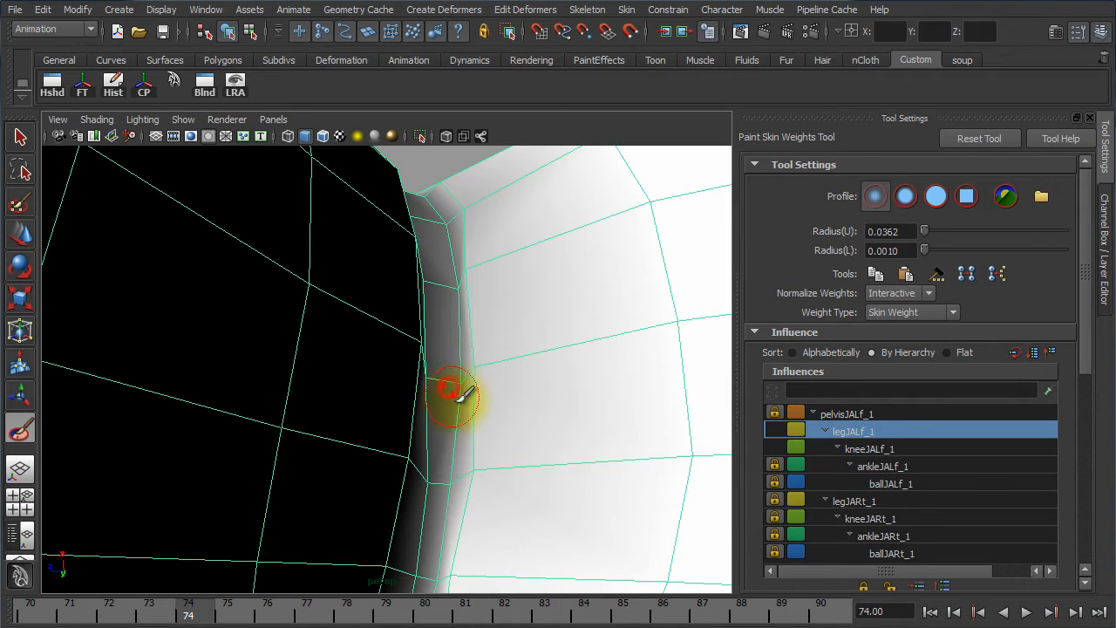
mouse_move(463, 394)
alt+mouse_down()
mouse_move(491, 436)
mouse_move(498, 498)
alt+mouse_up()
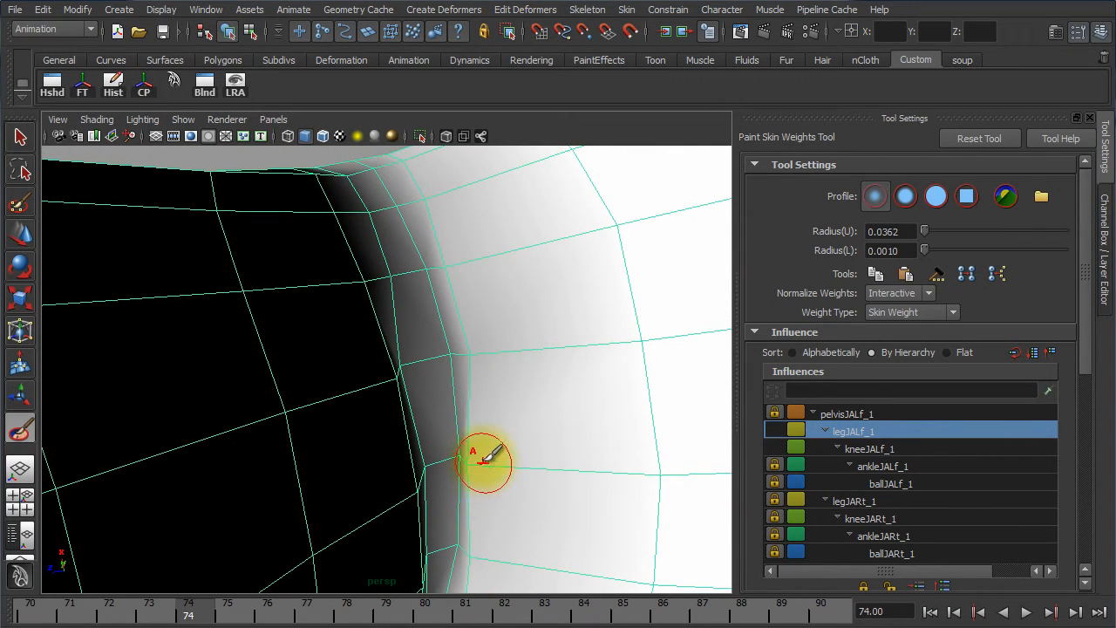
Switch the influence to kneeJALf_1 and touch up the thigh-side crease vertices behind the knee at frame 74
click(845, 447)
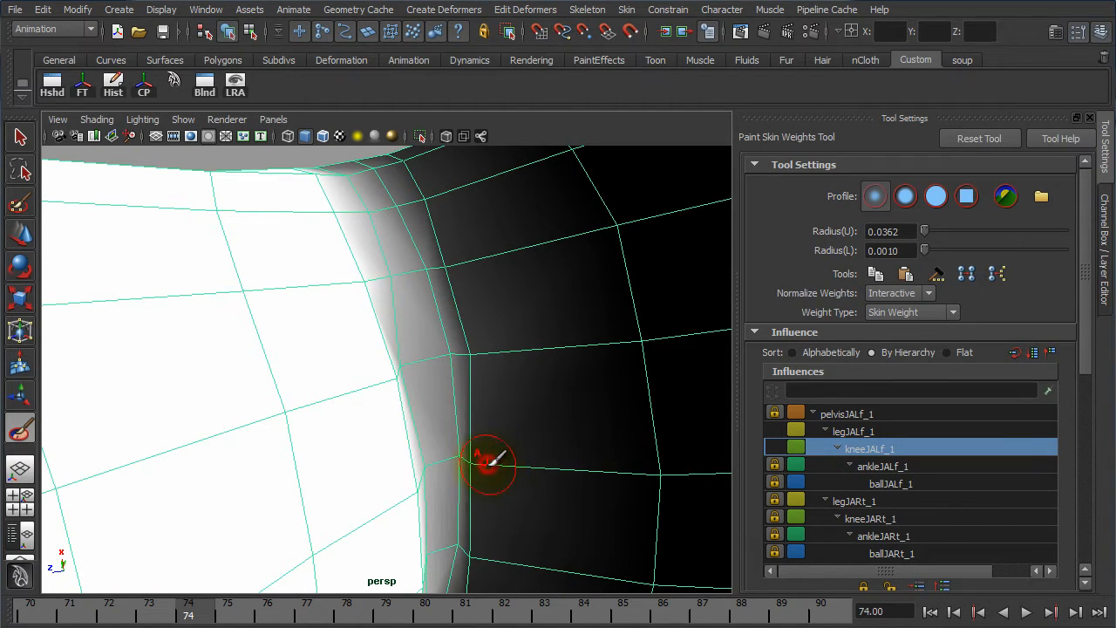
alt+drag(504, 449, 511, 447)
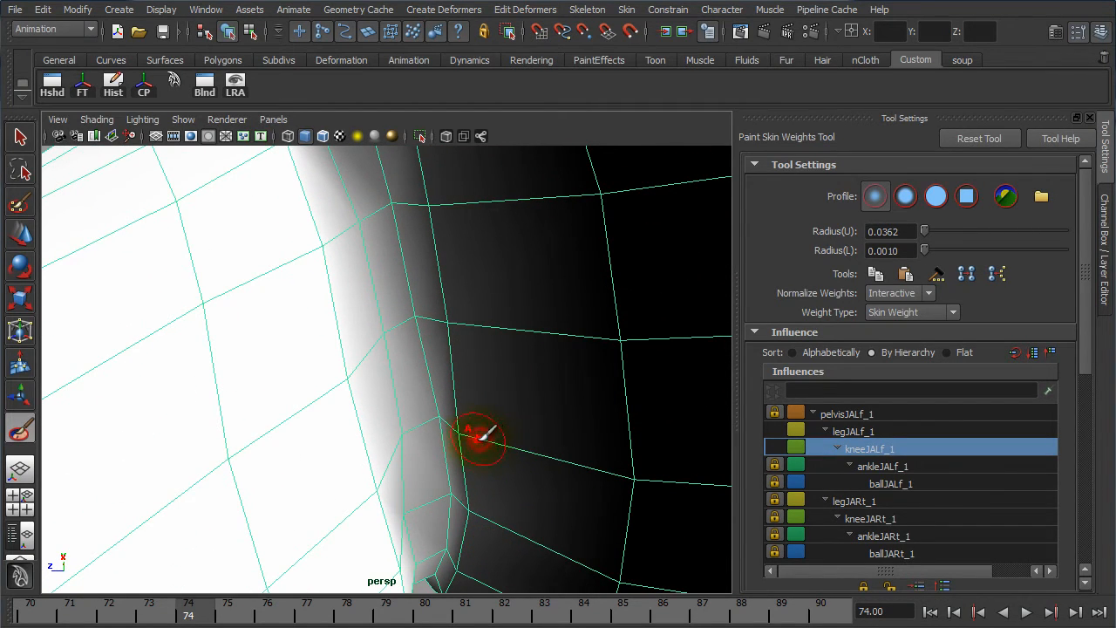
alt+right_drag(502, 425, 369, 398)
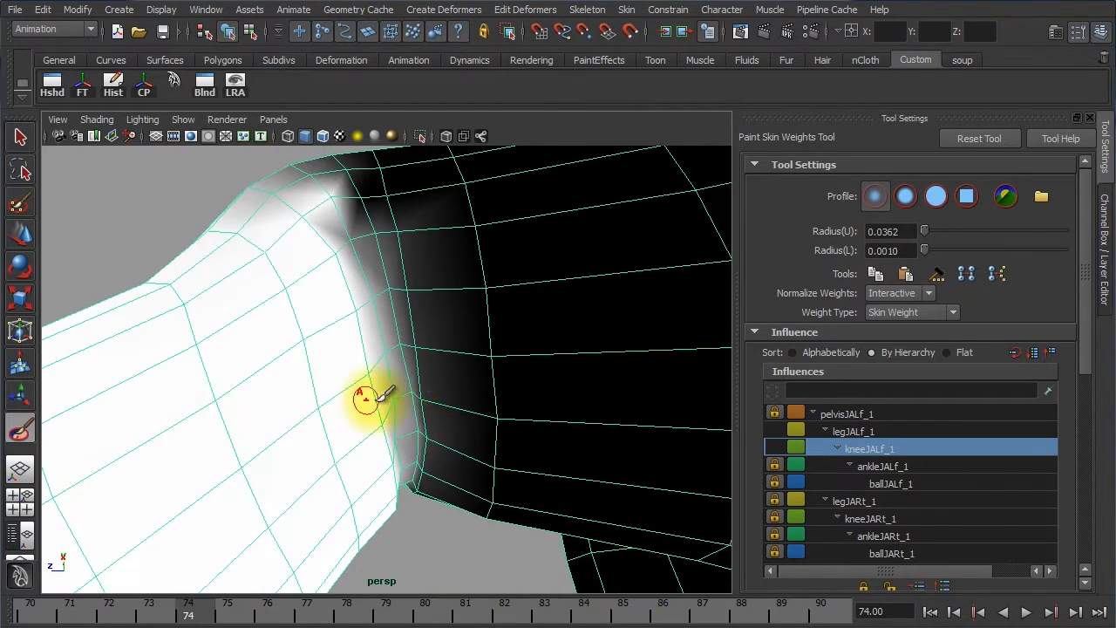
alt+drag(369, 399, 275, 382)
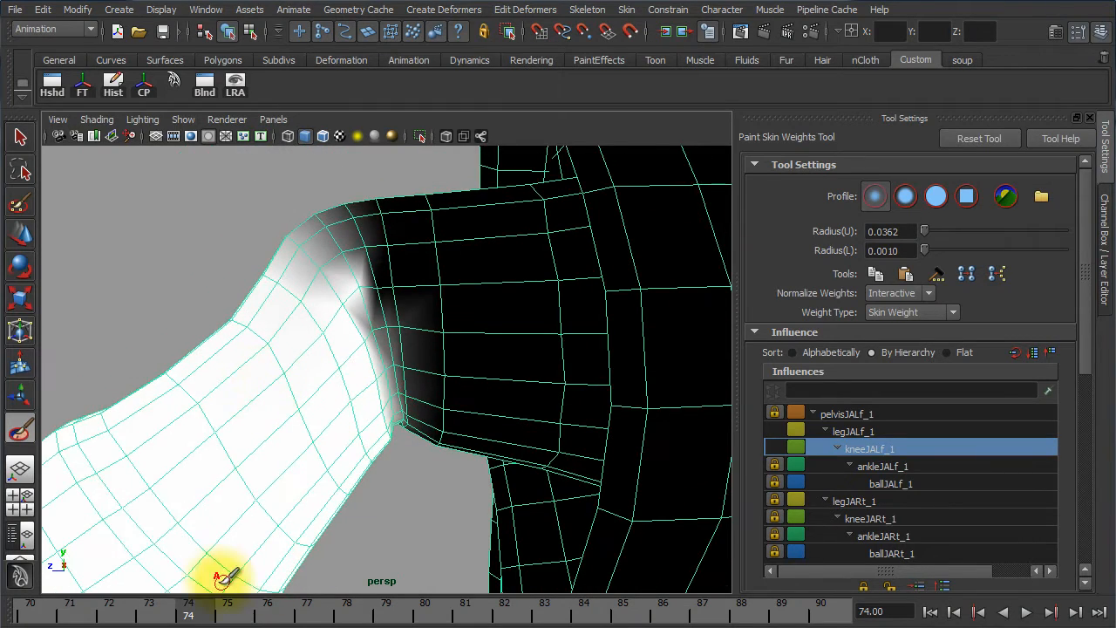
Examine the fold behind the knee at frames 79 and 78, including close-ups of the crease from both sides
key(alt+v)
drag(192, 617, 387, 618)
alt+drag(410, 451, 592, 422)
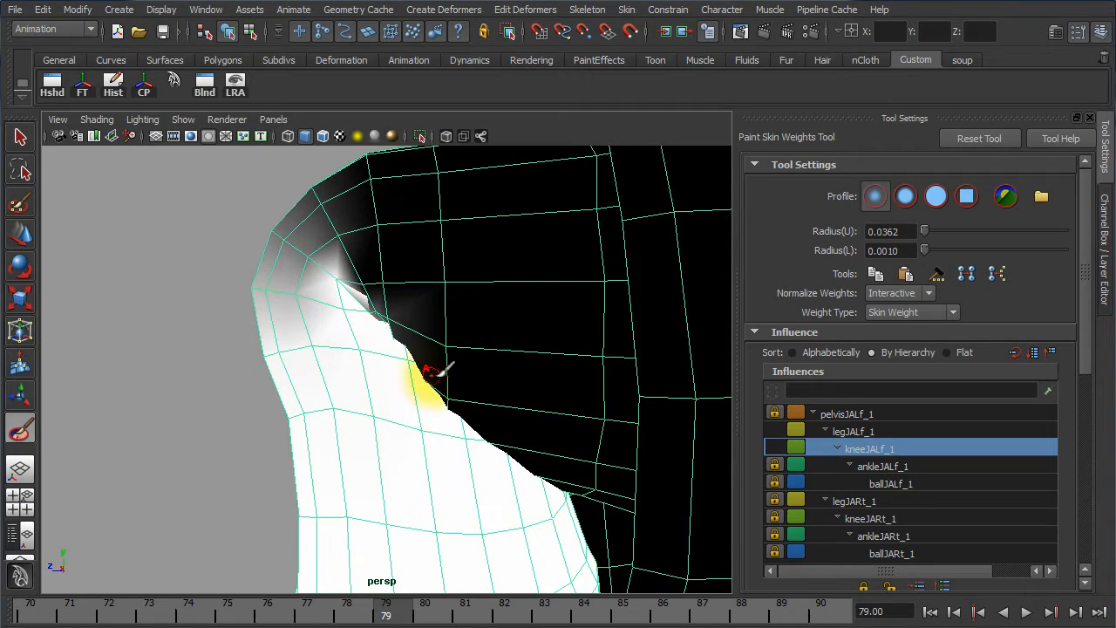
alt+middle_drag(436, 373, 327, 279)
drag(389, 607, 333, 610)
mouse_move(368, 518)
alt+mouse_down()
mouse_move(384, 359)
mouse_move(407, 361)
mouse_move(452, 475)
mouse_move(424, 496)
mouse_move(457, 480)
alt+mouse_up()
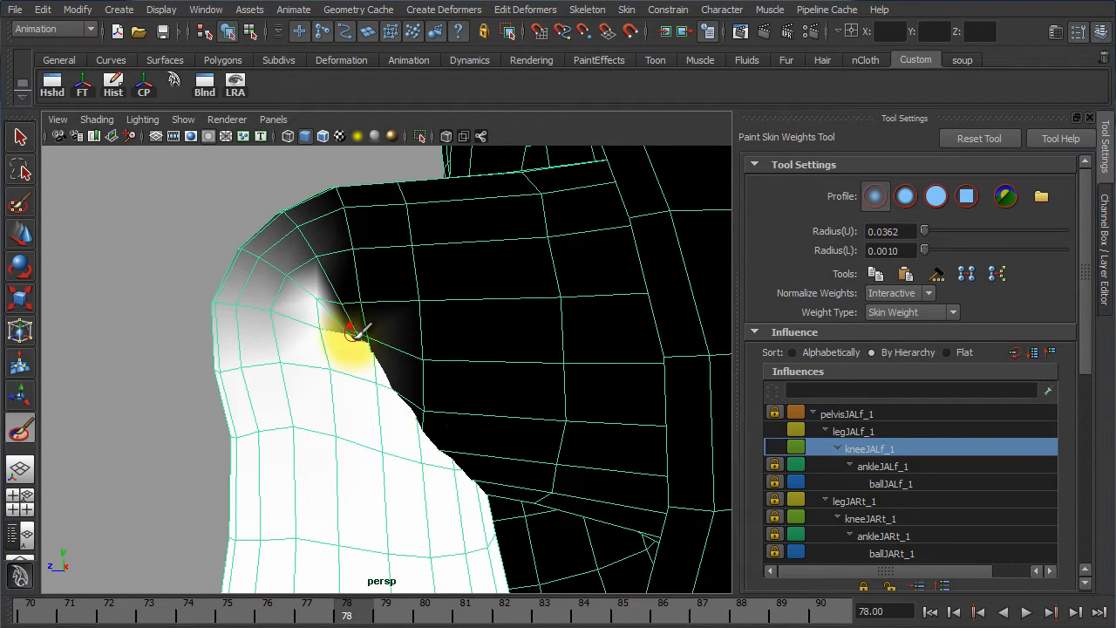
alt+drag(347, 402, 372, 407)
alt+right_drag(372, 407, 620, 431)
alt+drag(466, 399, 513, 374)
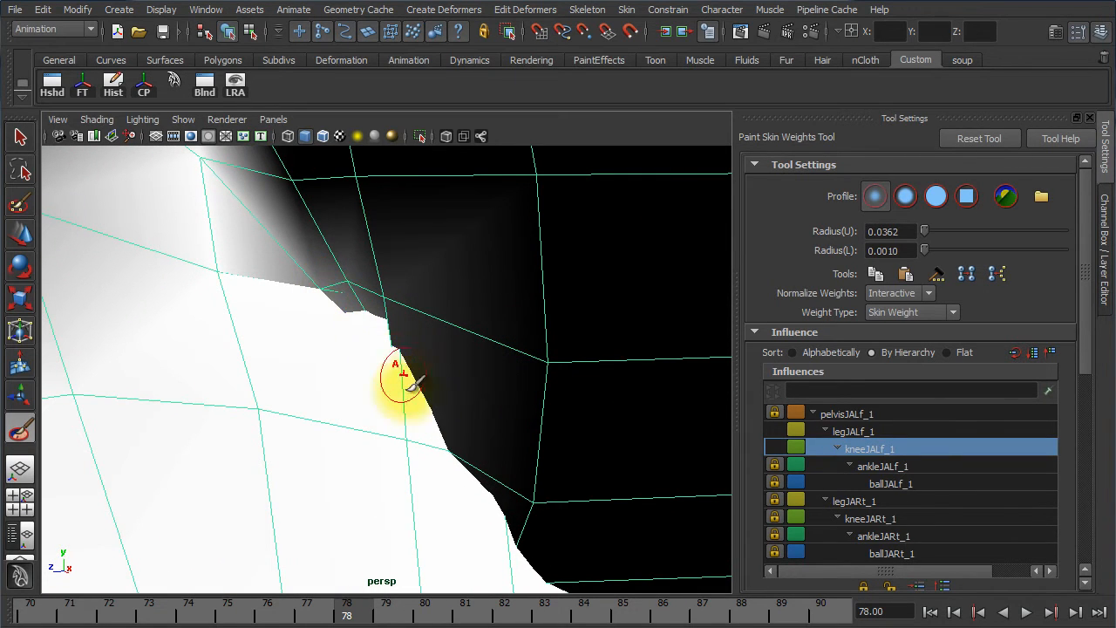
mouse_move(368, 351)
alt+mouse_down()
mouse_move(458, 361)
mouse_move(429, 348)
mouse_move(471, 323)
mouse_move(667, 342)
alt+mouse_up()
mouse_move(521, 333)
alt+mouse_down()
mouse_move(456, 379)
mouse_move(560, 393)
mouse_move(559, 294)
alt+mouse_up()
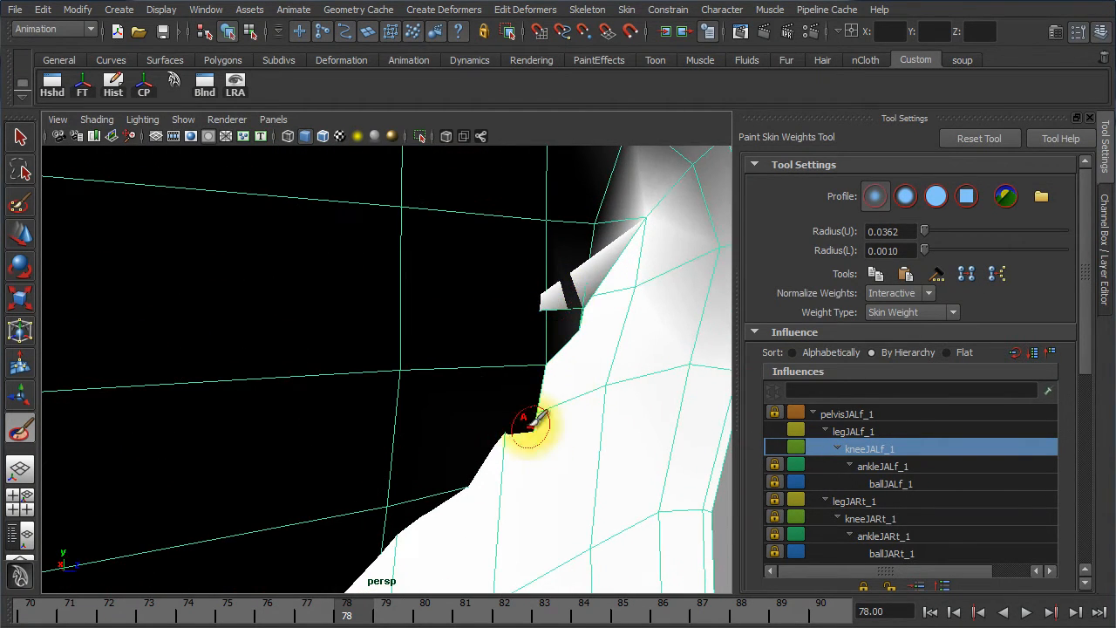
alt+drag(563, 411, 346, 615)
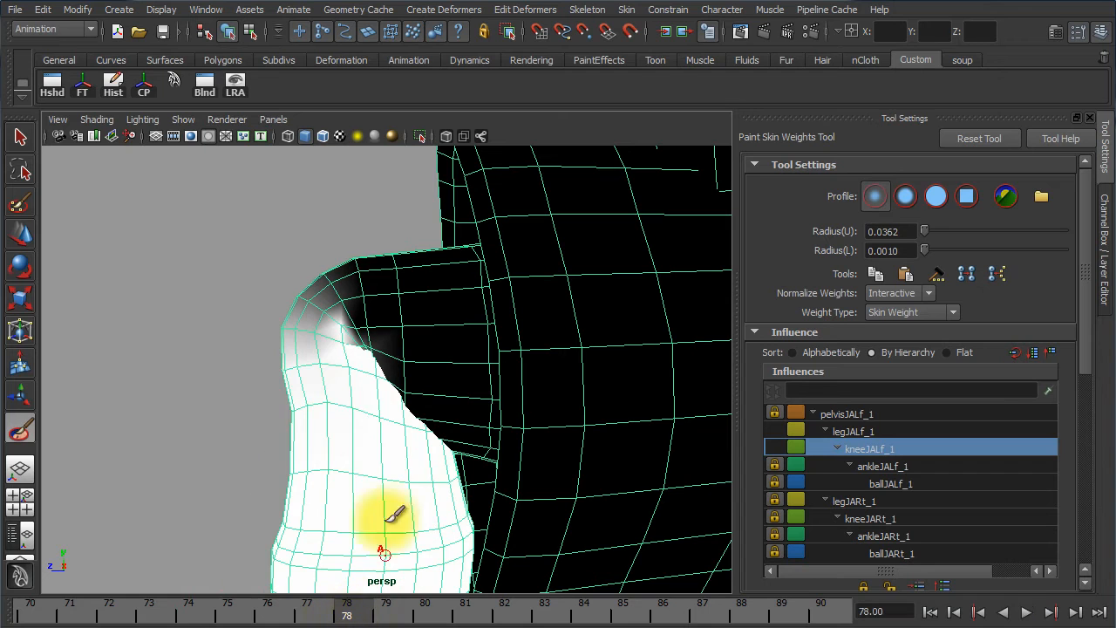
alt+drag(436, 460, 515, 455)
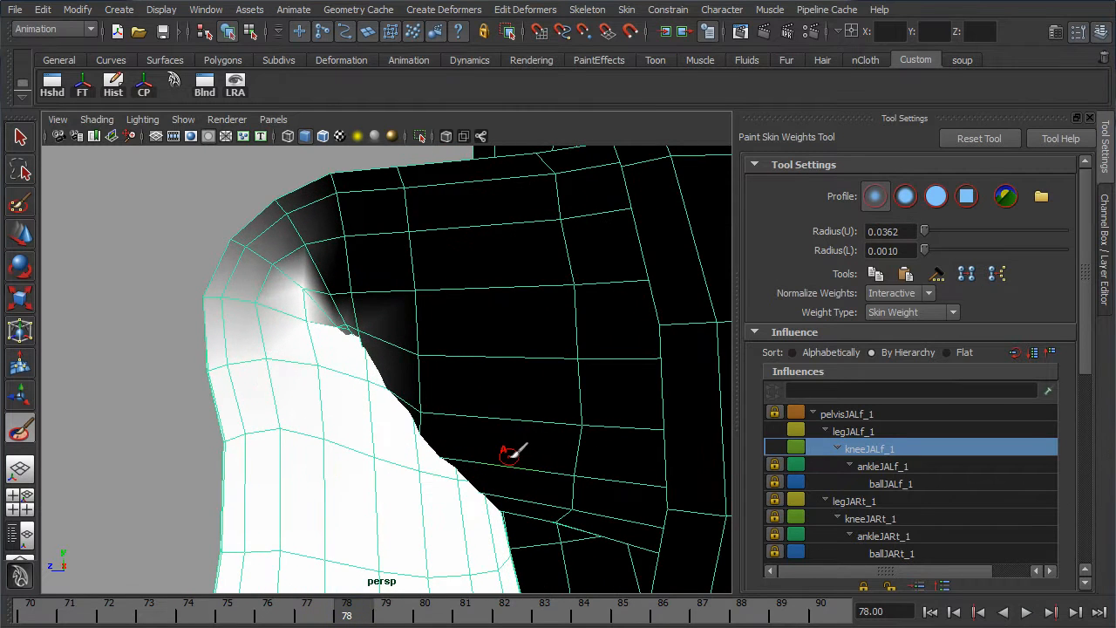
click(403, 579)
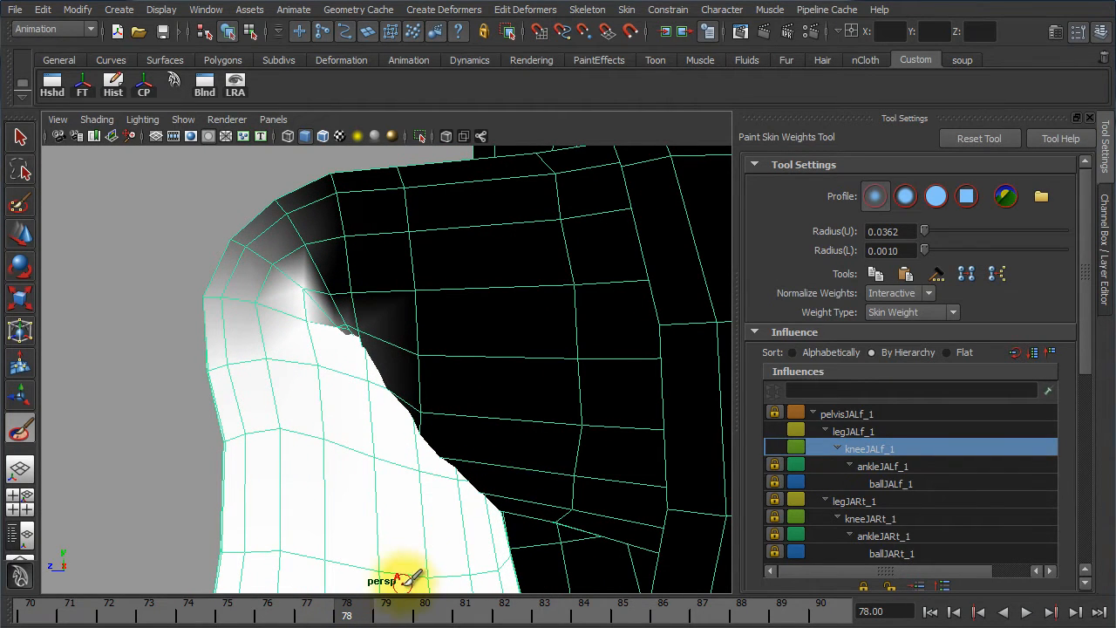
Compare the knee crease at frame 74 with the fully bent fold at frame 79
mouse_move(347, 618)
mouse_down()
mouse_move(194, 591)
mouse_move(299, 591)
mouse_move(379, 608)
mouse_move(190, 549)
mouse_move(248, 562)
mouse_move(208, 553)
mouse_move(269, 568)
mouse_move(192, 558)
mouse_up()
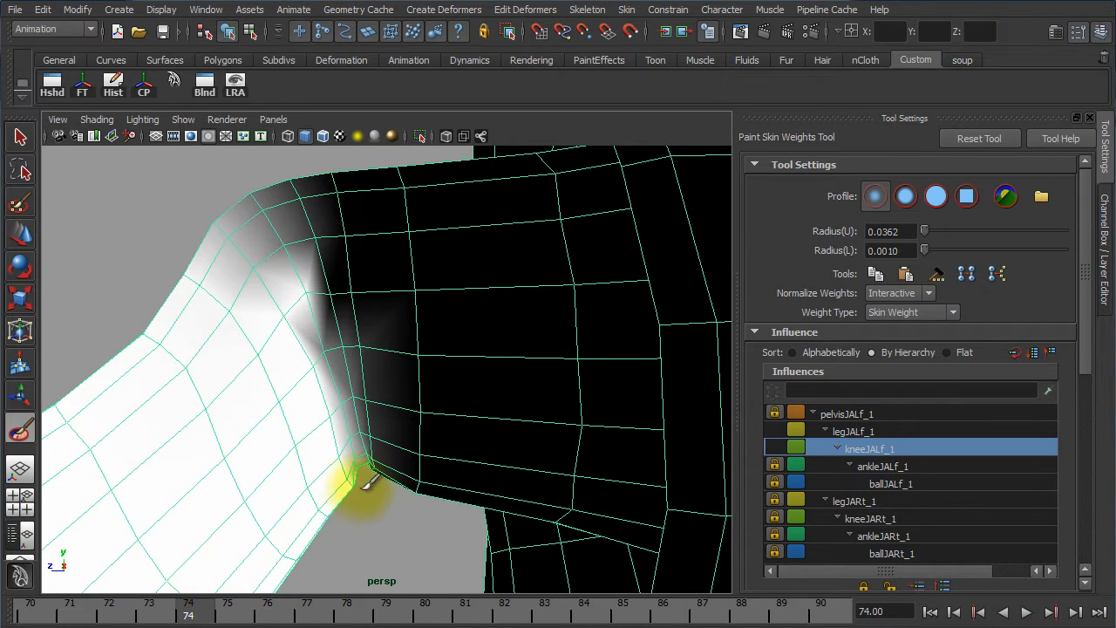
mouse_move(361, 480)
mouse_down()
mouse_move(312, 351)
mouse_move(342, 415)
mouse_move(288, 535)
mouse_move(352, 465)
mouse_move(324, 383)
mouse_move(346, 369)
mouse_up()
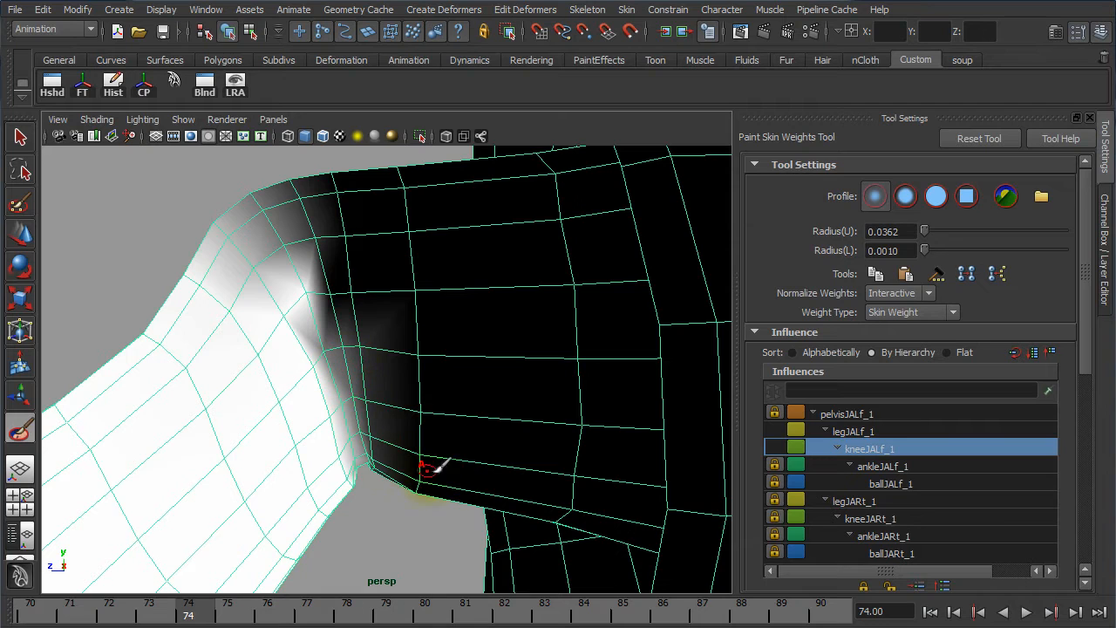
drag(218, 618, 385, 615)
click(524, 513)
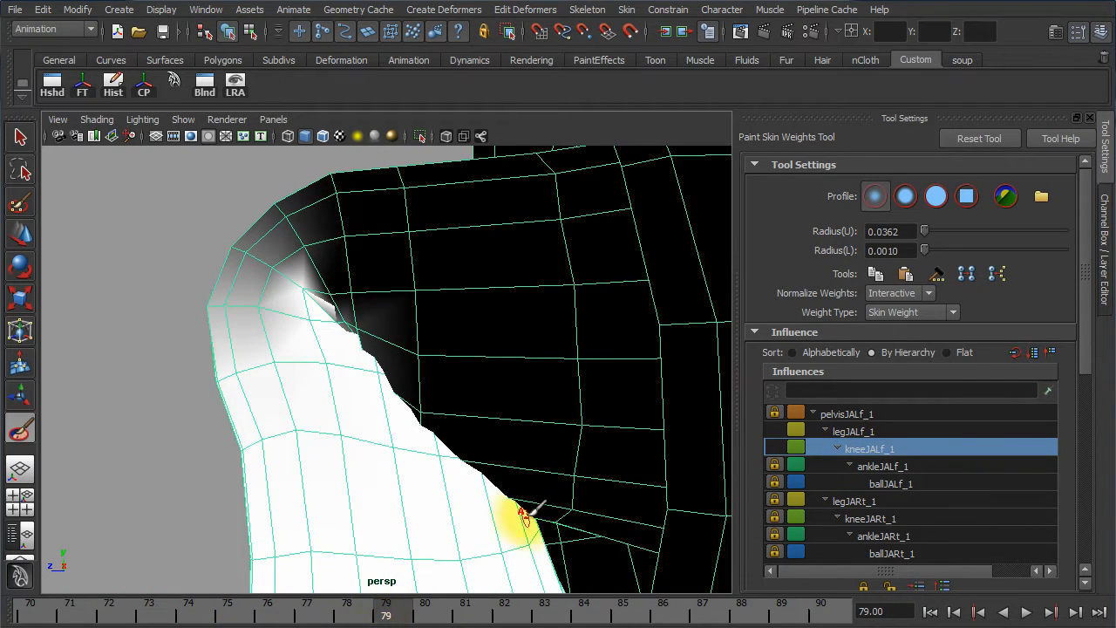
mouse_move(532, 523)
mouse_down()
mouse_move(391, 387)
mouse_move(530, 485)
mouse_up()
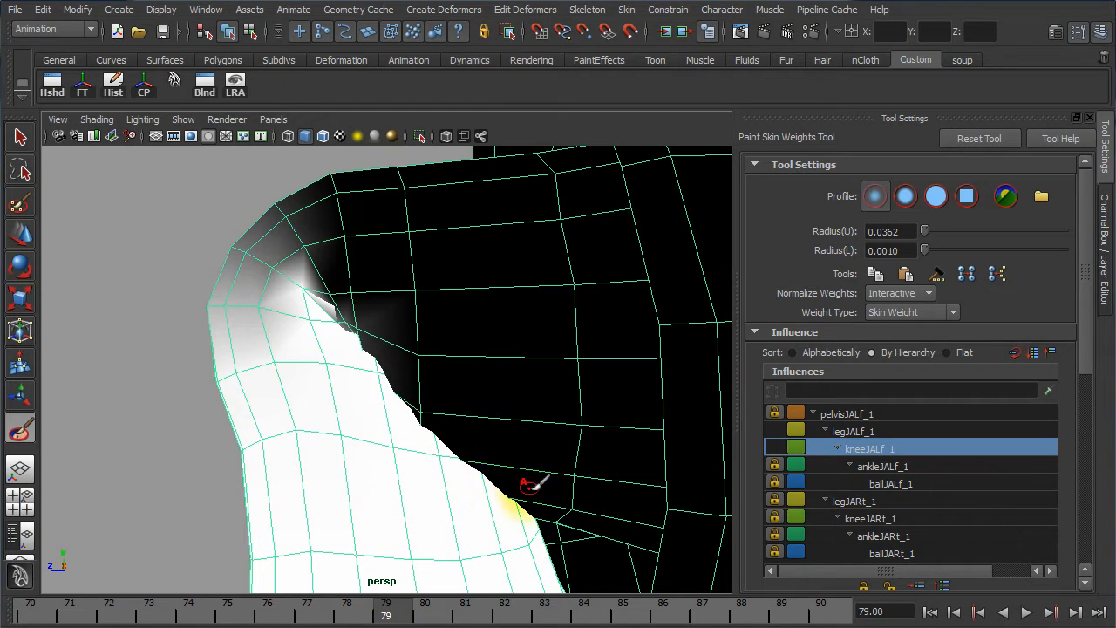
mouse_move(468, 443)
mouse_down()
mouse_move(357, 337)
mouse_move(481, 448)
mouse_move(469, 485)
mouse_up()
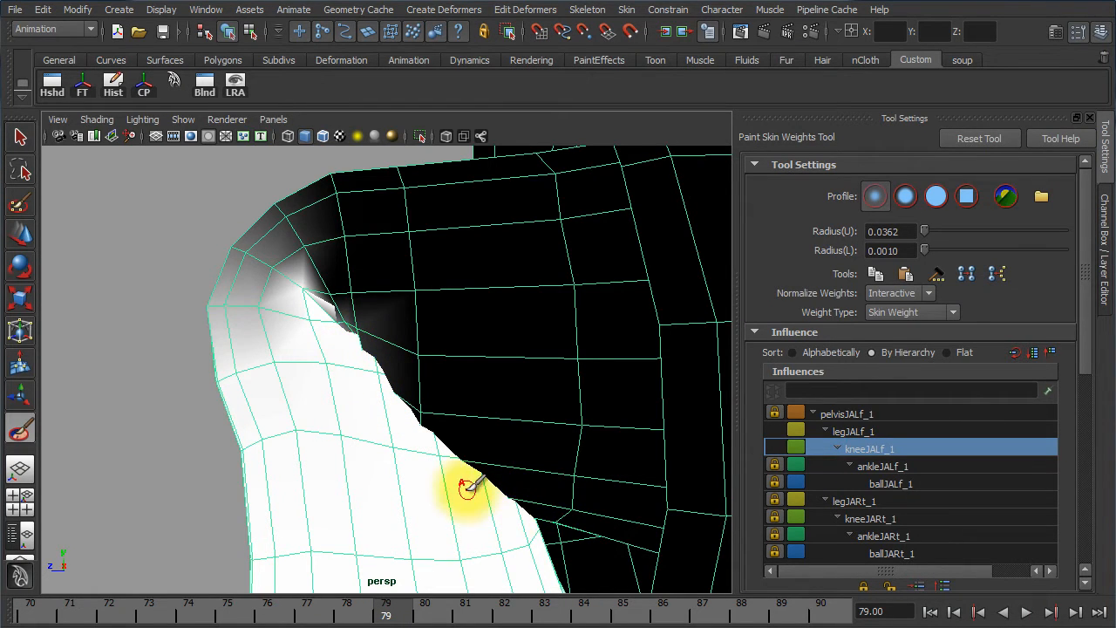
alt+right_drag(469, 486, 256, 418)
drag(358, 441, 399, 469)
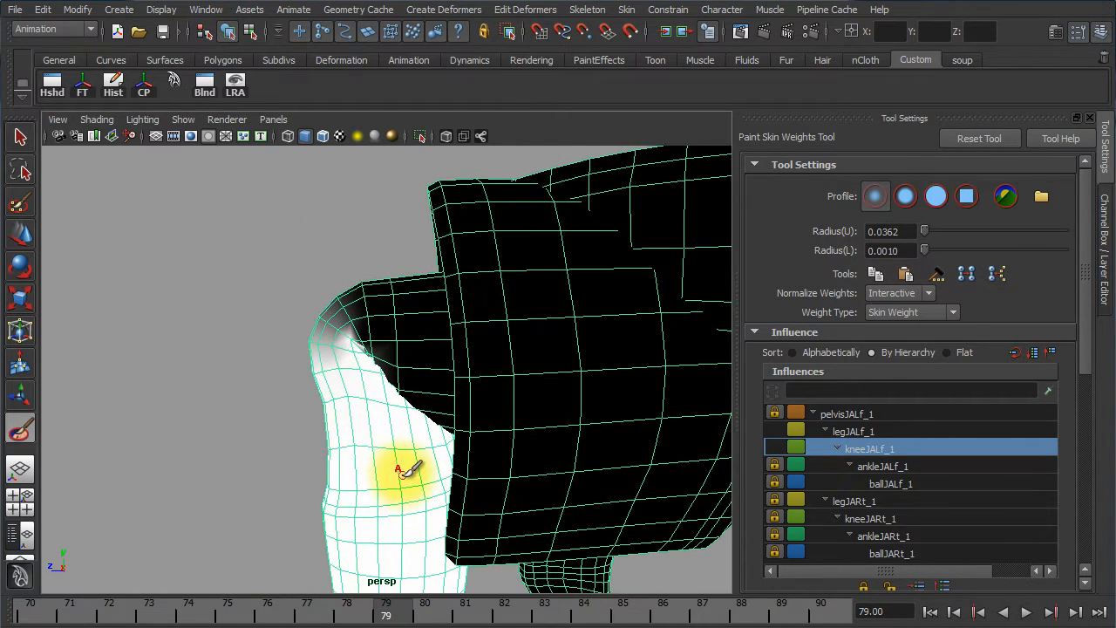
Leave weight painting for the Move tool, deselect the mesh, and review both shaded legs at frame 79
alt+right_drag(399, 469, 33, 369)
key(w)
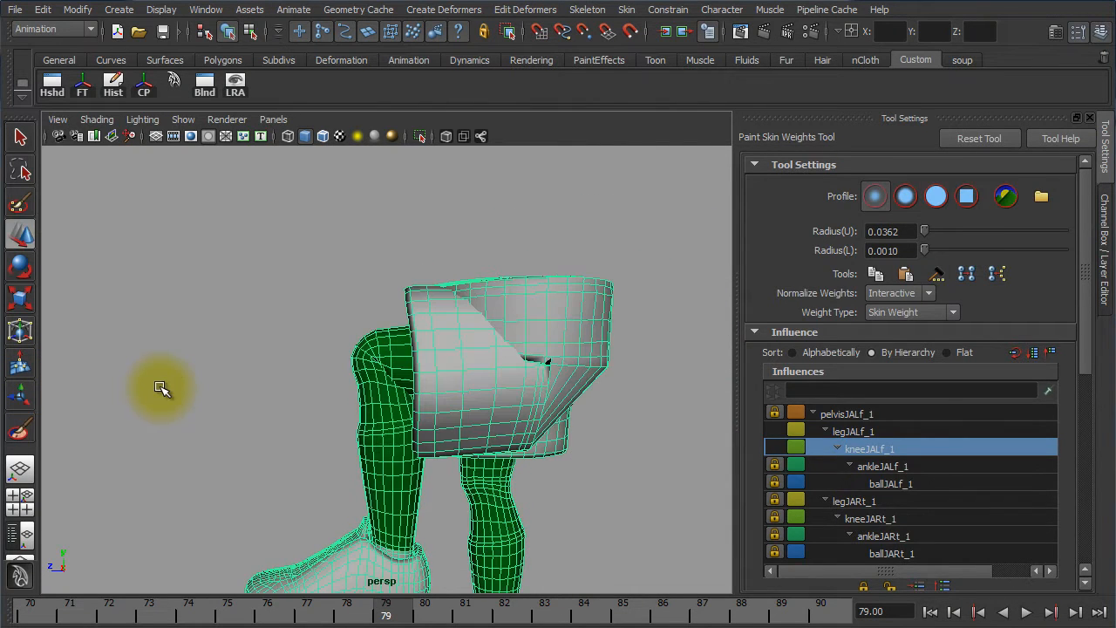
click(191, 443)
click(363, 481)
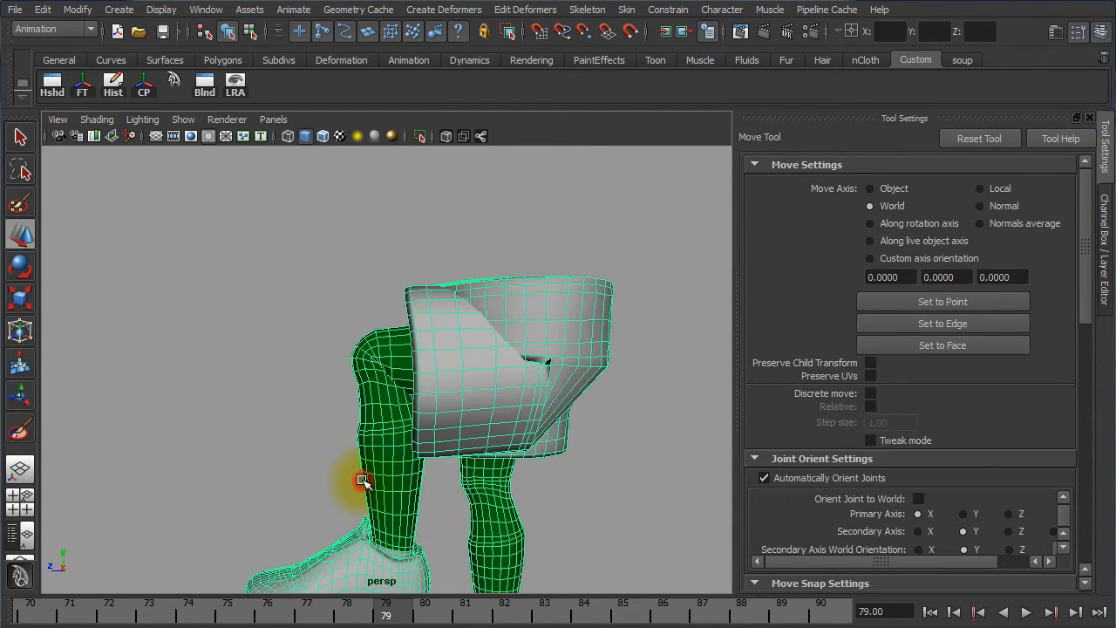
click(229, 415)
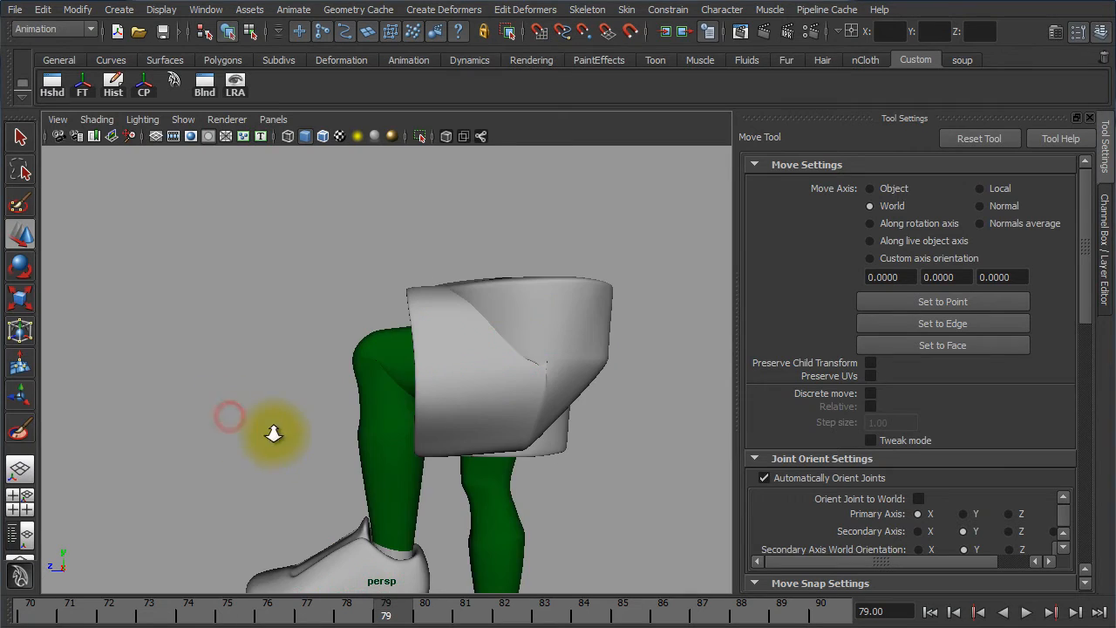
alt+right_drag(274, 428, 31, 403)
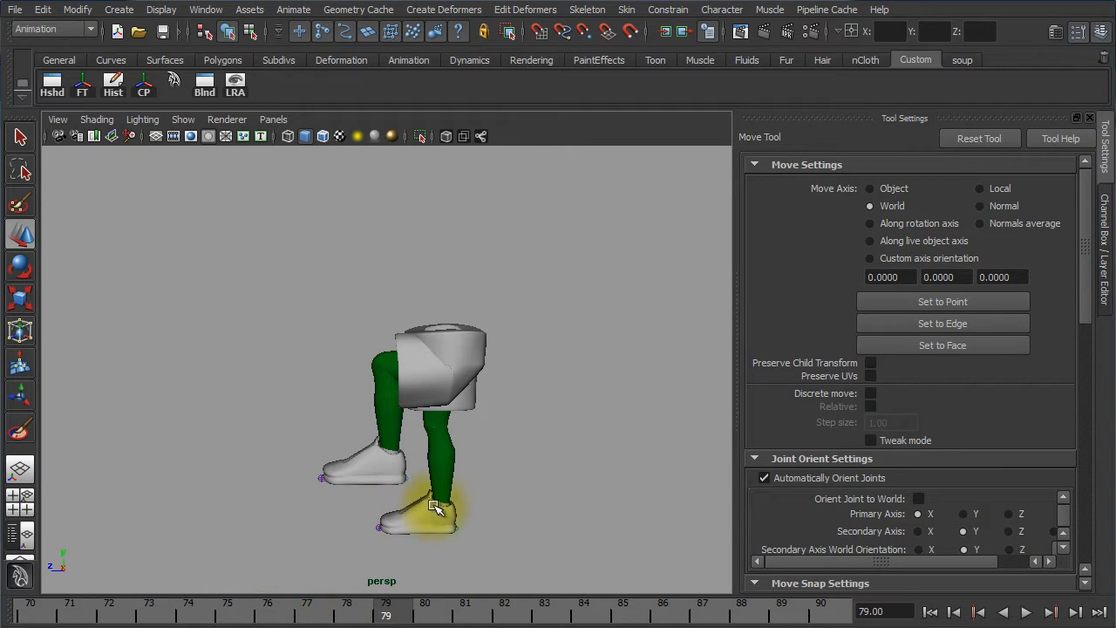
alt+drag(439, 511, 498, 496)
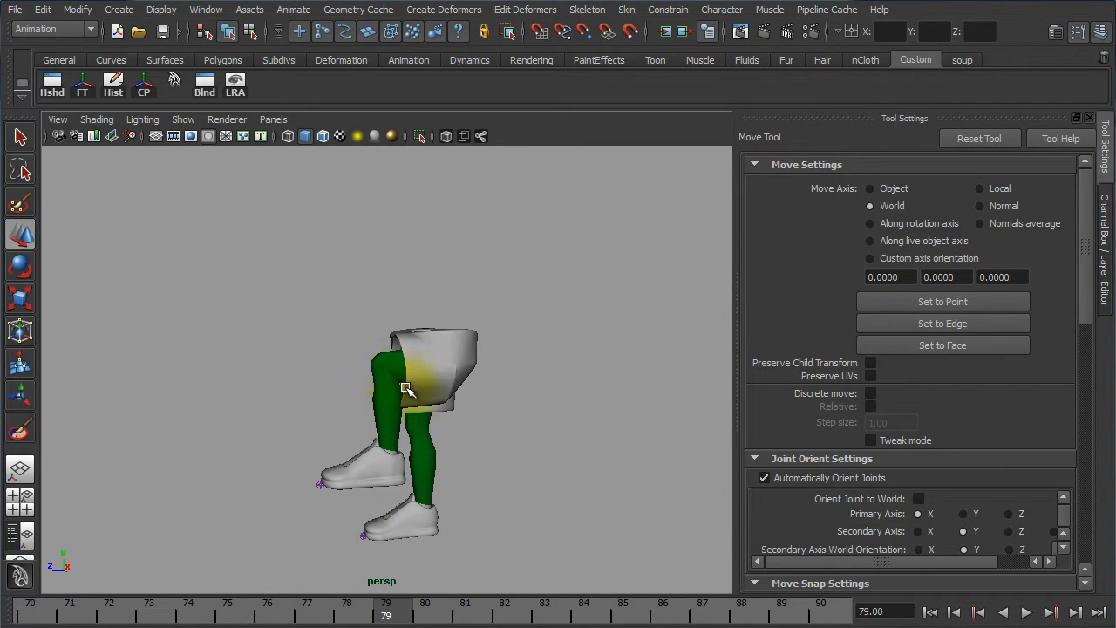
alt+middle_drag(474, 486, 473, 528)
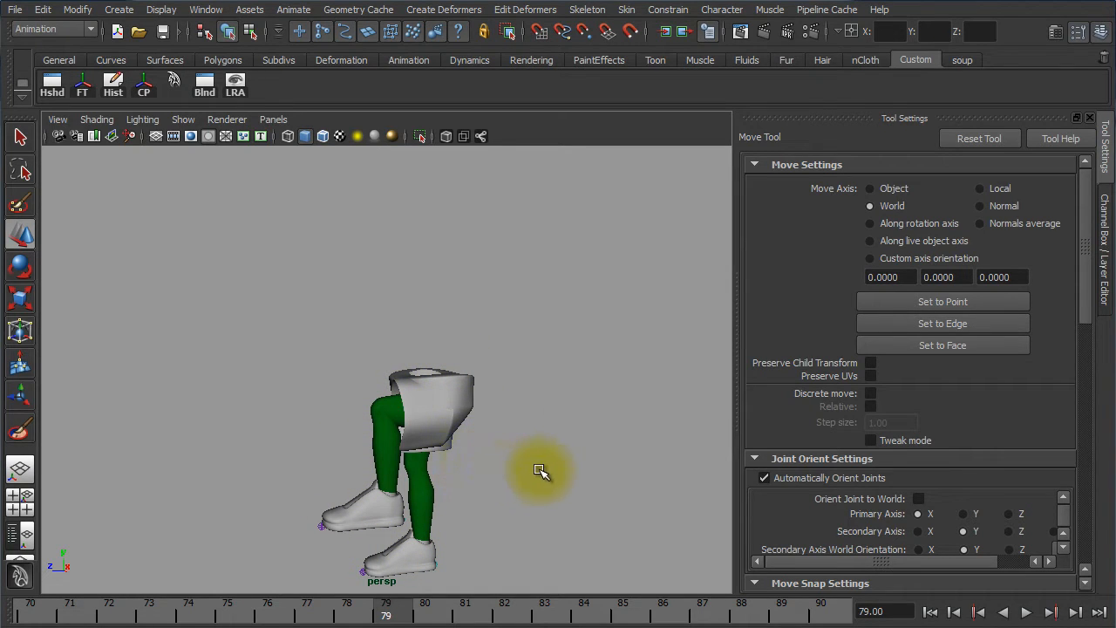
alt+drag(489, 488, 423, 556)
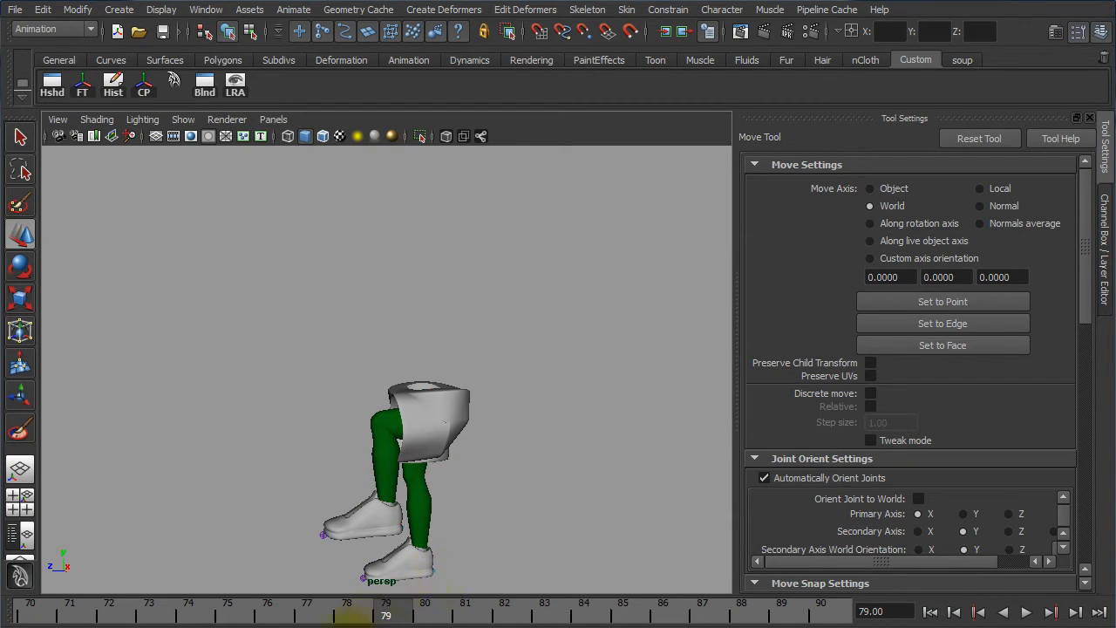
Inspect the bent left leg at frame 79 from several sides with the mesh deselected
mouse_move(370, 619)
mouse_down()
mouse_move(212, 593)
mouse_move(173, 576)
mouse_move(388, 610)
mouse_move(144, 553)
mouse_move(293, 576)
mouse_move(272, 563)
mouse_move(190, 560)
mouse_move(419, 609)
mouse_move(136, 559)
mouse_move(475, 617)
mouse_move(67, 561)
mouse_move(386, 612)
mouse_move(150, 586)
mouse_move(425, 616)
mouse_move(166, 586)
mouse_move(319, 613)
mouse_move(392, 605)
mouse_move(245, 597)
mouse_move(457, 607)
mouse_move(198, 571)
mouse_move(418, 606)
mouse_move(214, 582)
mouse_move(386, 611)
mouse_up()
alt+drag(347, 529, 611, 550)
alt+drag(445, 495, 353, 478)
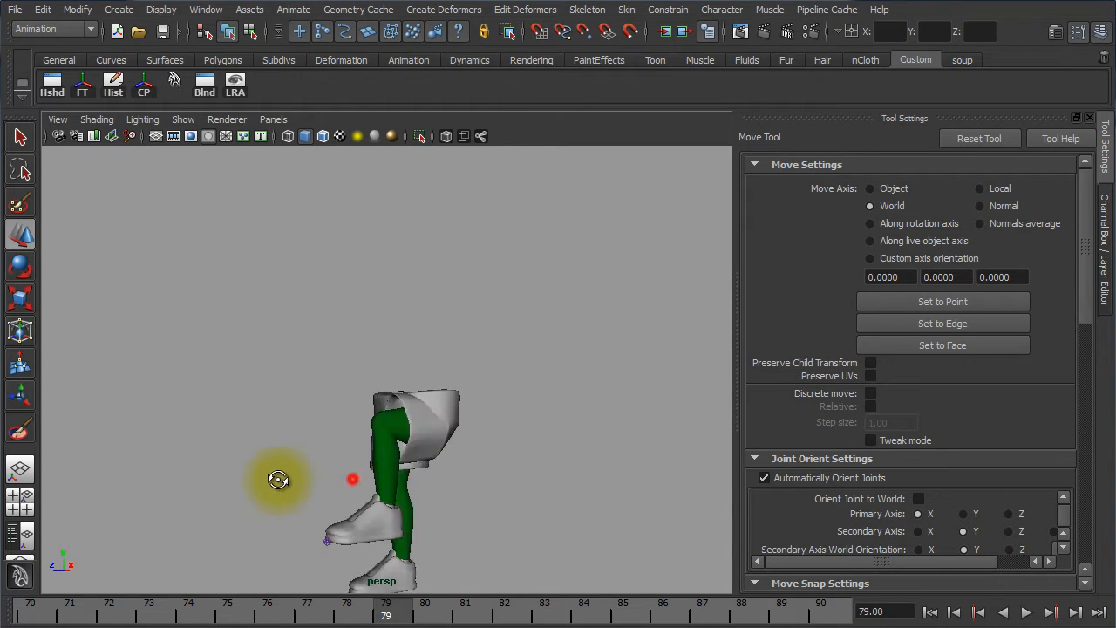
click(370, 464)
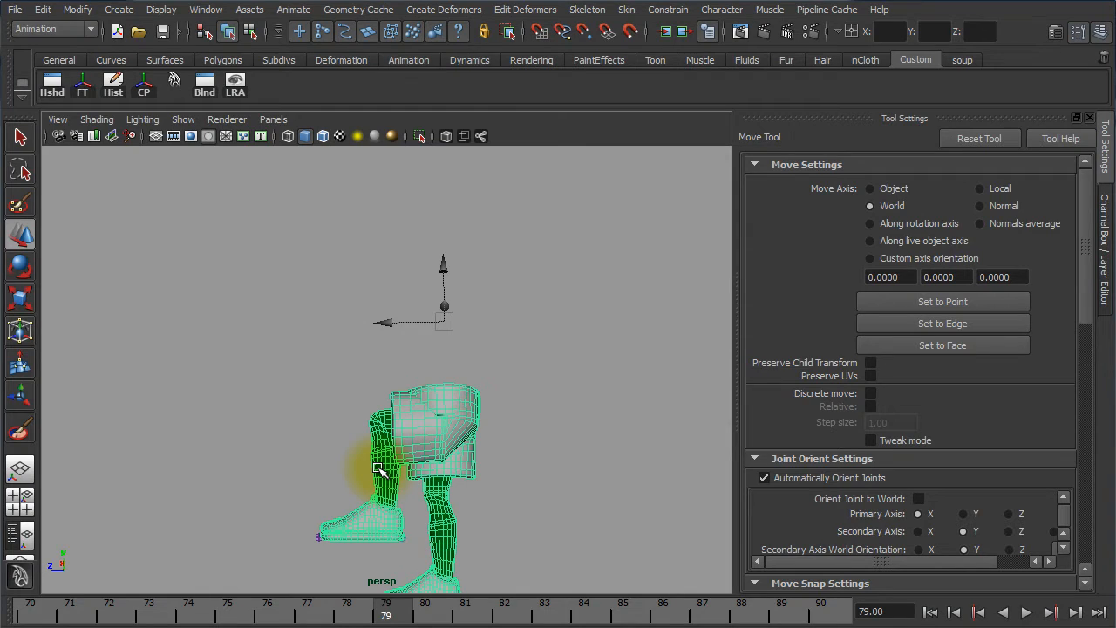
click(272, 463)
Scrub the animation between frames 74 and 80 to review how the shaded left knee bends
click(355, 611)
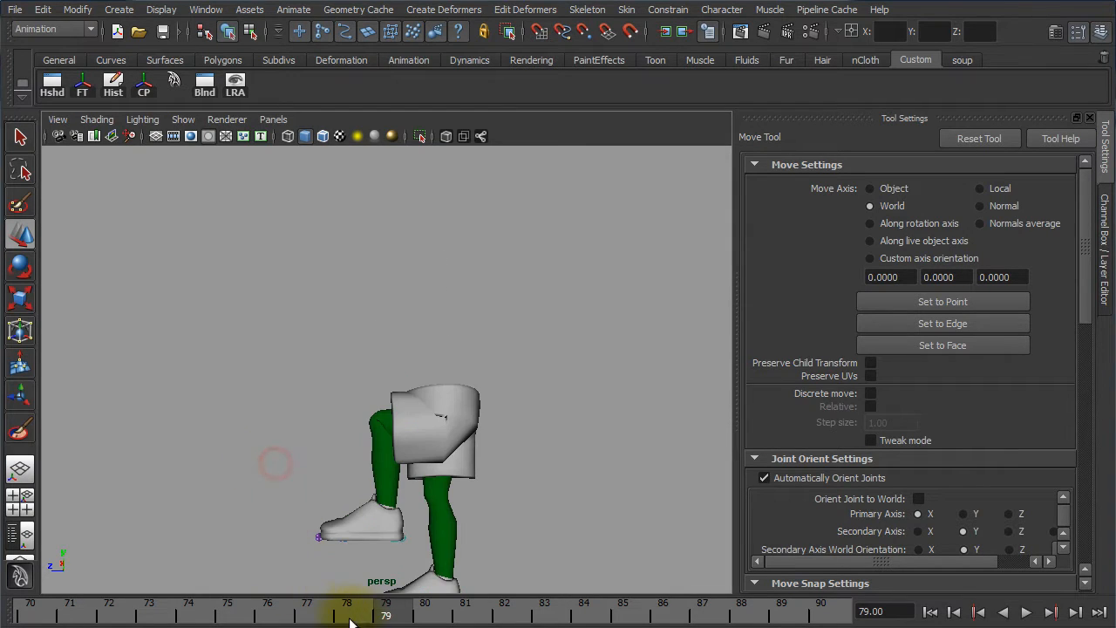
key(alt+v)
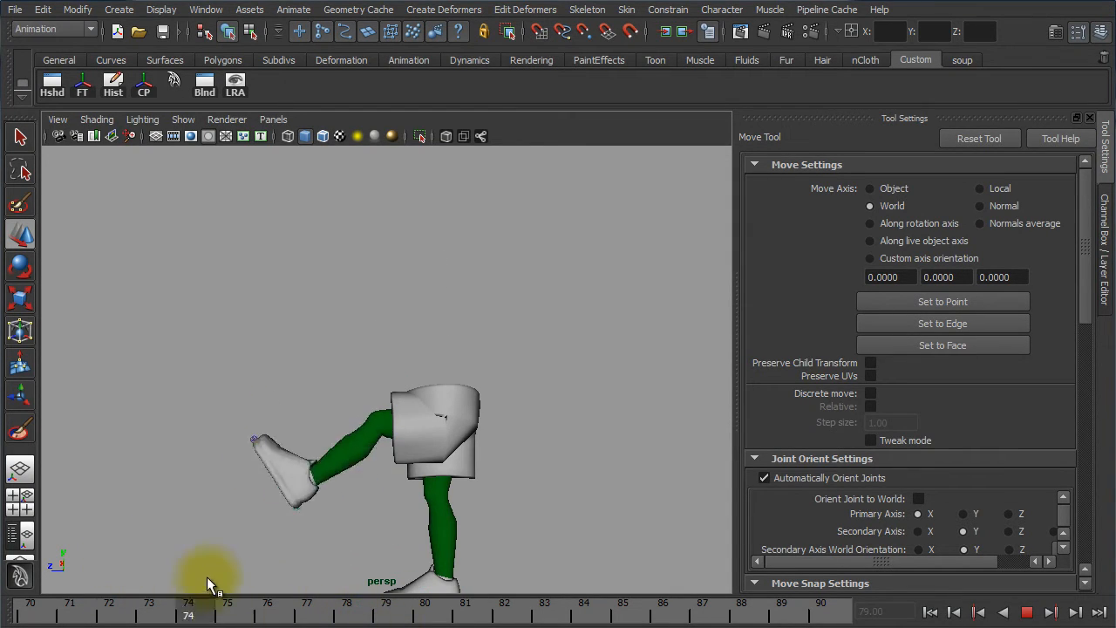
click(370, 460)
click(271, 451)
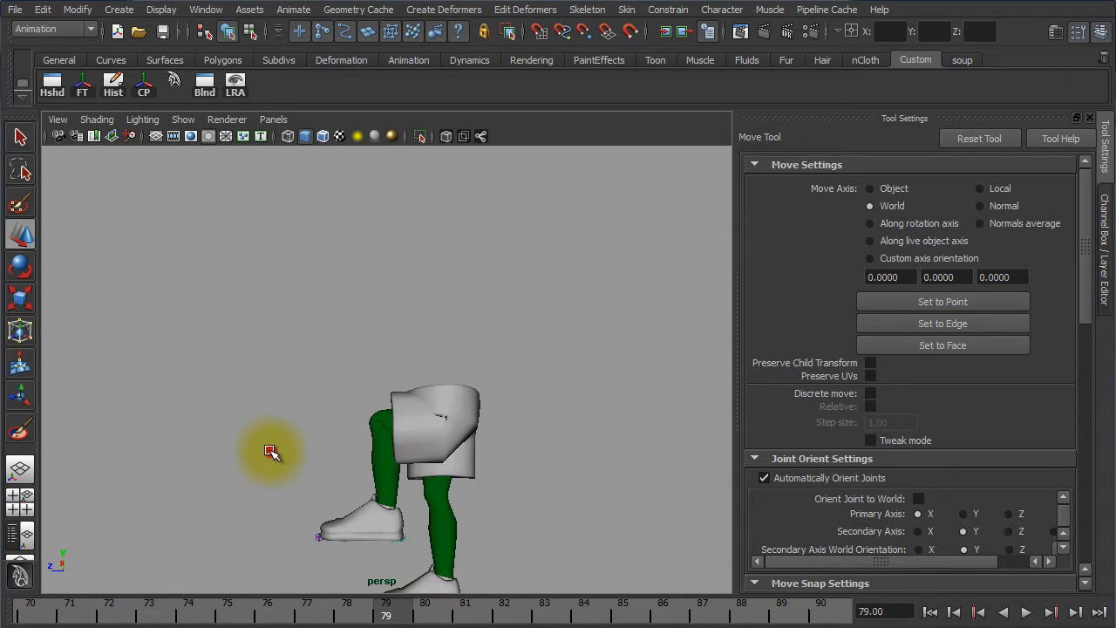
click(370, 468)
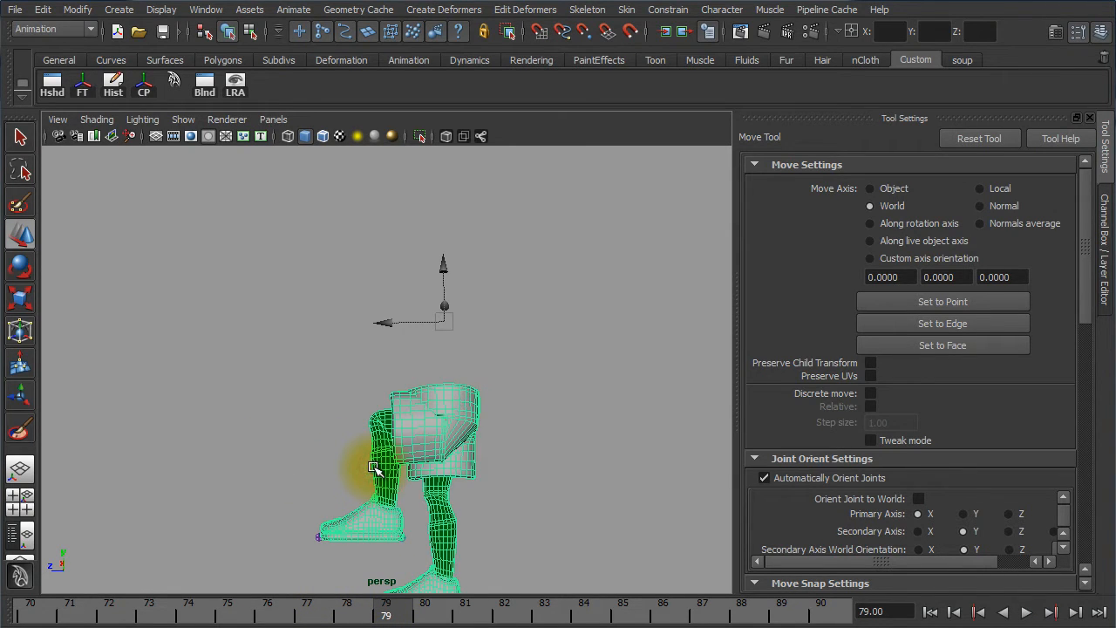
click(269, 450)
click(386, 613)
key(alt+v)
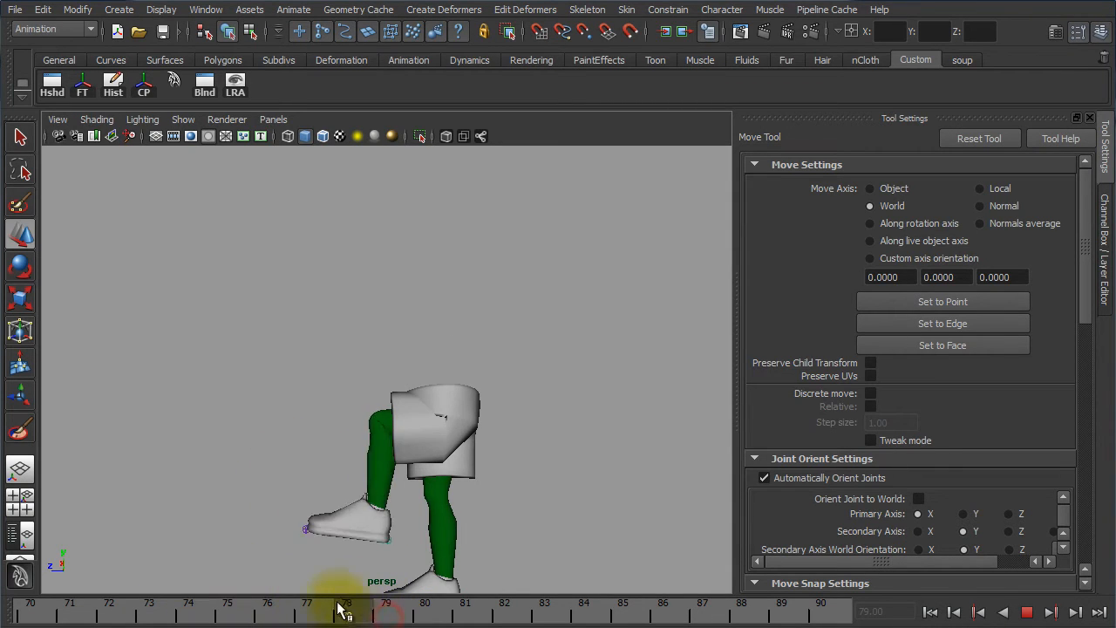
click(415, 614)
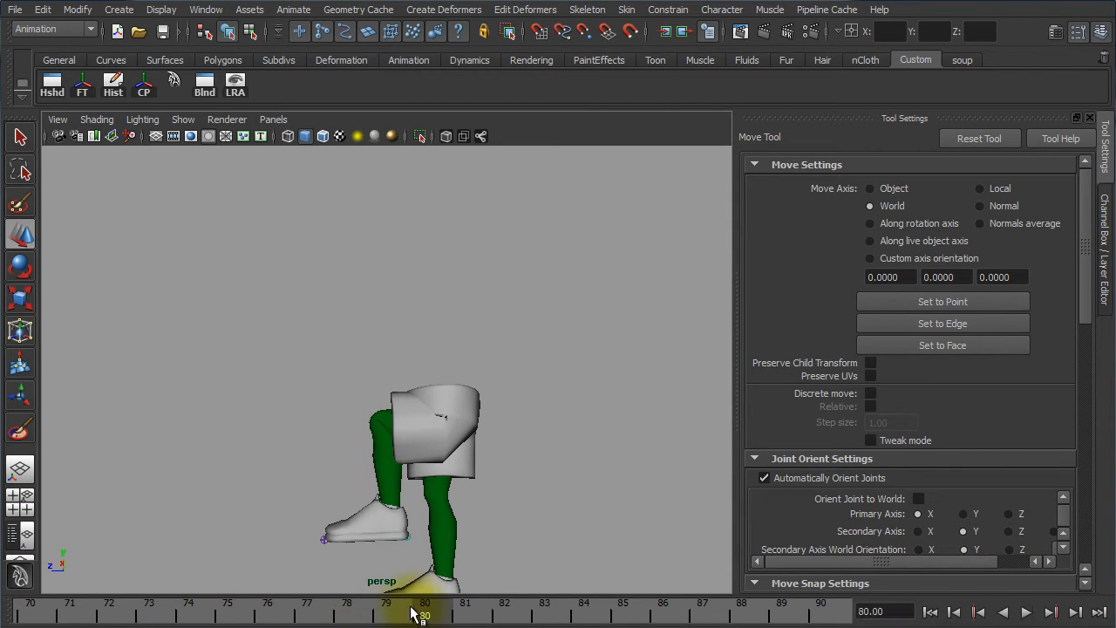
Select the leg mesh and examine the knee fold up close at frames 80 and 78
alt+right_drag(308, 516, 647, 606)
alt+middle_drag(487, 521, 428, 253)
mouse_move(355, 352)
alt+mouse_down()
mouse_move(387, 361)
mouse_move(359, 373)
alt+mouse_up()
alt+right_drag(359, 374, 556, 442)
click(333, 271)
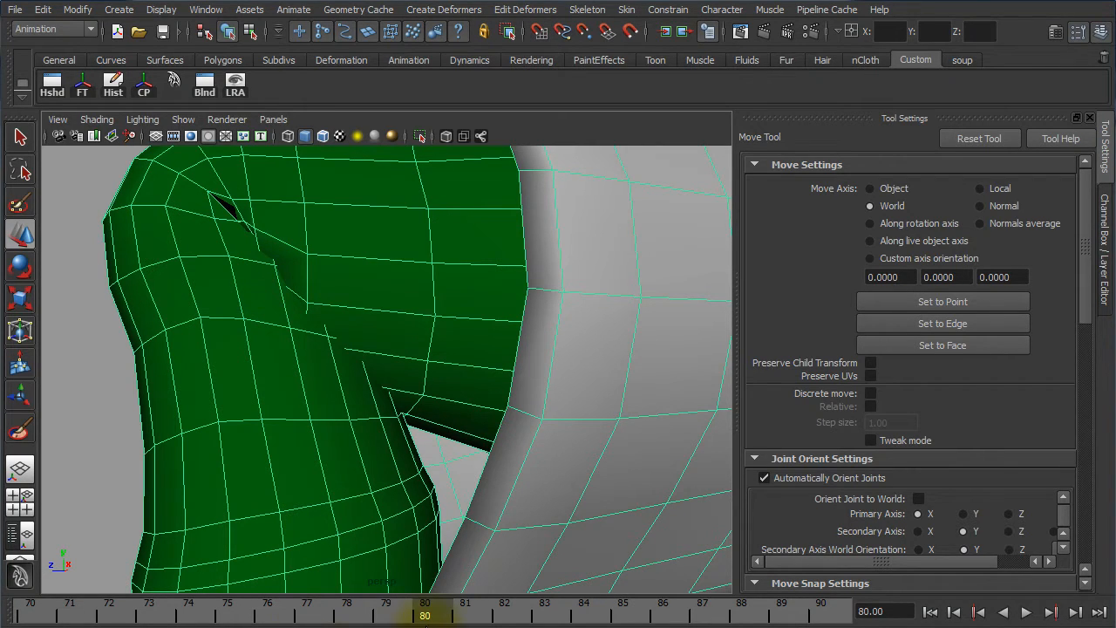
mouse_move(345, 619)
mouse_down()
mouse_move(279, 611)
mouse_move(337, 621)
mouse_up()
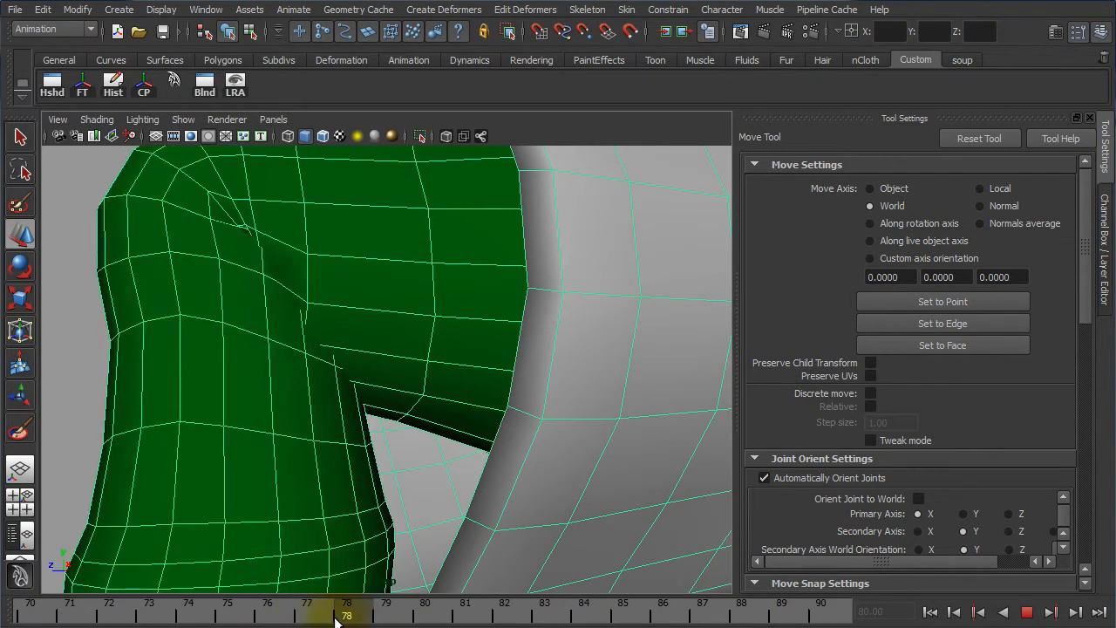
Preview the smoothed mesh around the knee at frame 78, and view the unsmoothed mesh at frame 77
click(87, 393)
click(145, 380)
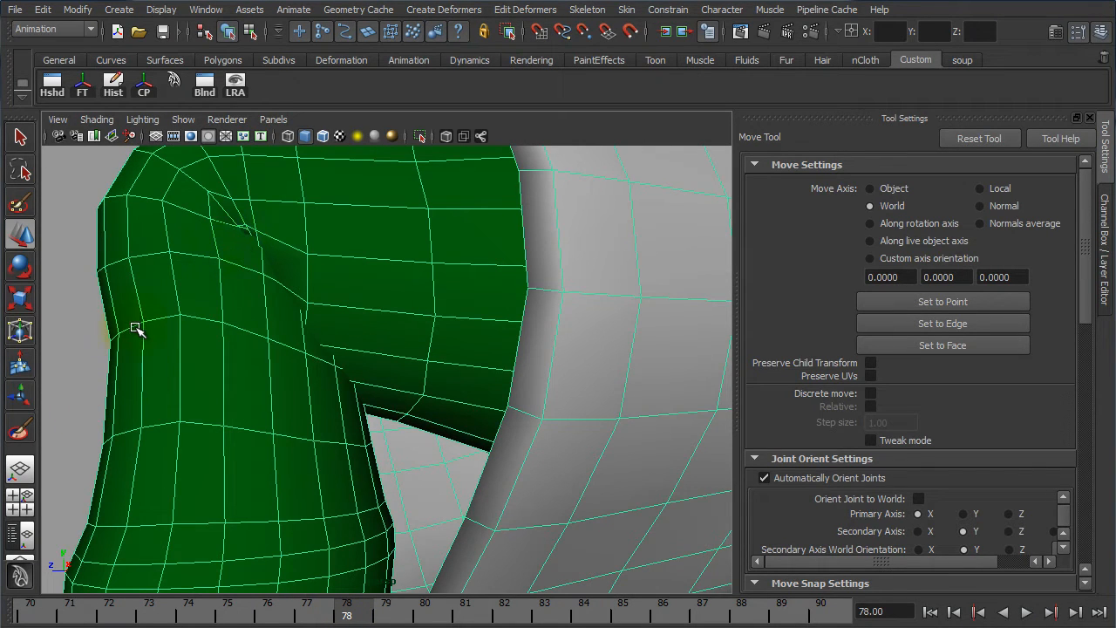
key(3)
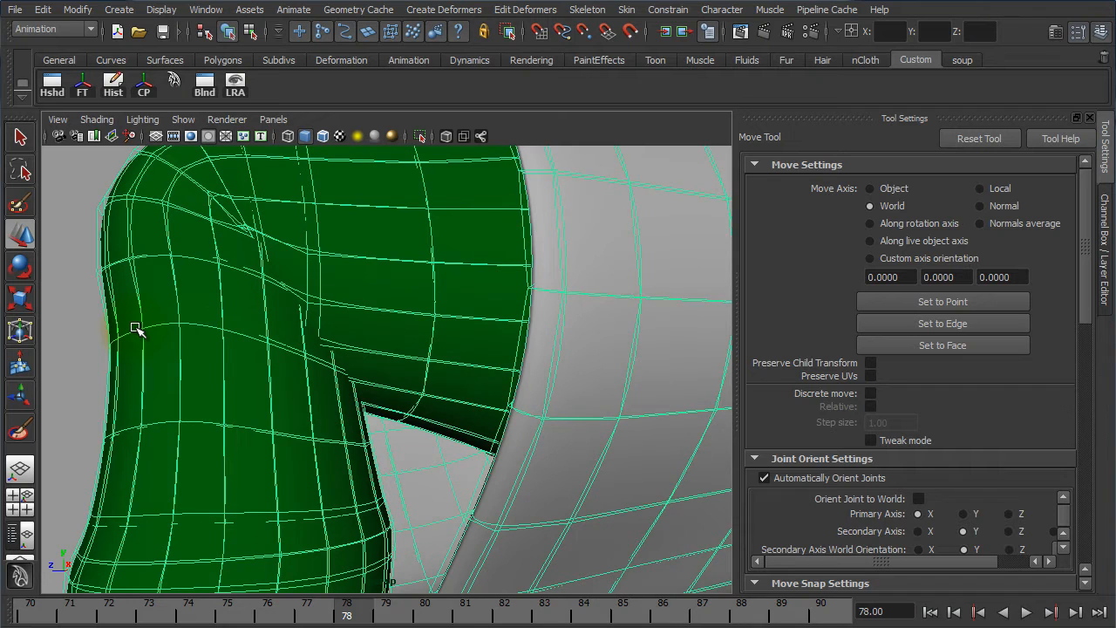
key(3)
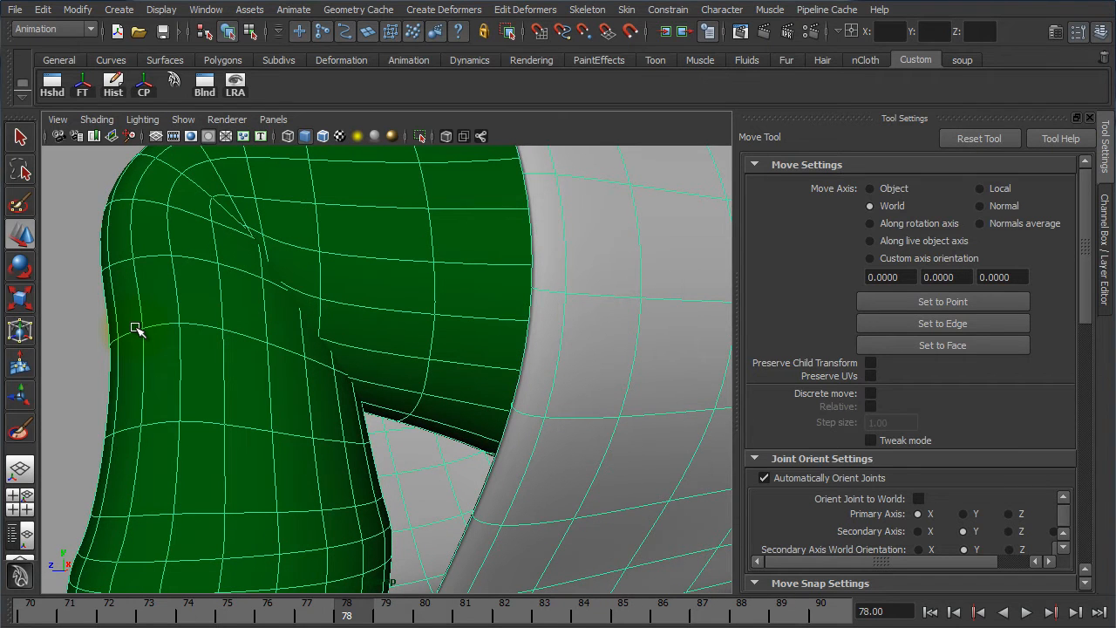
alt+right_drag(397, 497, 245, 485)
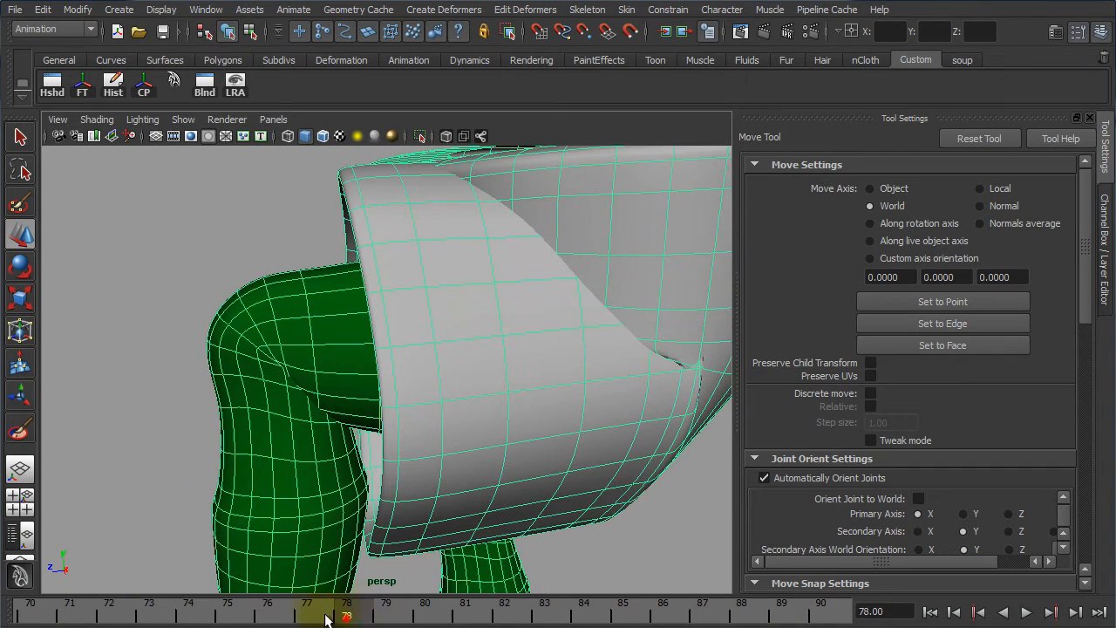
drag(327, 619, 317, 562)
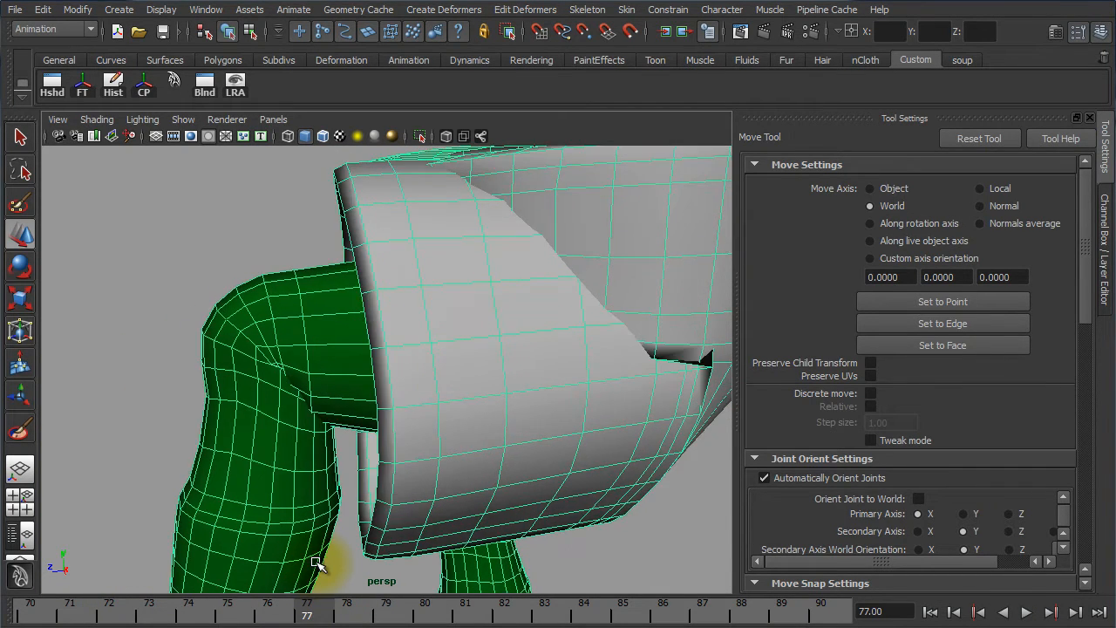
Resume painting skin weights on the knee crease at frame 74 and turn off the X-ray joint display
click(17, 433)
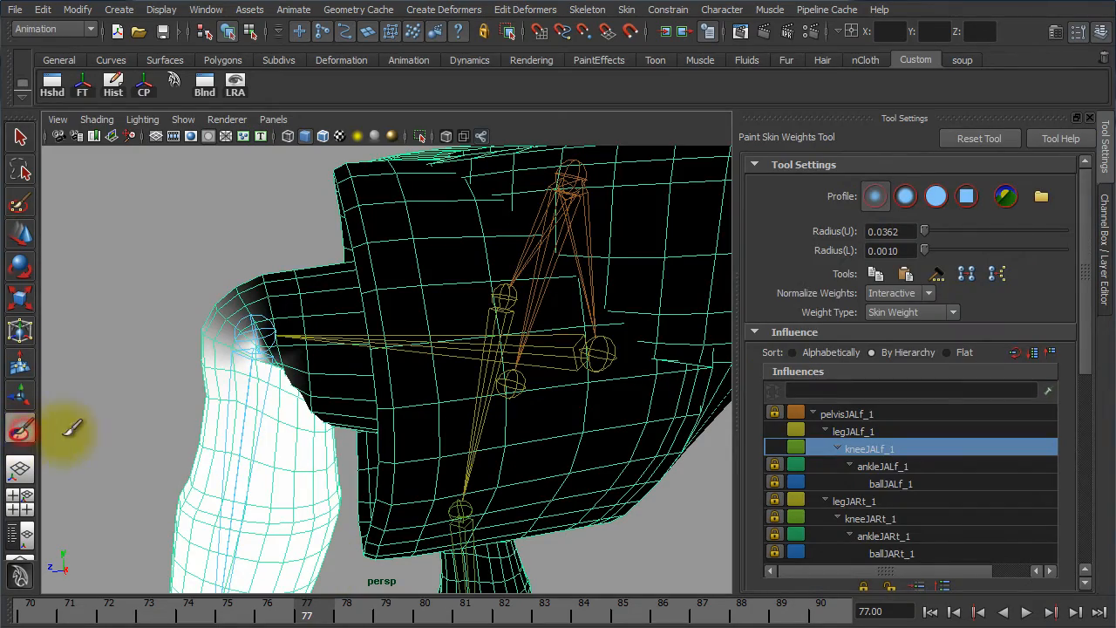
alt+drag(224, 453, 295, 412)
drag(299, 605, 189, 598)
alt+drag(170, 543, 350, 543)
alt+middle_drag(350, 543, 534, 246)
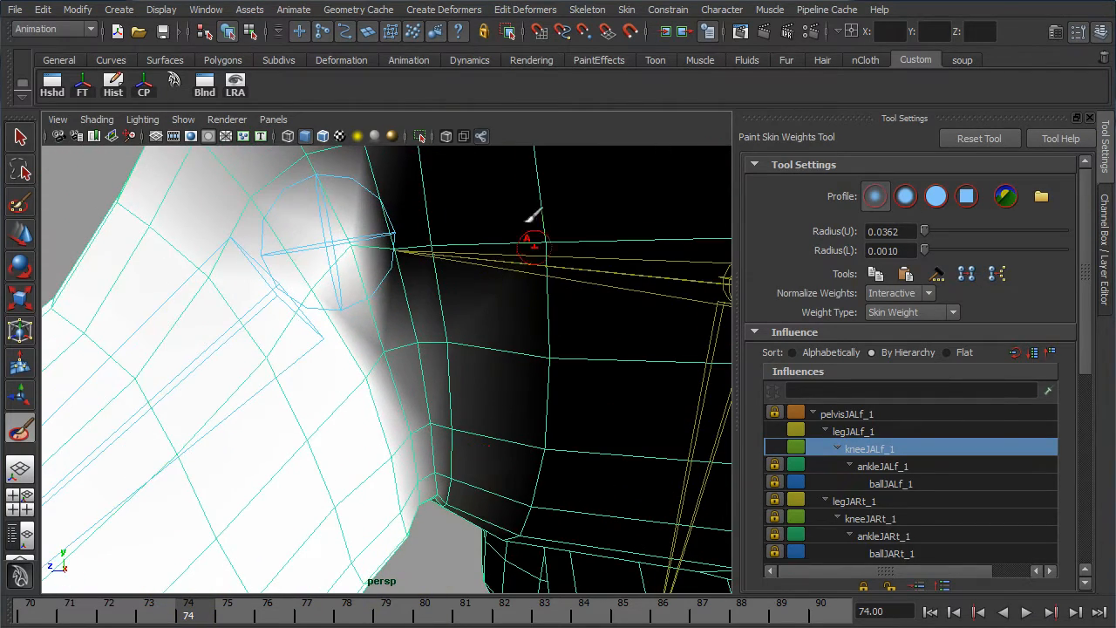
click(483, 136)
scroll(321, 361, up, 3)
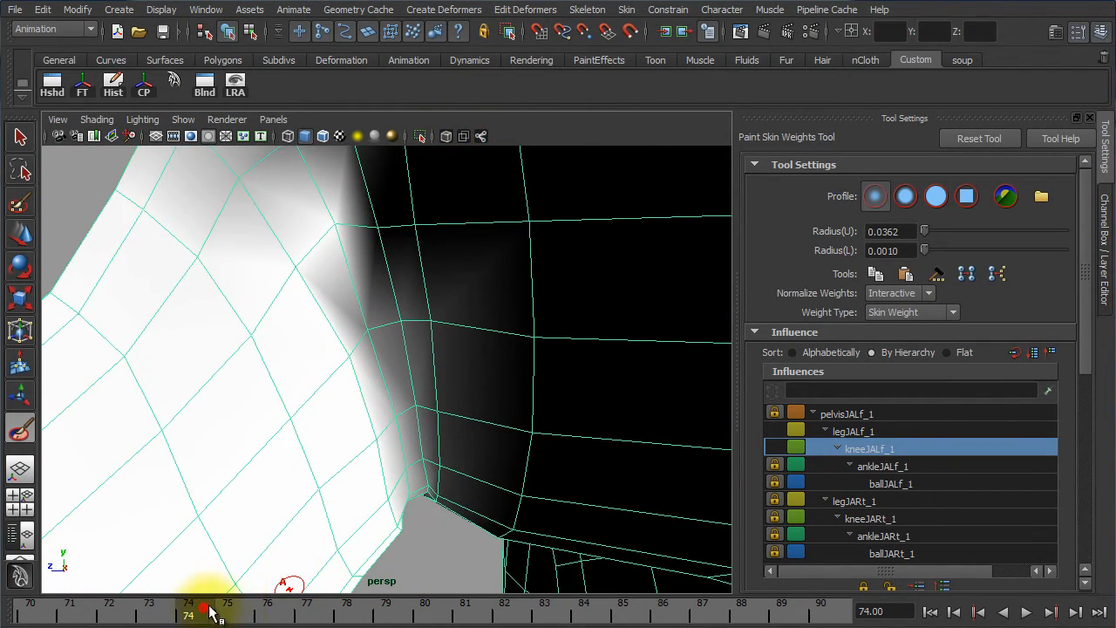
At frame 75, add legJALf_1 influence to the crease vertices on the side of the knee
drag(210, 613, 226, 613)
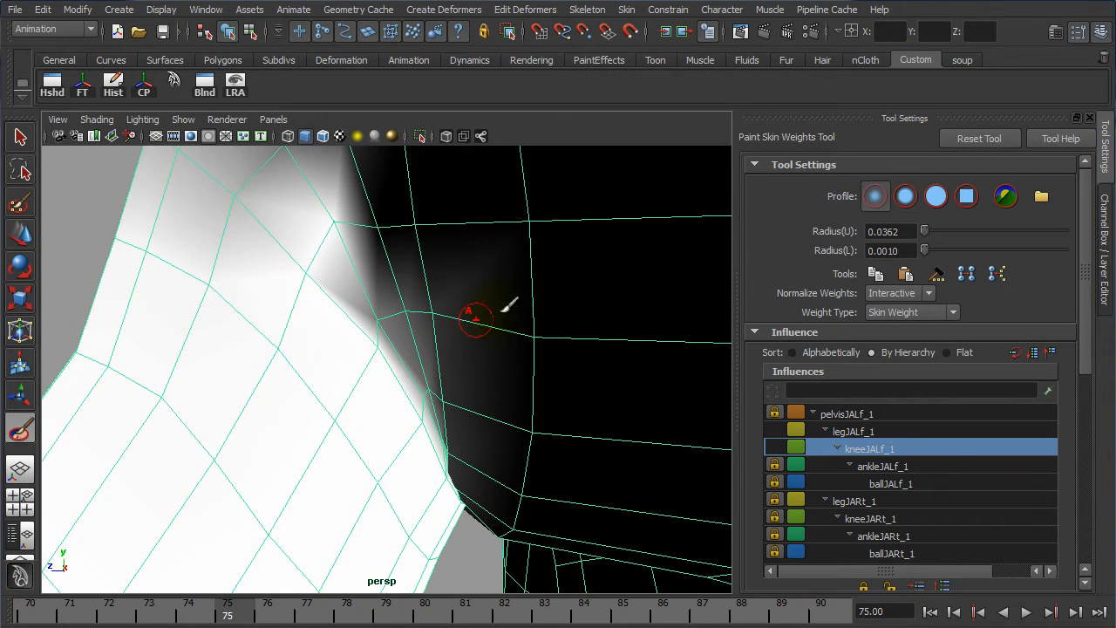
click(840, 430)
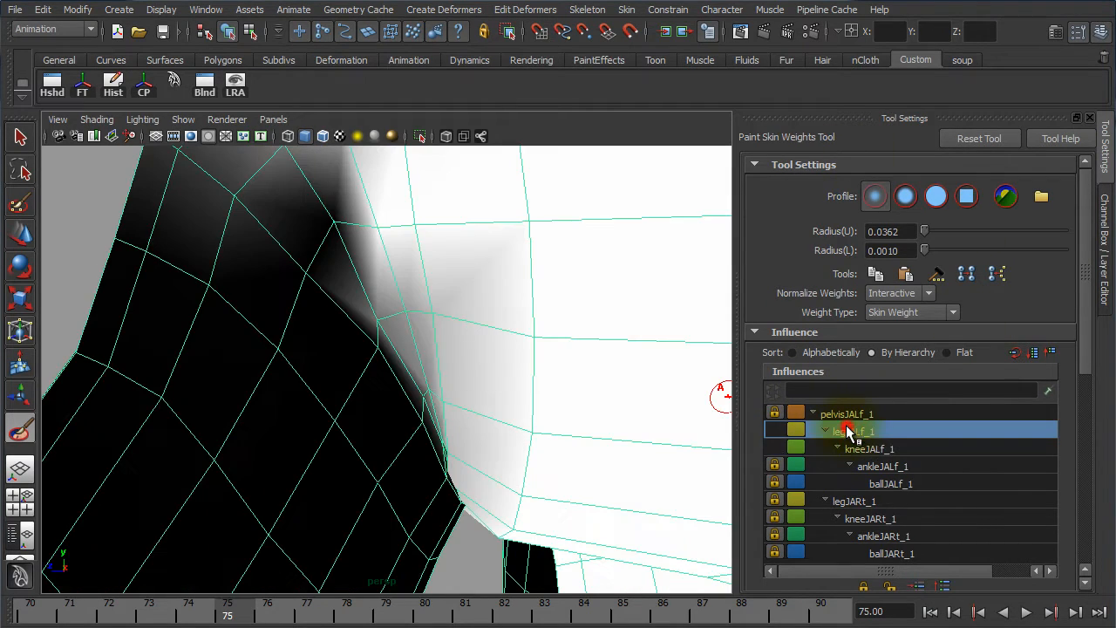
click(373, 345)
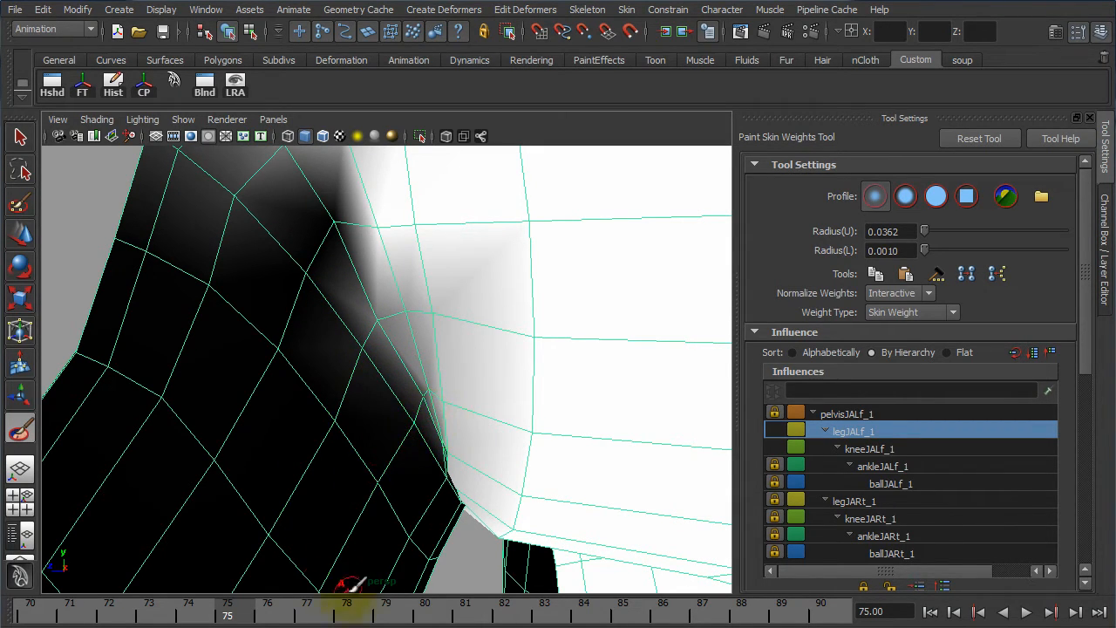
click(334, 225)
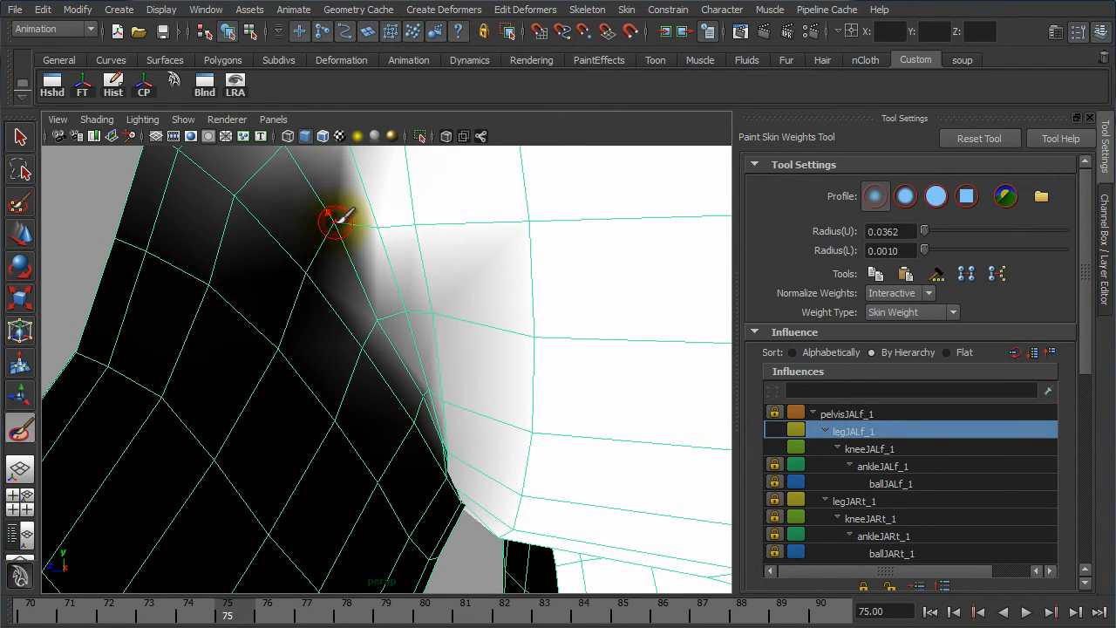
Switch the influence to kneeJALf_1, touch up the middle crease vertex at frame 75, and check the fold at frame 78
click(852, 450)
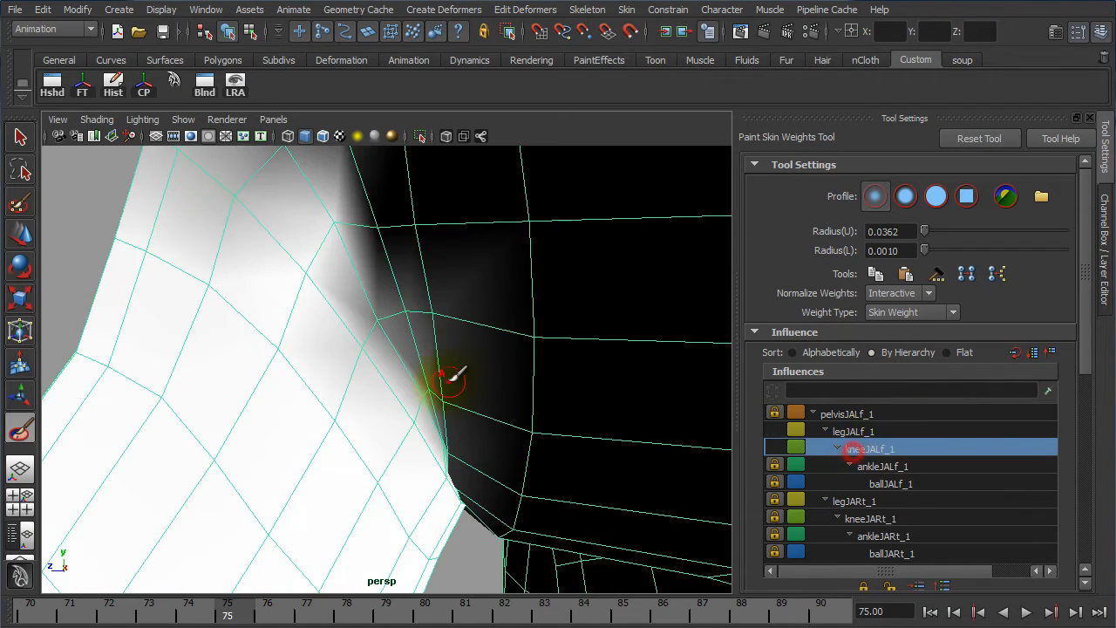
click(383, 315)
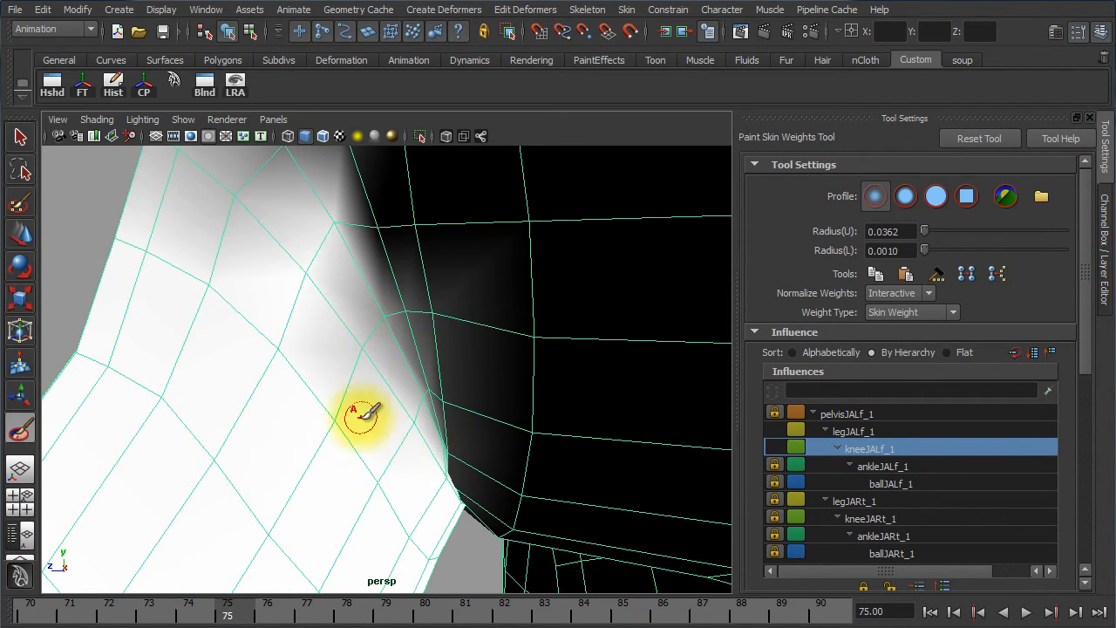
drag(224, 611, 367, 583)
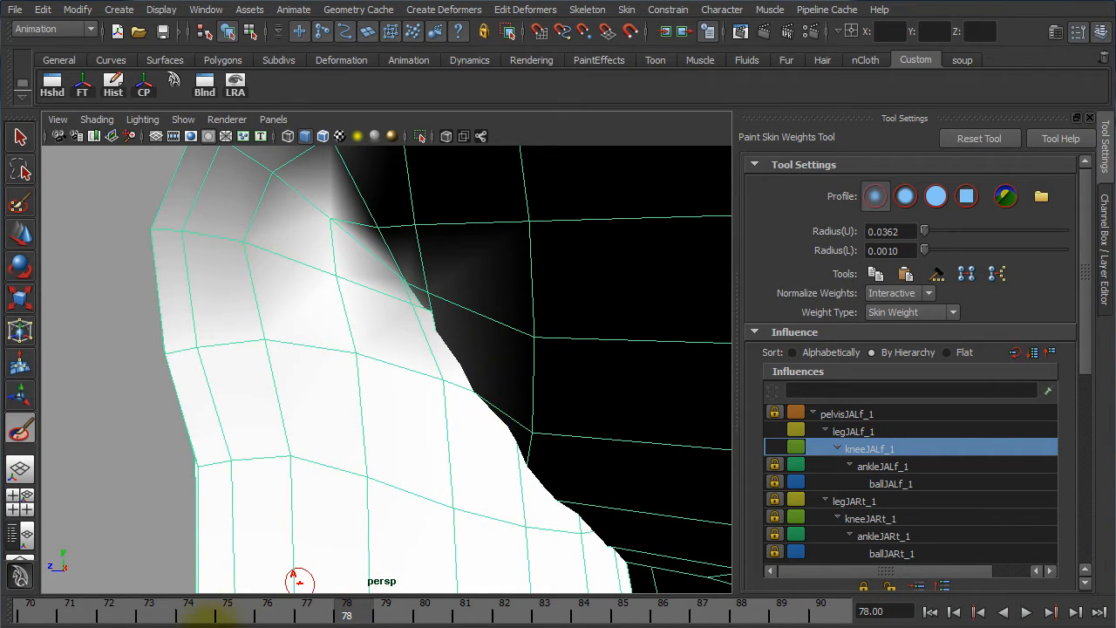
Paint kneeJALf_1 weight onto the crease vertices on the opposite side of the knee at frame 74
drag(312, 612, 266, 599)
mouse_move(212, 357)
alt+mouse_down()
mouse_move(598, 339)
mouse_move(548, 370)
mouse_move(482, 360)
alt+mouse_up()
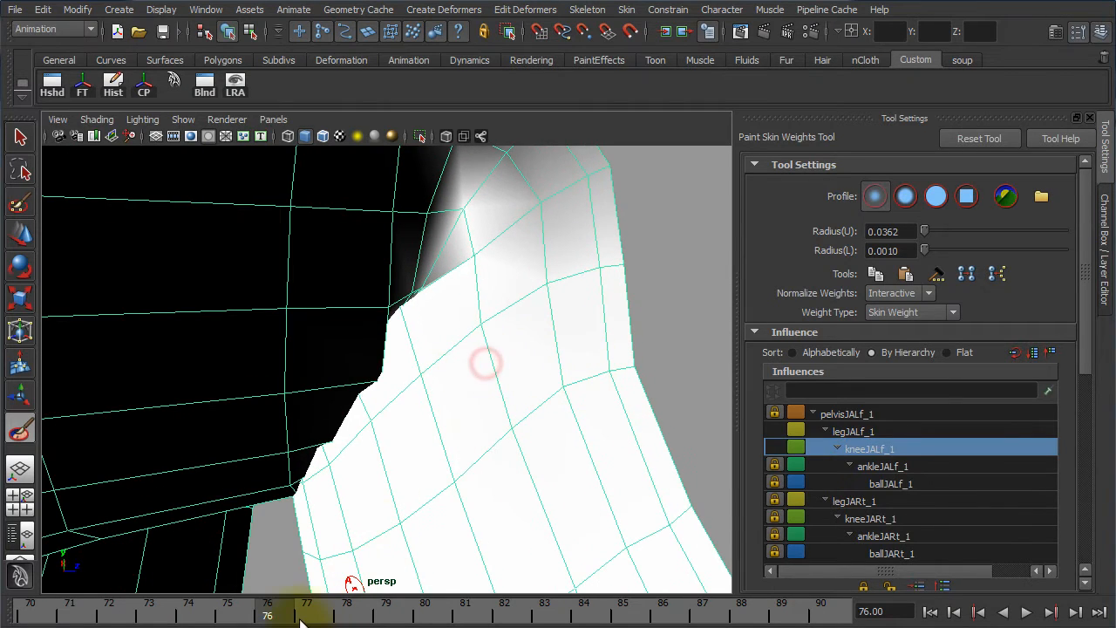
drag(301, 621, 207, 580)
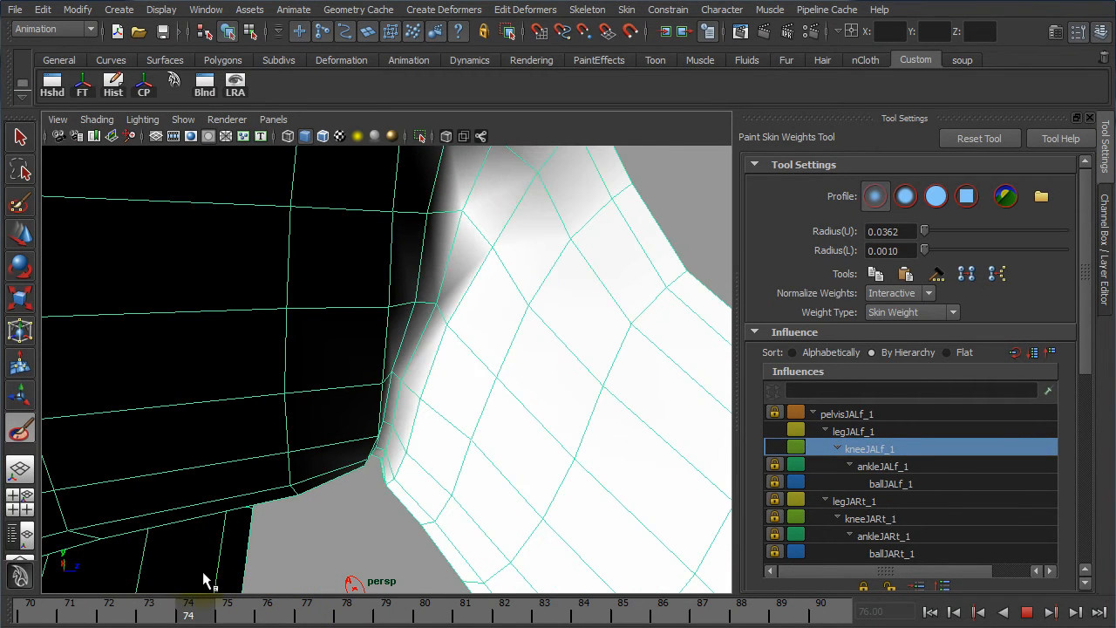
alt+drag(391, 441, 379, 426)
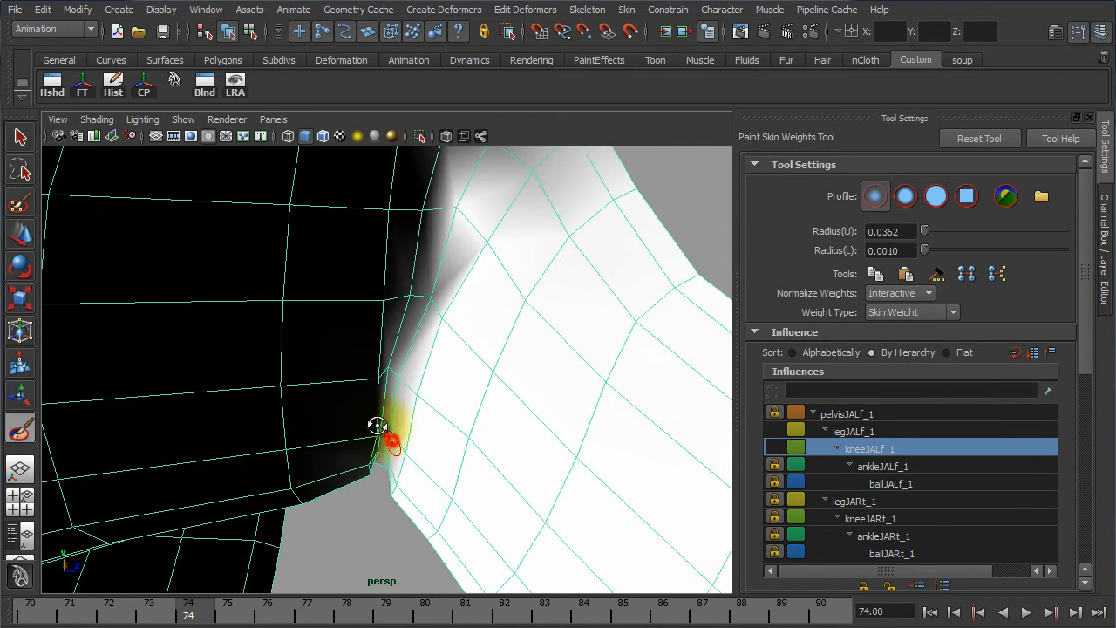
alt+right_drag(326, 446, 421, 442)
click(427, 438)
mouse_move(324, 512)
alt+mouse_down()
mouse_move(319, 503)
mouse_move(352, 492)
alt+mouse_up()
drag(365, 476, 381, 361)
mouse_move(361, 462)
mouse_down()
mouse_move(367, 541)
mouse_move(361, 461)
mouse_move(363, 498)
mouse_move(386, 499)
mouse_move(332, 448)
mouse_move(297, 567)
mouse_up()
mouse_move(197, 616)
mouse_down()
mouse_move(130, 611)
mouse_move(189, 610)
mouse_up()
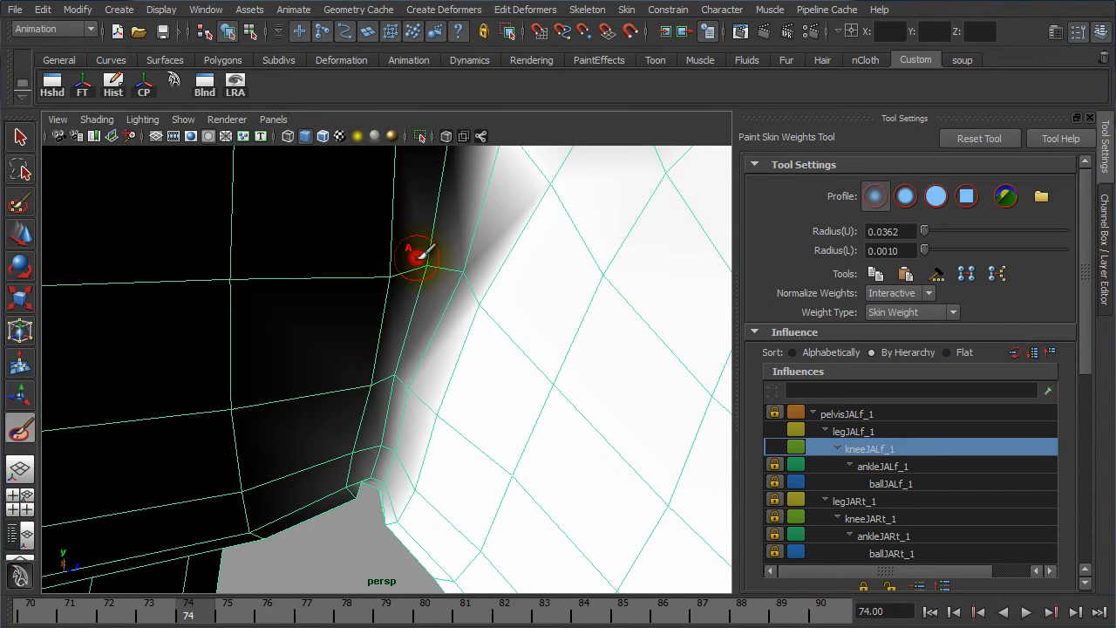
drag(417, 257, 429, 257)
Blend the kneeJALf_1 weights across the thigh-side crease, working between frames 74 and 72
alt+right_drag(407, 396, 263, 377)
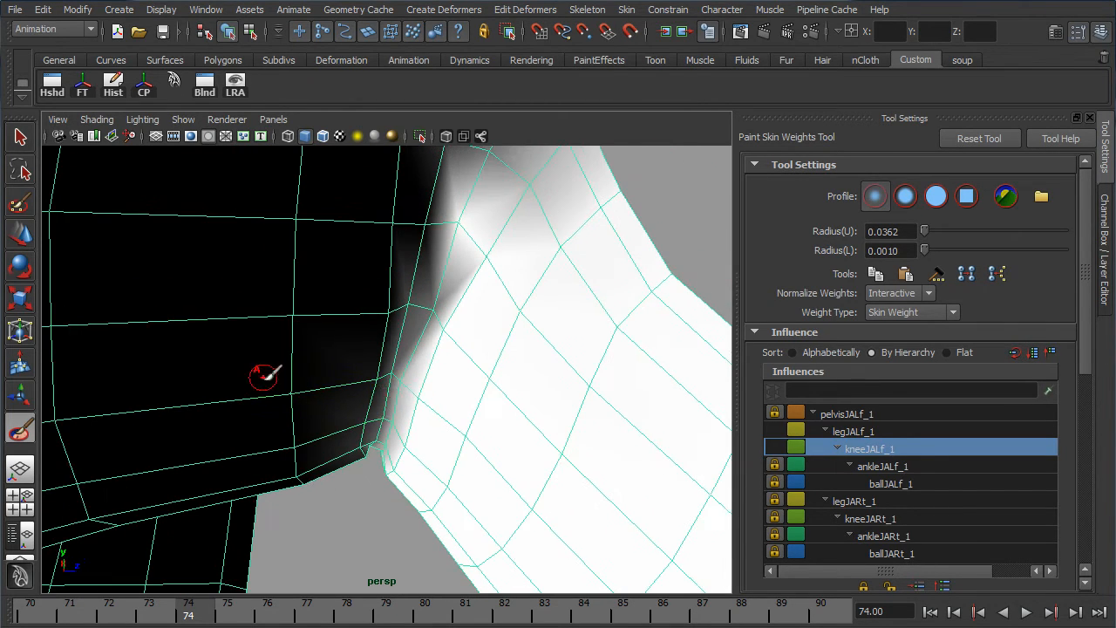
mouse_move(170, 611)
mouse_down()
mouse_move(109, 610)
mouse_move(224, 610)
mouse_move(149, 602)
mouse_move(184, 603)
mouse_up()
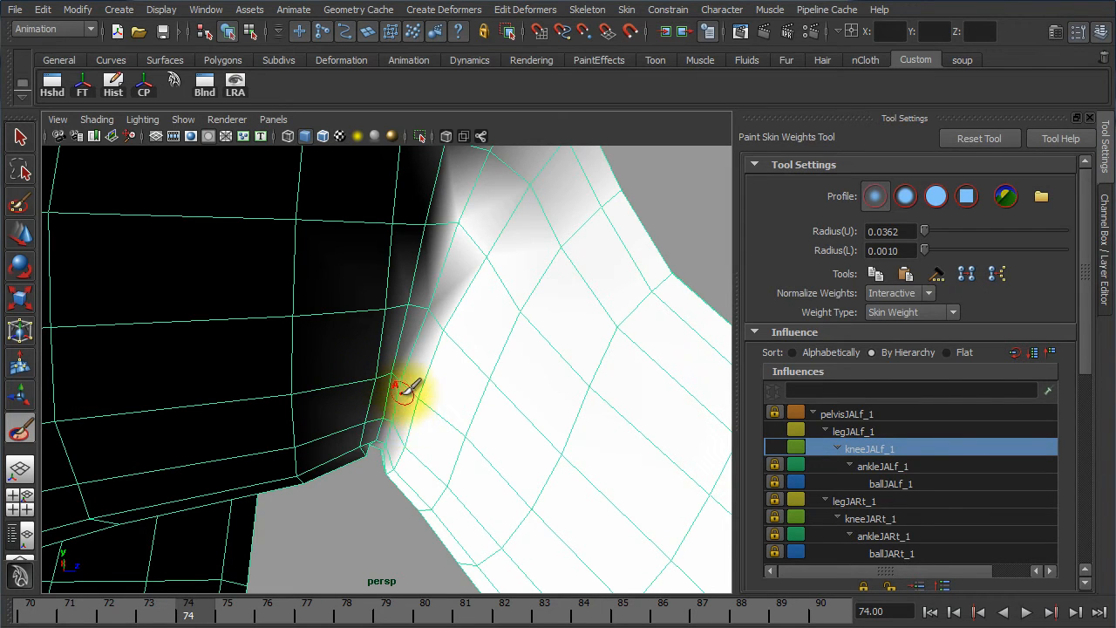
mouse_move(192, 616)
mouse_down()
mouse_move(139, 615)
mouse_move(314, 616)
mouse_move(188, 616)
mouse_up()
drag(213, 562, 125, 530)
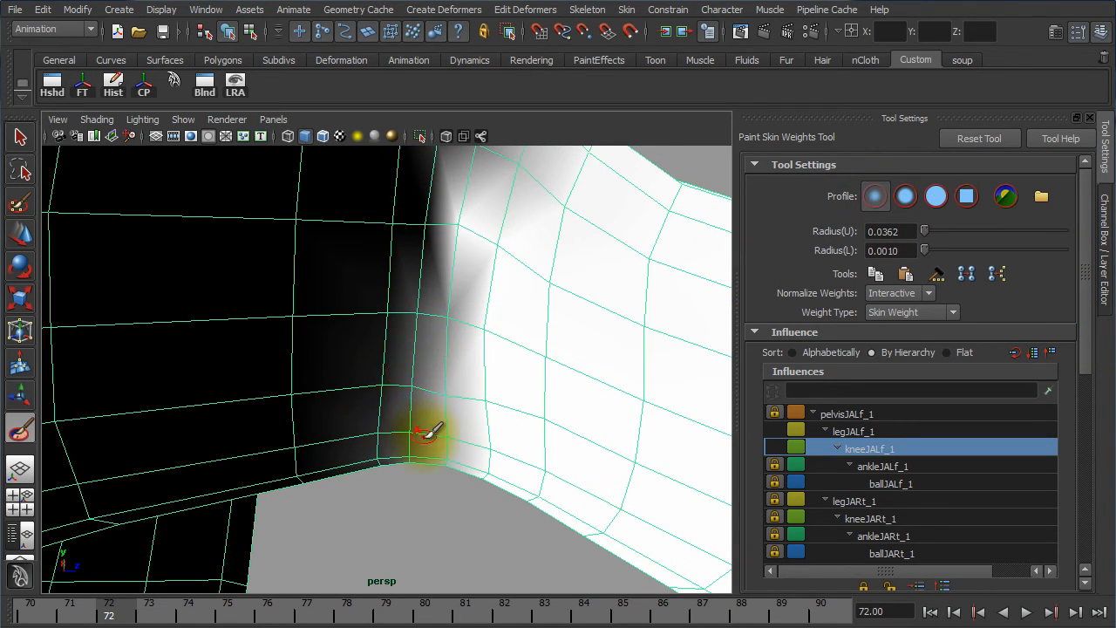
Bring the paint operation and value settings into view, and compare the knee crease at frames 74 and 72
drag(1086, 353, 1089, 524)
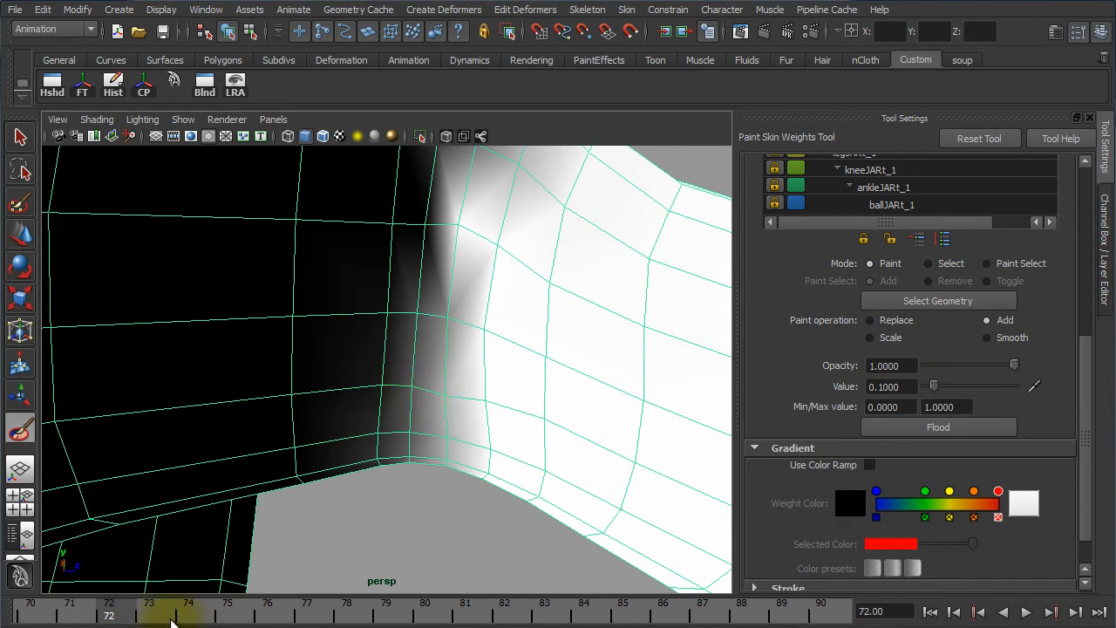
mouse_move(111, 619)
mouse_down()
mouse_move(95, 613)
mouse_move(212, 611)
mouse_move(188, 614)
mouse_up()
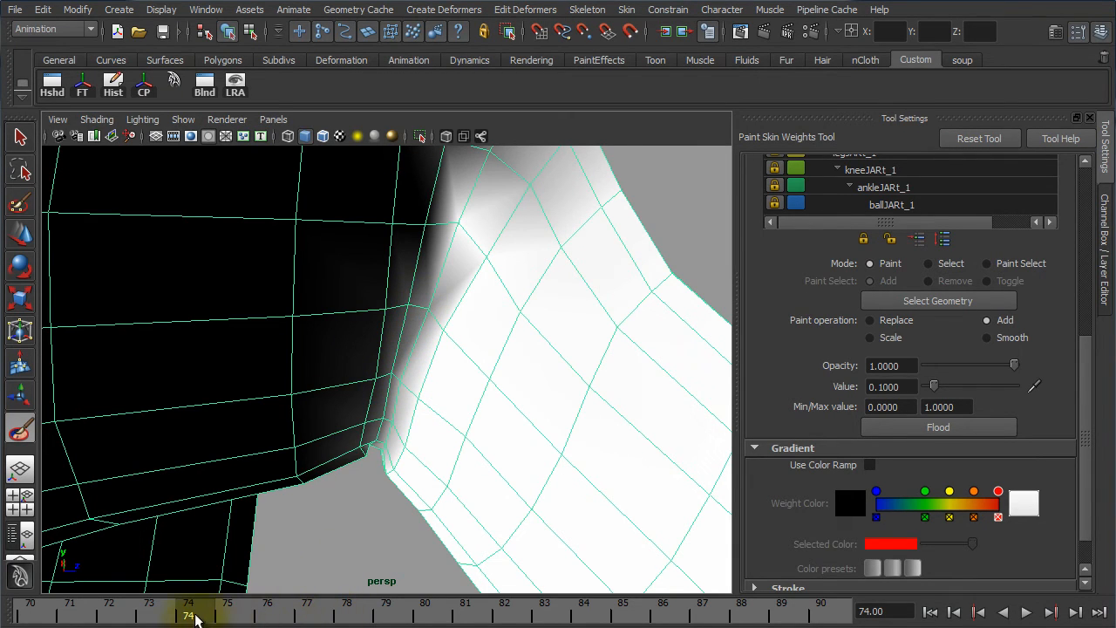
mouse_move(195, 619)
mouse_down()
mouse_move(128, 610)
mouse_move(325, 618)
mouse_move(119, 595)
mouse_up()
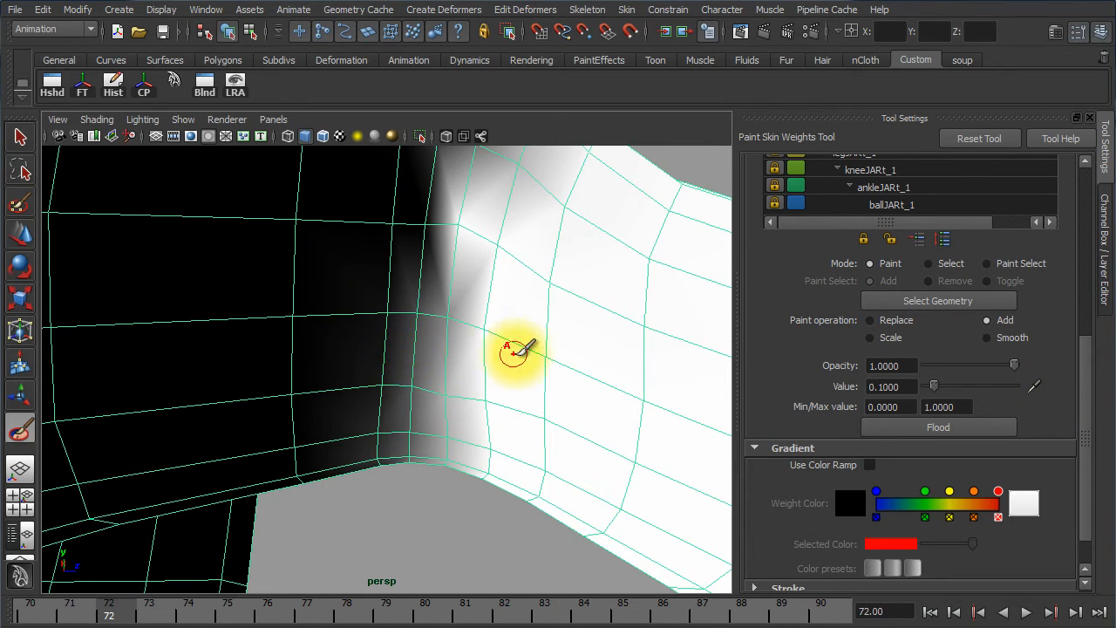
Add kneeJALf_1 weight at a value of 0.1 to the inner crease vertices behind the knee, working between frames 72 and 75
click(432, 380)
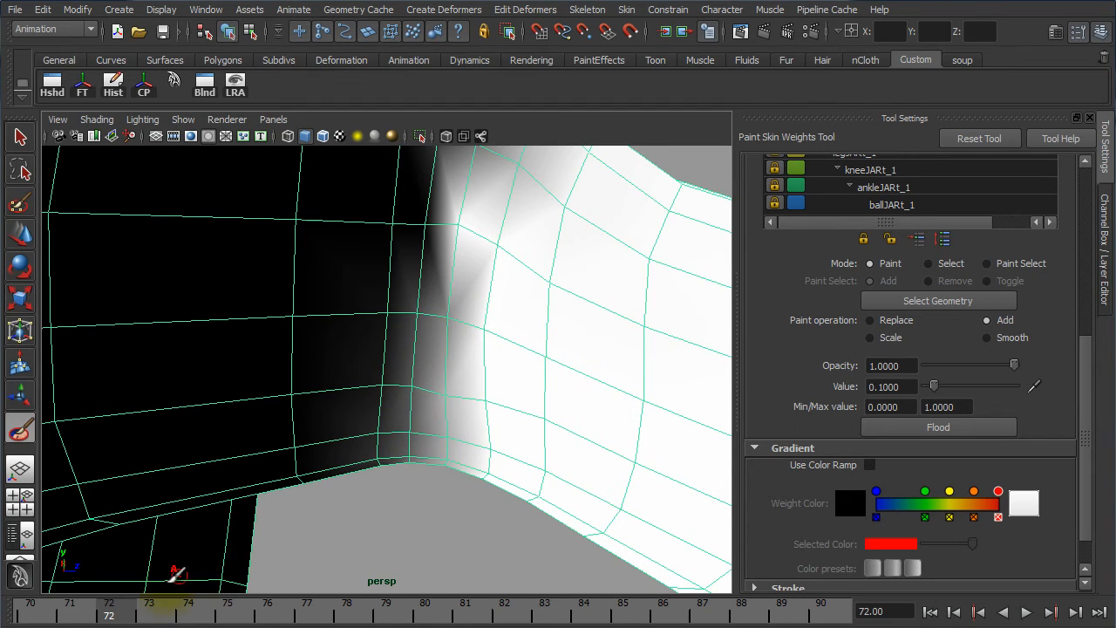
mouse_move(117, 617)
mouse_down()
mouse_move(264, 613)
mouse_move(165, 615)
mouse_move(223, 613)
mouse_up()
click(367, 364)
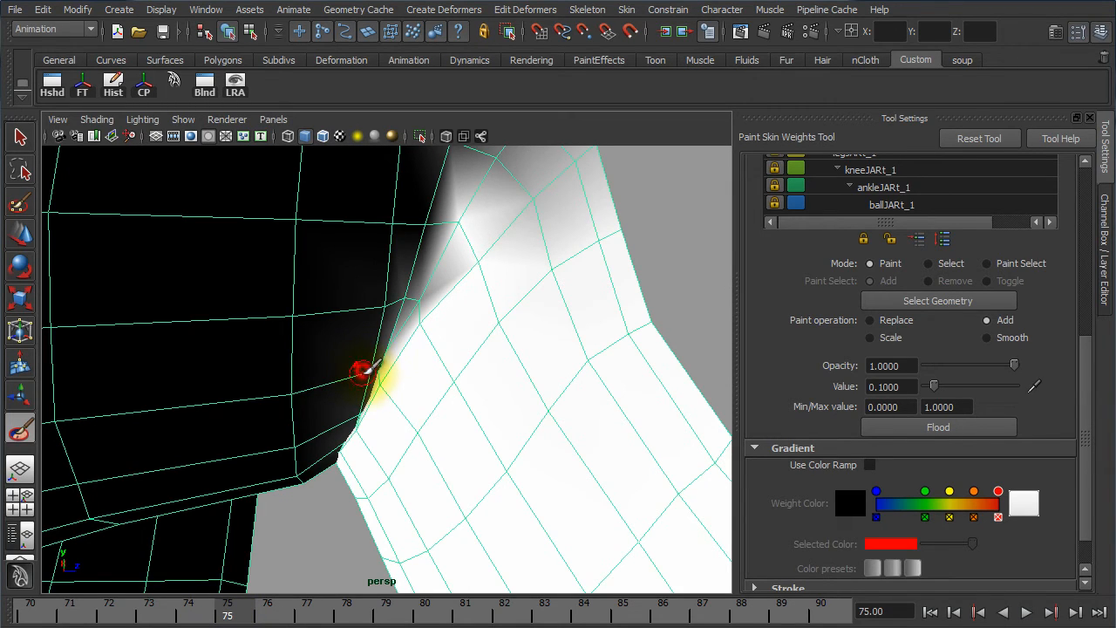
click(384, 323)
click(389, 307)
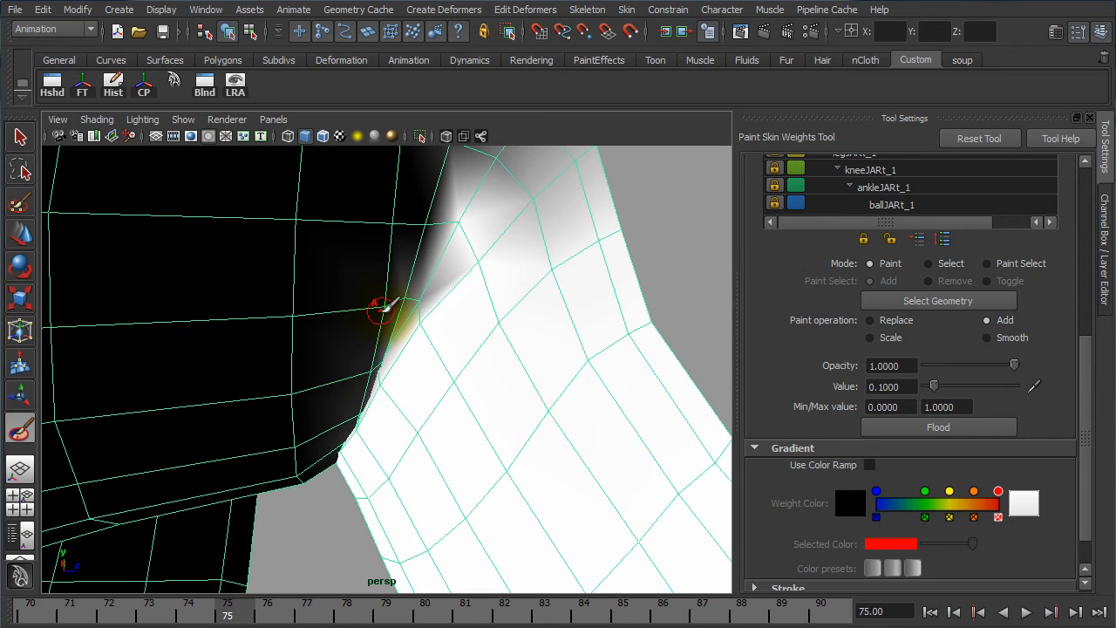
Examine the back of the knee crease from several angles at frame 74, and check the whole knee's fold at frame 79
mouse_move(225, 611)
mouse_down()
mouse_move(130, 608)
mouse_move(234, 614)
mouse_move(187, 611)
mouse_move(230, 613)
mouse_move(212, 616)
mouse_up()
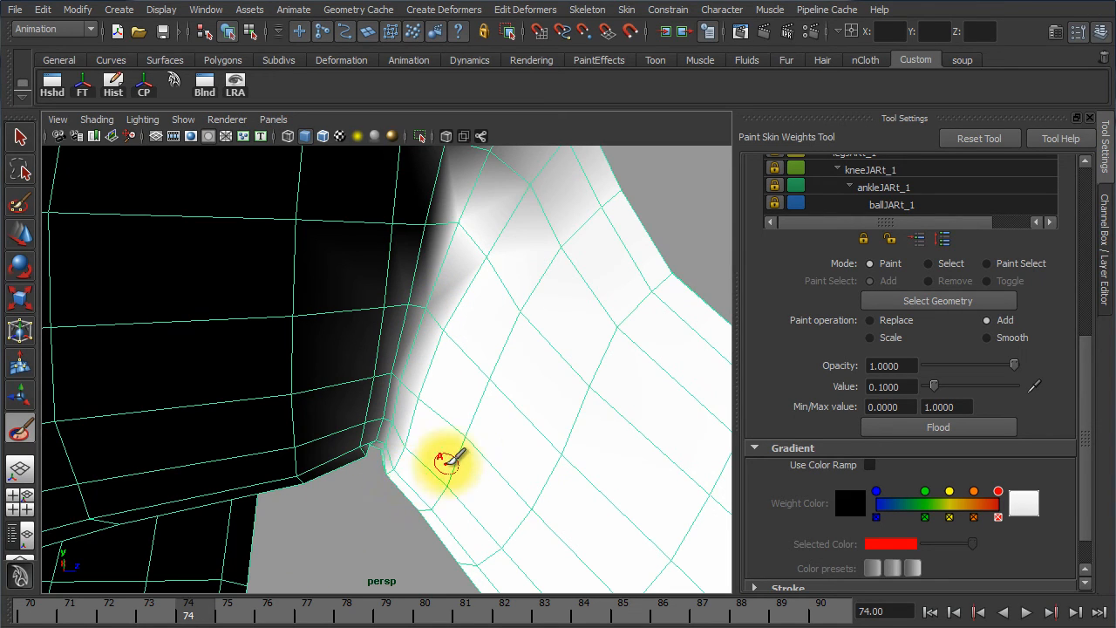
mouse_move(441, 462)
alt+mouse_down()
mouse_move(466, 392)
mouse_move(415, 409)
mouse_move(398, 387)
mouse_move(331, 429)
alt+mouse_up()
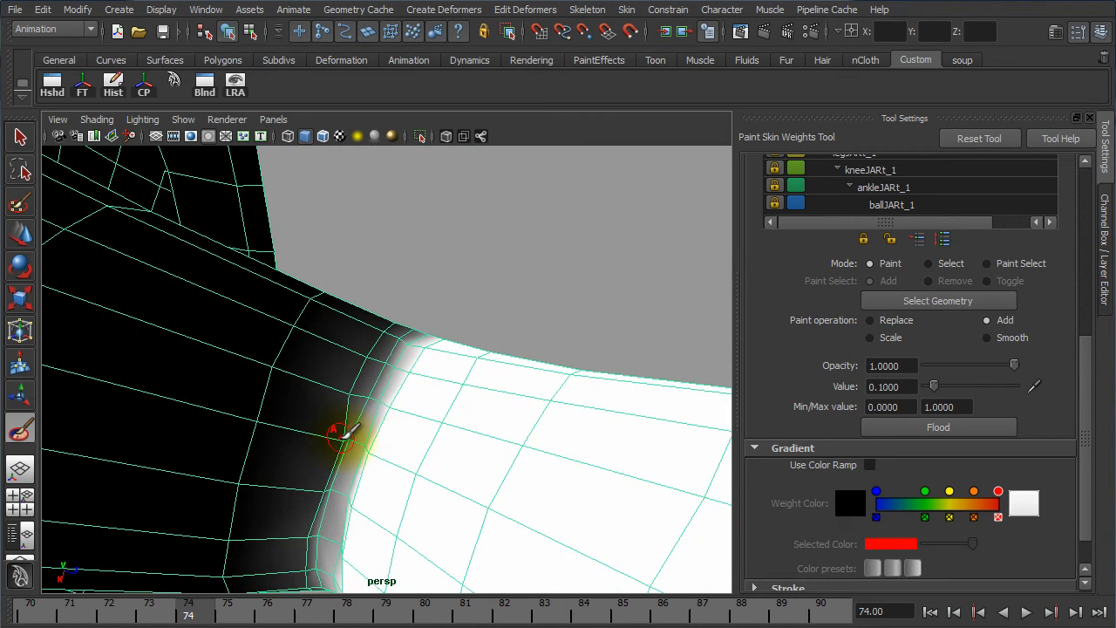
mouse_move(325, 474)
alt+mouse_down()
mouse_move(319, 426)
mouse_move(331, 407)
alt+mouse_up()
mouse_move(322, 447)
alt+mouse_down()
mouse_move(324, 398)
mouse_move(343, 374)
mouse_move(449, 472)
mouse_move(381, 426)
mouse_move(403, 426)
alt+mouse_up()
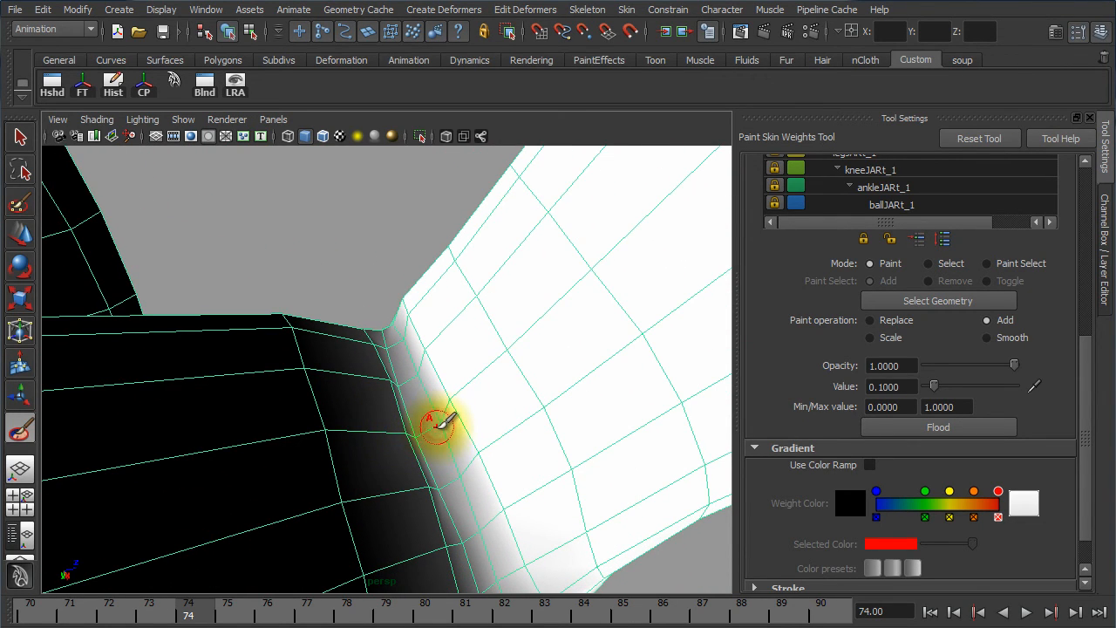
alt+drag(428, 414, 290, 615)
mouse_move(201, 617)
mouse_down()
mouse_move(61, 615)
mouse_move(419, 610)
mouse_move(324, 593)
mouse_move(405, 589)
mouse_up()
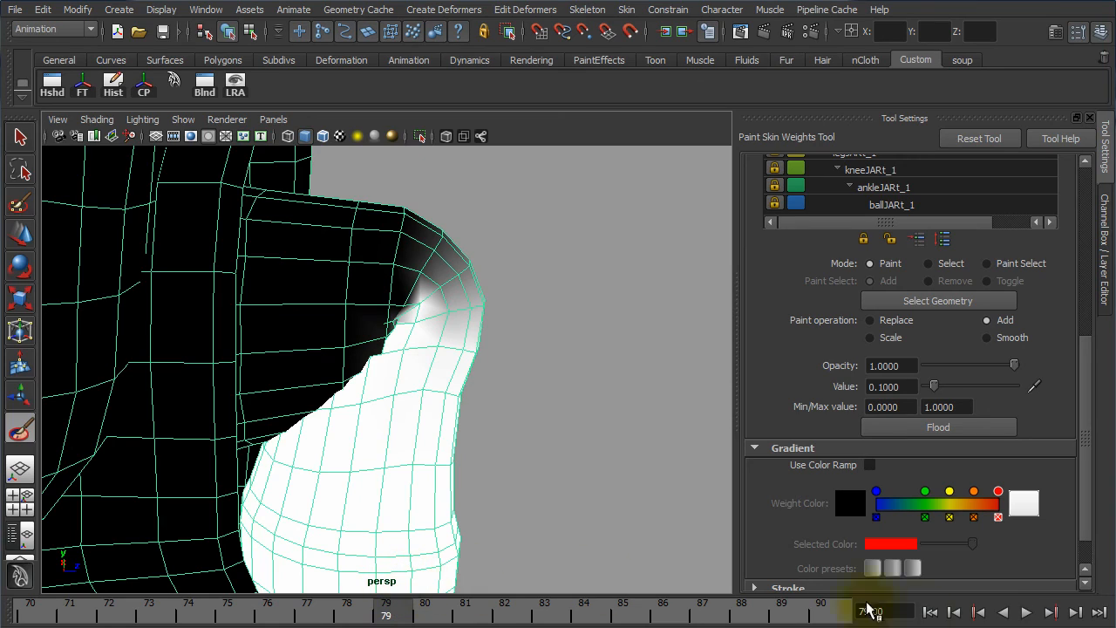